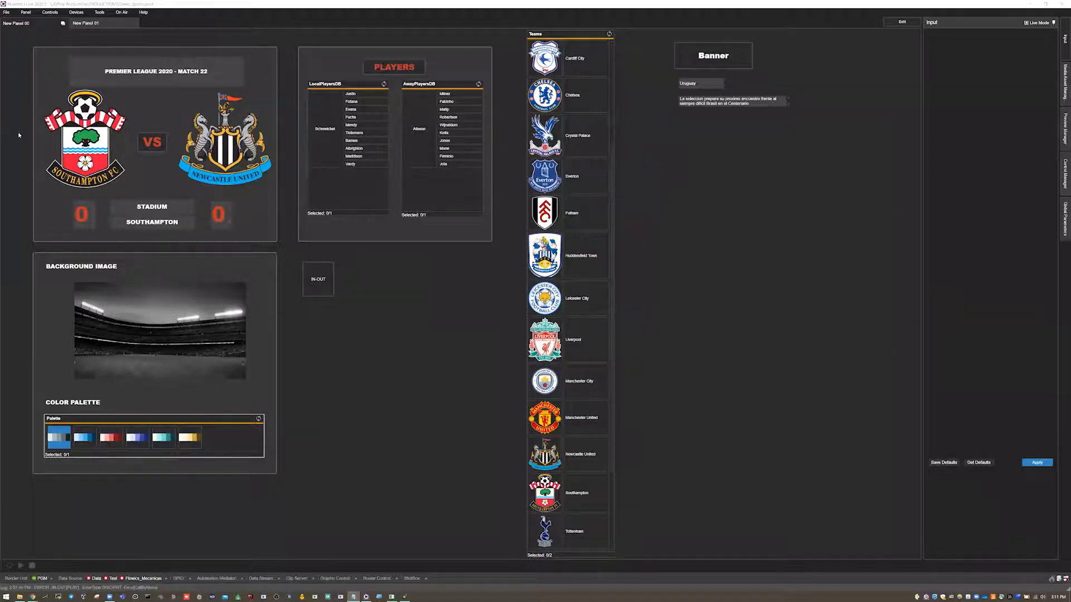
# - Open the empty New Panel 01 and put it in edit mode
pyautogui.click(104, 24)
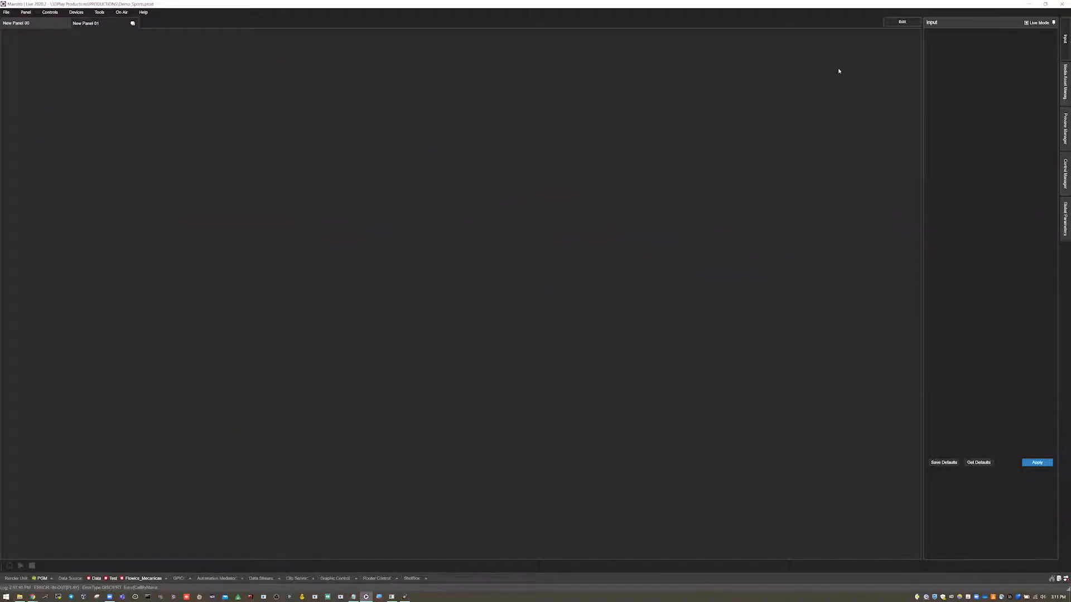
pyautogui.click(903, 22)
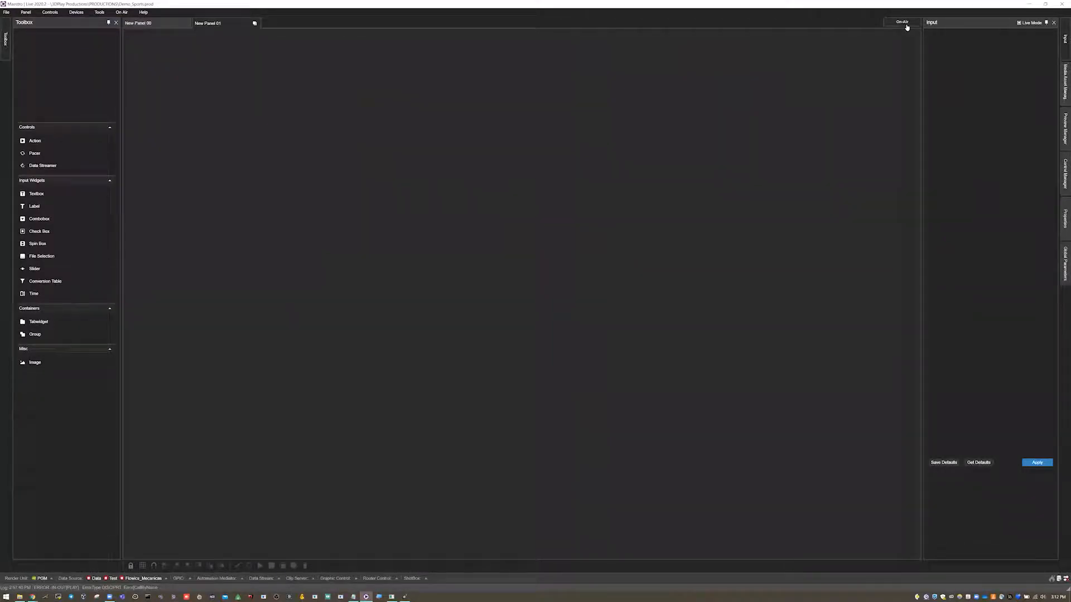
pyautogui.click(156, 22)
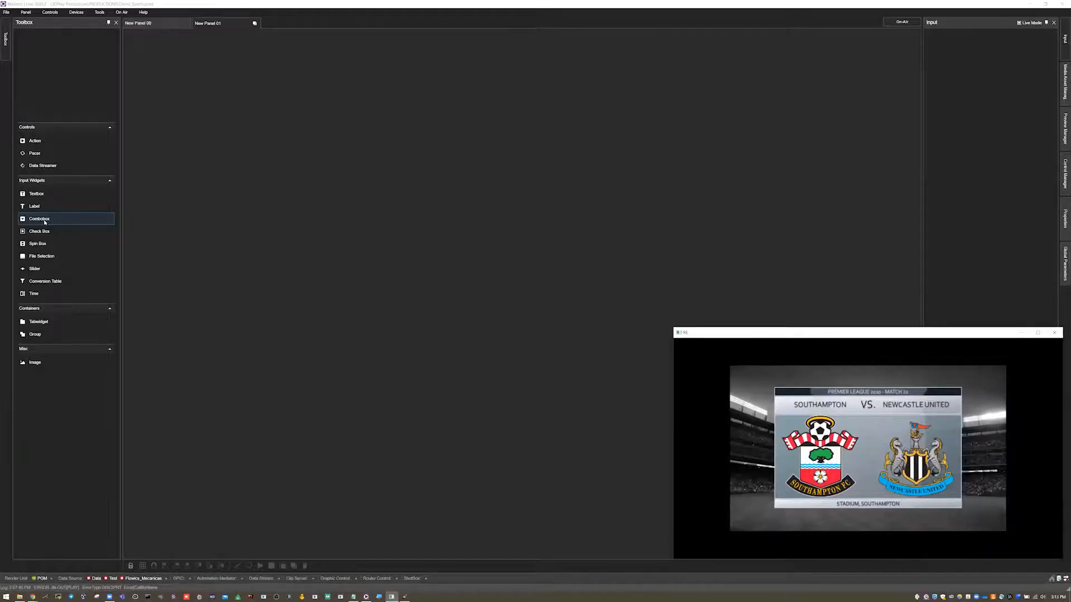
# - Switch to Maestro Designer, minimize the render output window and examine the banner scene's list of animations
pyautogui.click(407, 597)
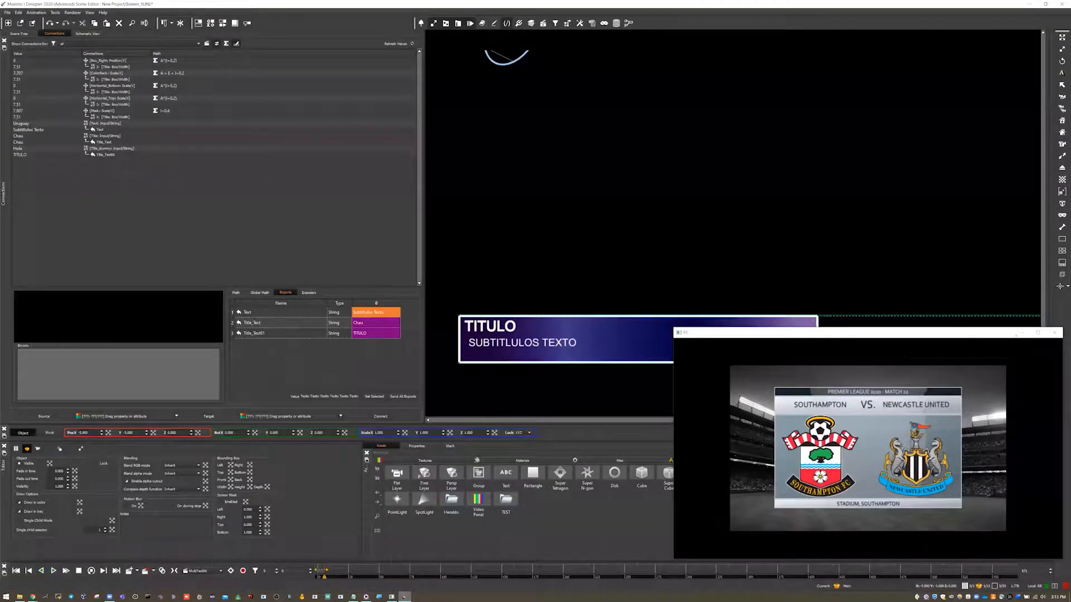
pyautogui.click(1023, 333)
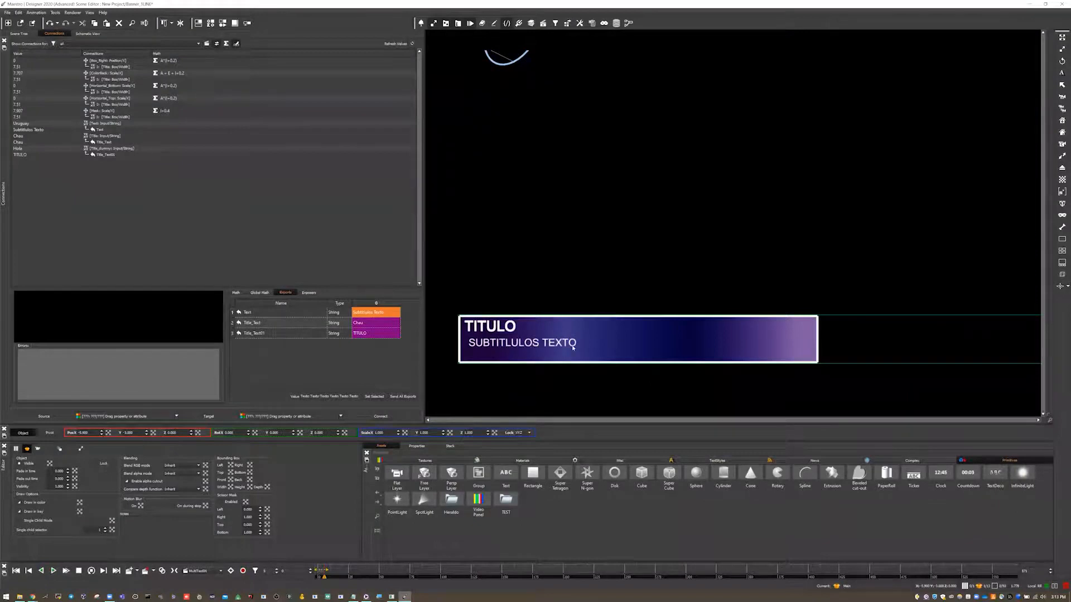
pyautogui.click(221, 572)
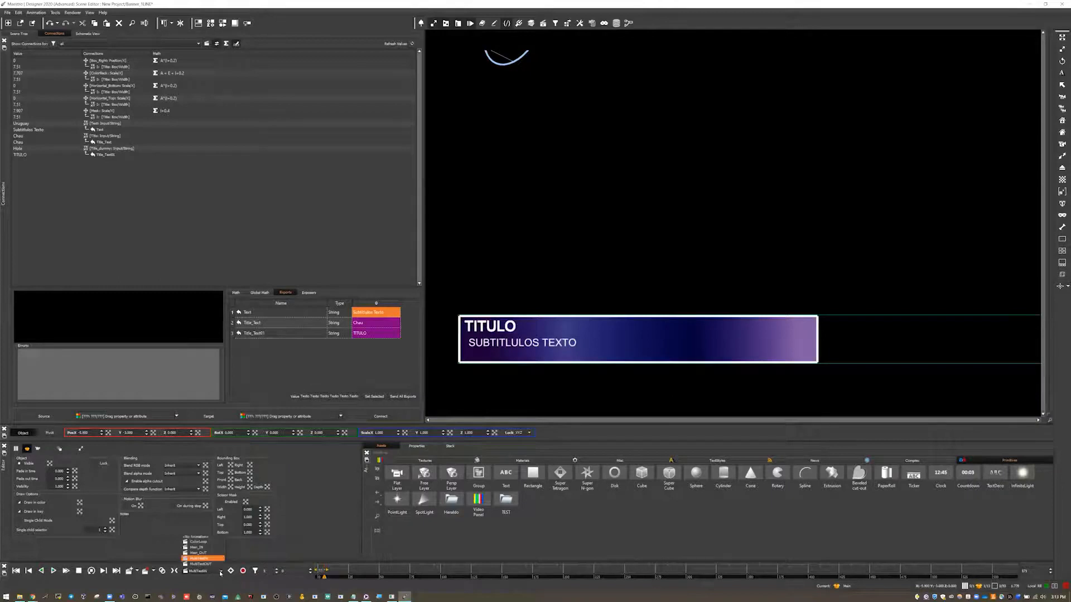
pyautogui.click(380, 597)
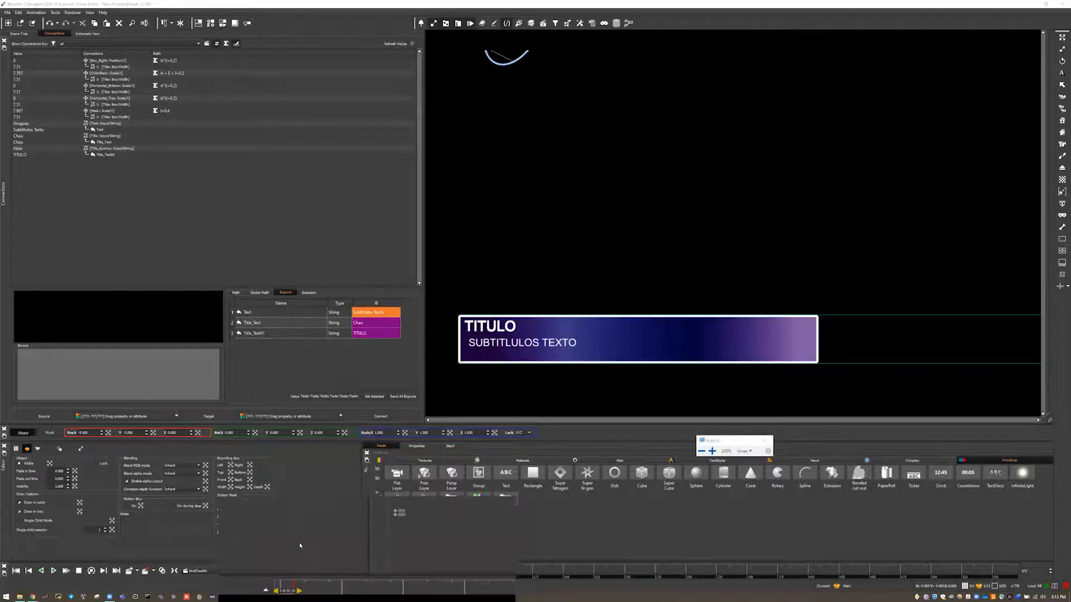
pyautogui.click(222, 571)
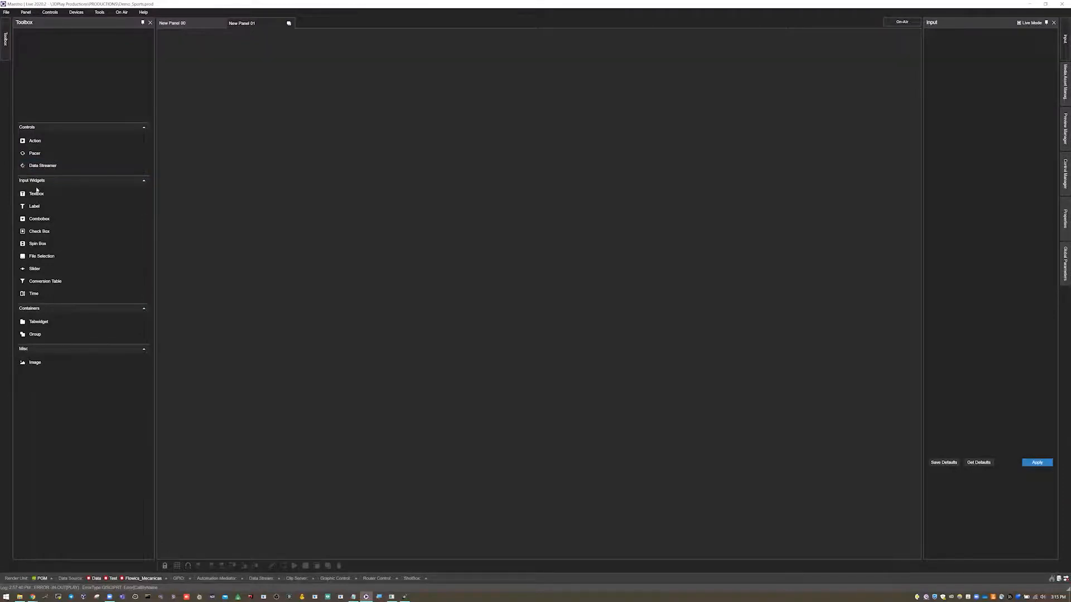
# - Review the match controls on New Panel 00 and the banner scene in Maestro Designer, ending back on New Panel 01
pyautogui.click(179, 23)
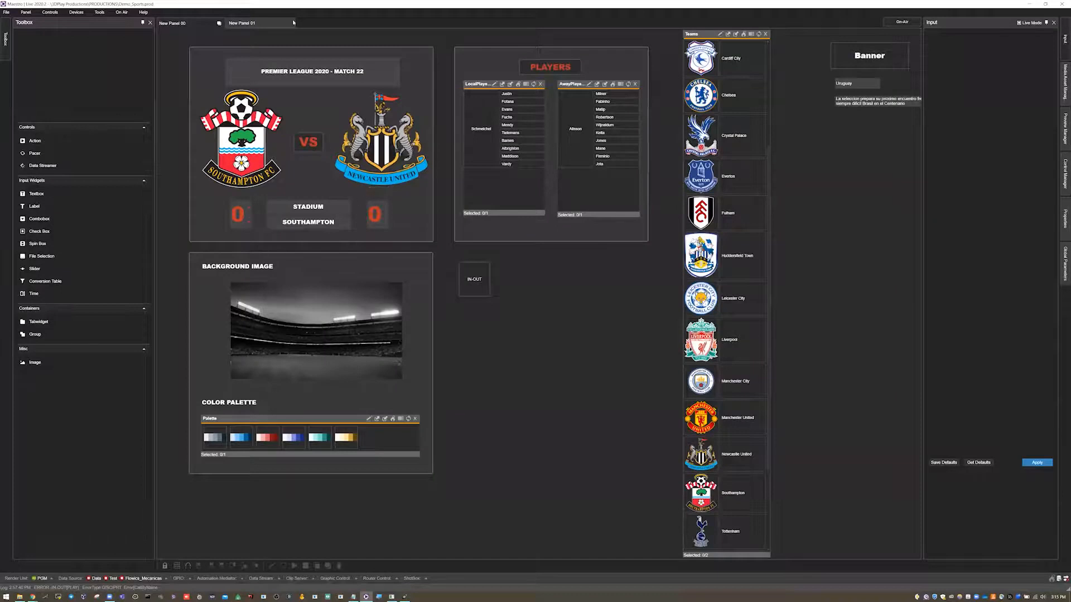
pyautogui.click(260, 23)
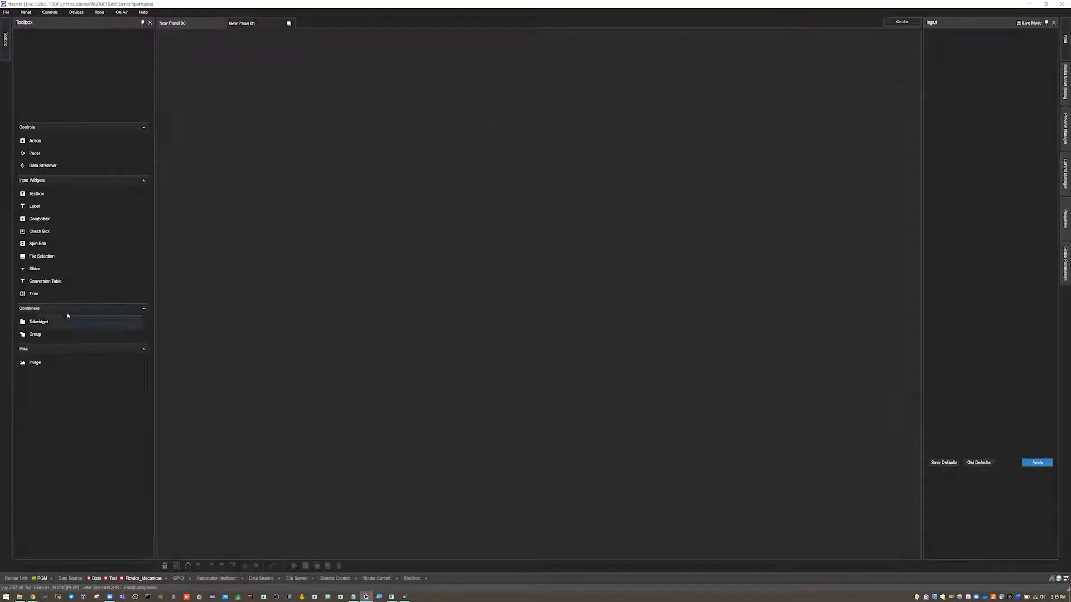
pyautogui.click(184, 26)
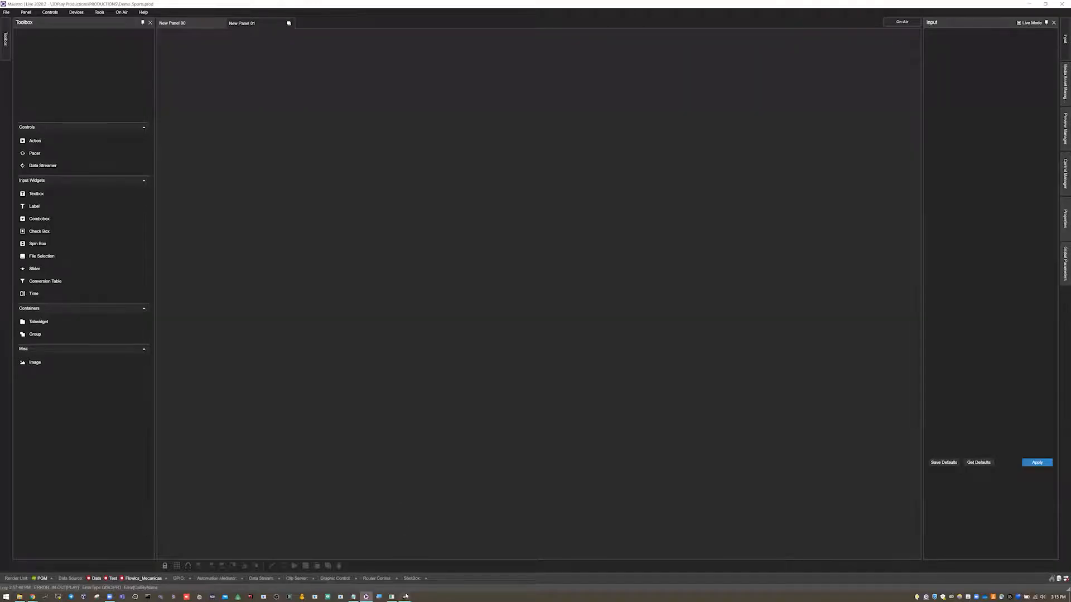
pyautogui.moveTo(406, 596)
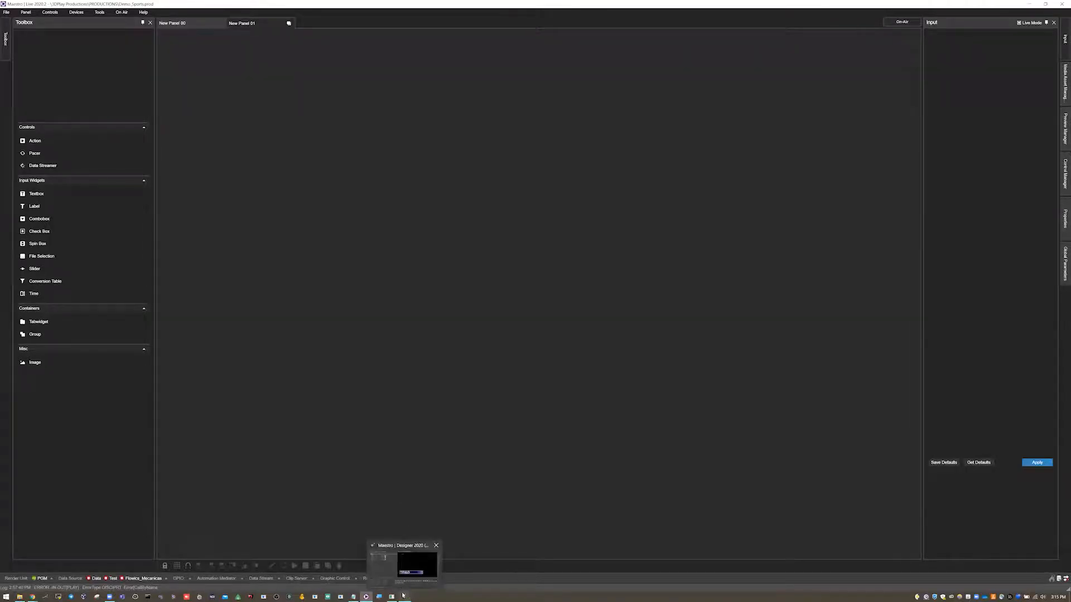
pyautogui.click(403, 595)
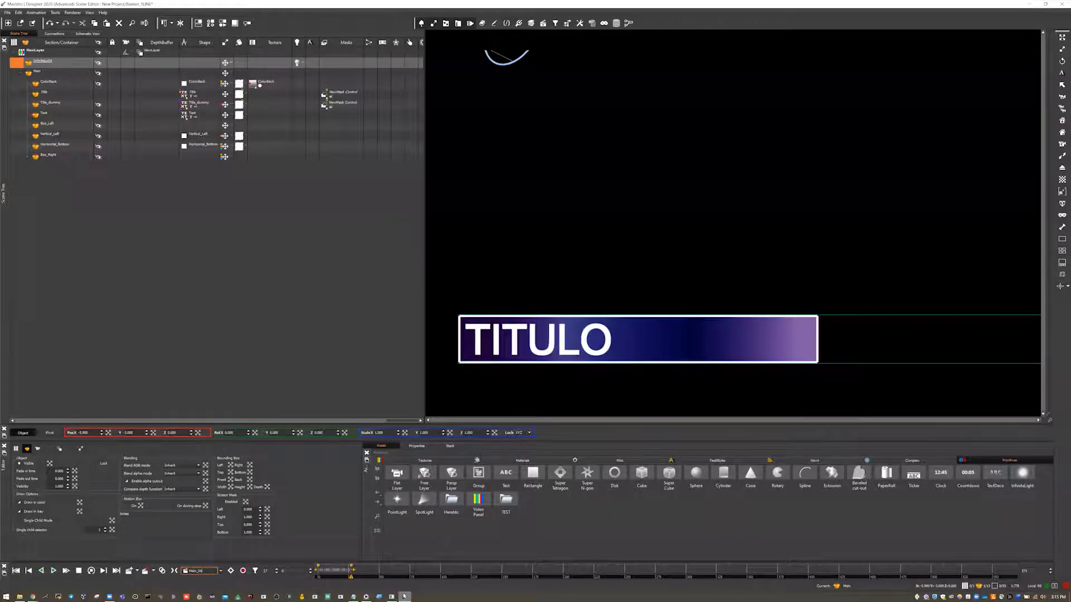
pyautogui.click(1029, 4)
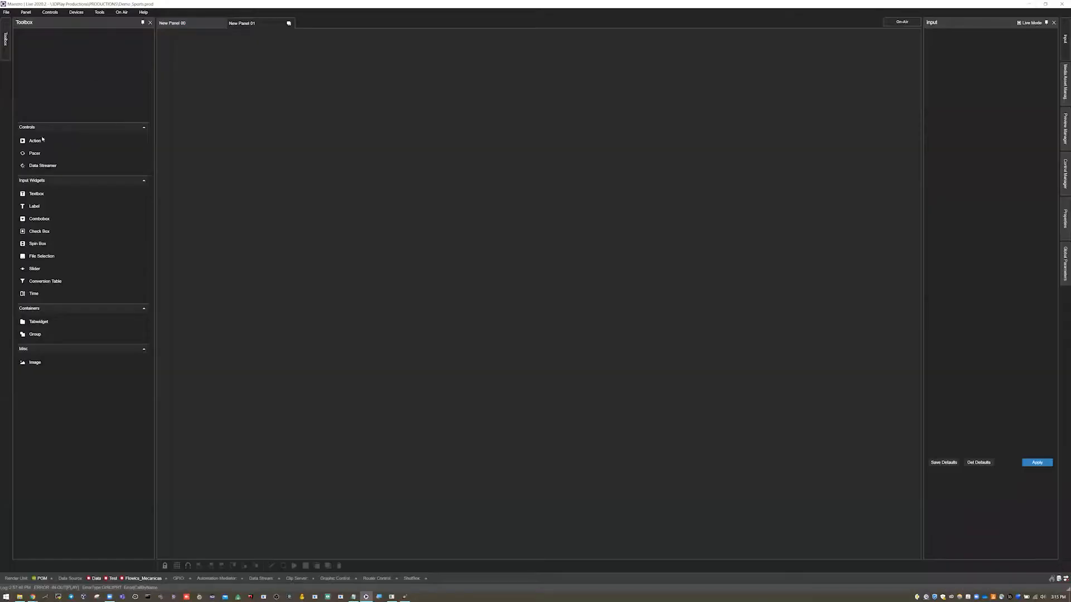
# - Add an Action control to New Panel 01, enlarge it to a large square and open its editor in a resized window
pyautogui.moveTo(35, 142); pyautogui.dragTo(262, 112)
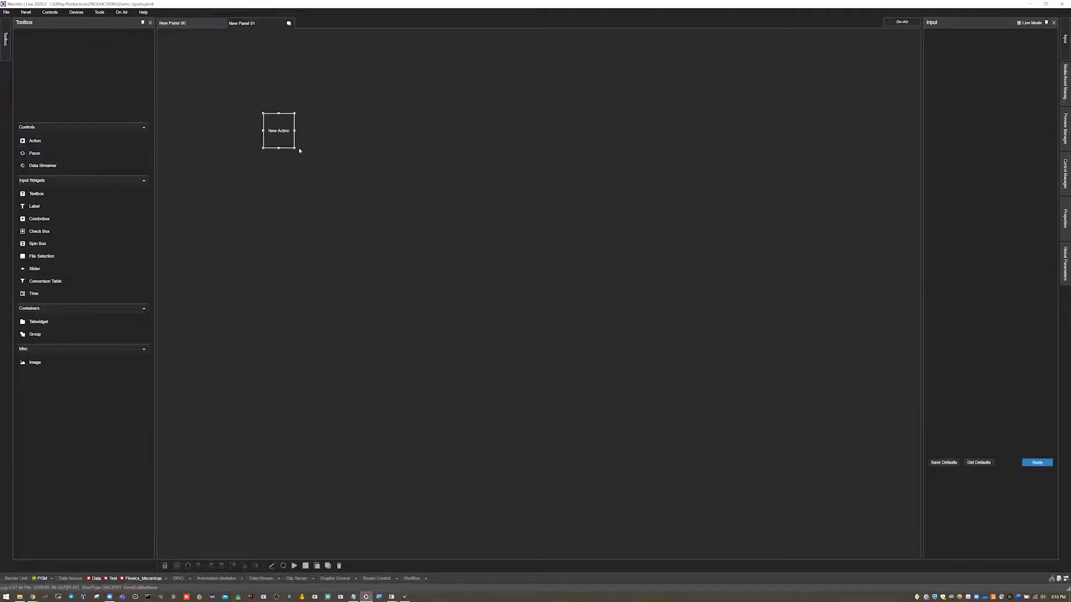
pyautogui.moveTo(294, 149); pyautogui.dragTo(342, 192)
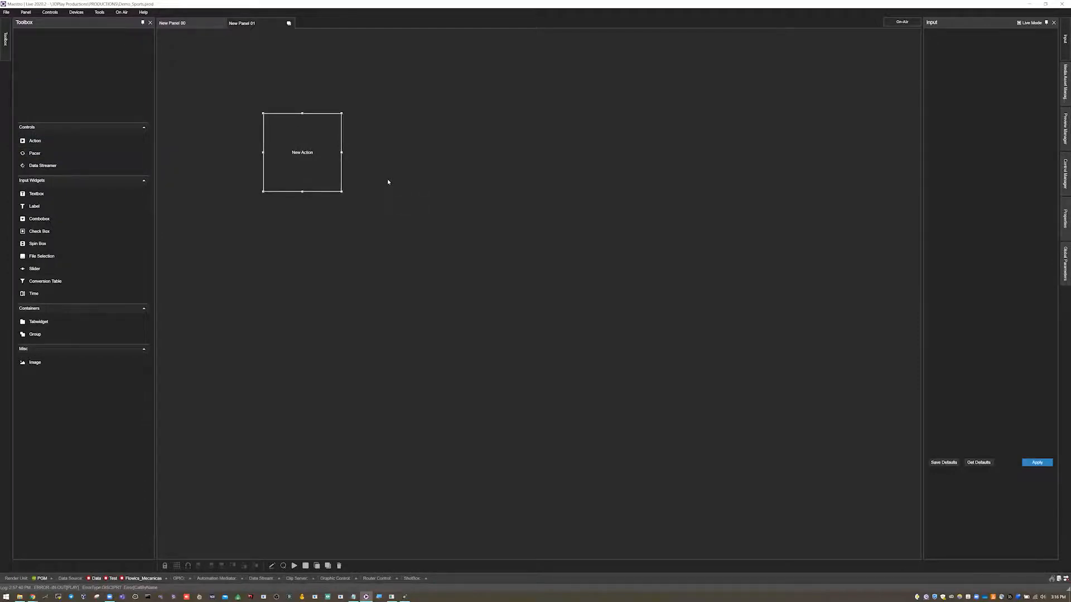
pyautogui.rightClick(292, 157)
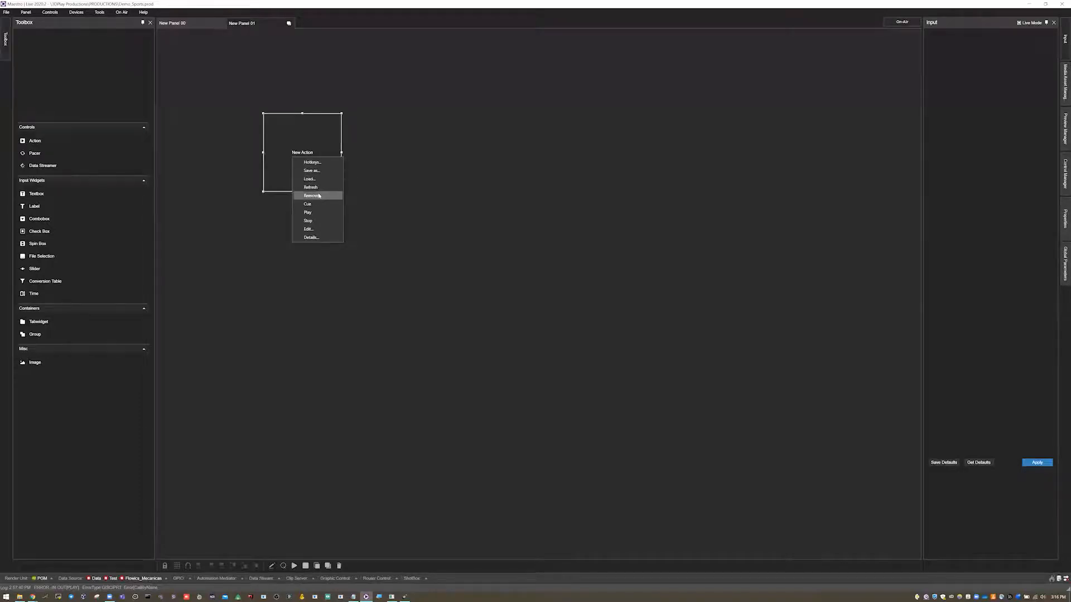
pyautogui.click(326, 230)
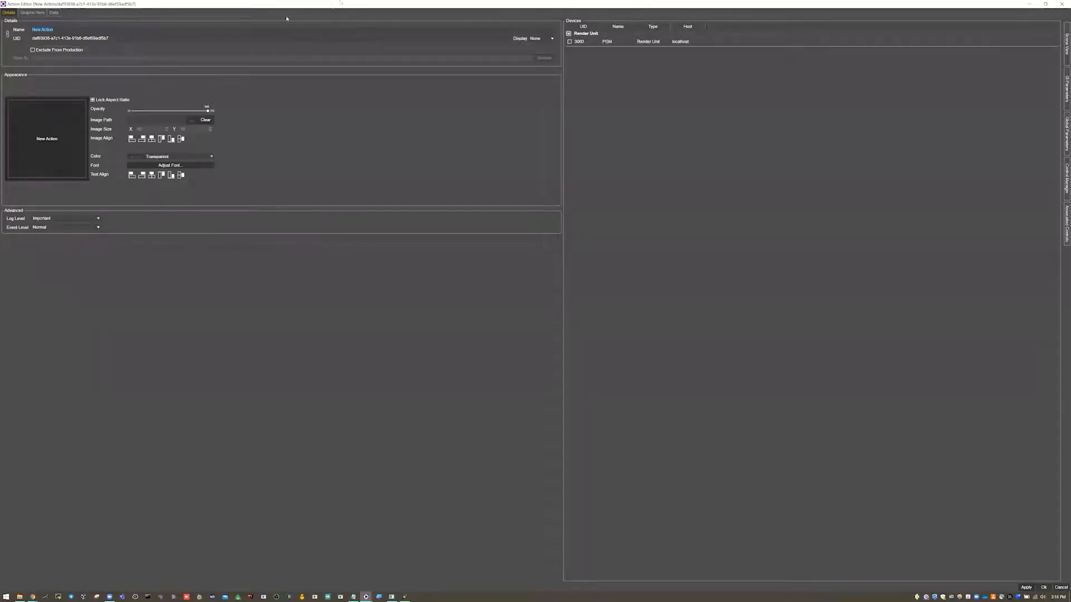
pyautogui.doubleClick(338, 5)
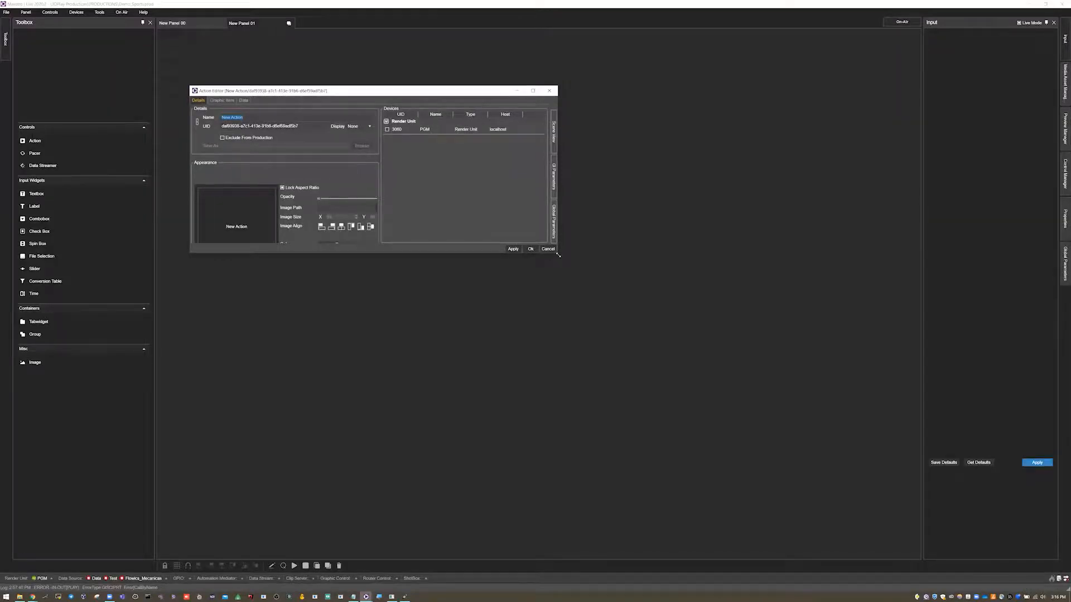
pyautogui.moveTo(558, 256); pyautogui.dragTo(869, 504)
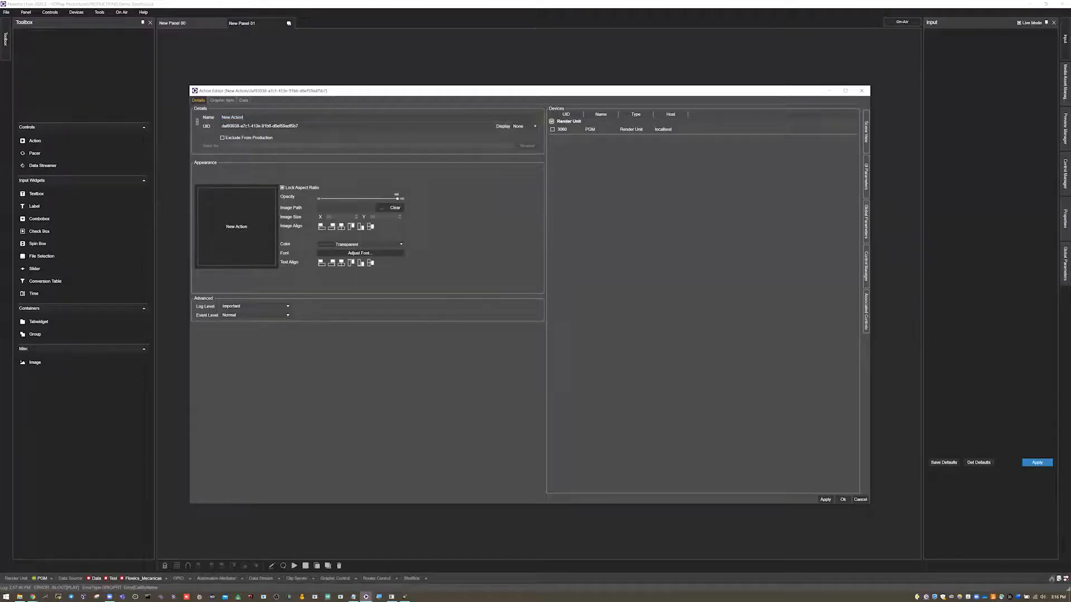
# - Name the new action Banner_2Lineas
pyautogui.write('Banner')
pyautogui.write('_1')
pyautogui.write('Line')
pyautogui.press('BackSpace')
pyautogui.press('BackSpace')
pyautogui.press('BackSpace')
pyautogui.press('BackSpace')
pyautogui.press('BackSpace')
pyautogui.write('2Lineas')
# - Set the Banner_2Lineas action's colour to Amethyst
pyautogui.click(351, 247)
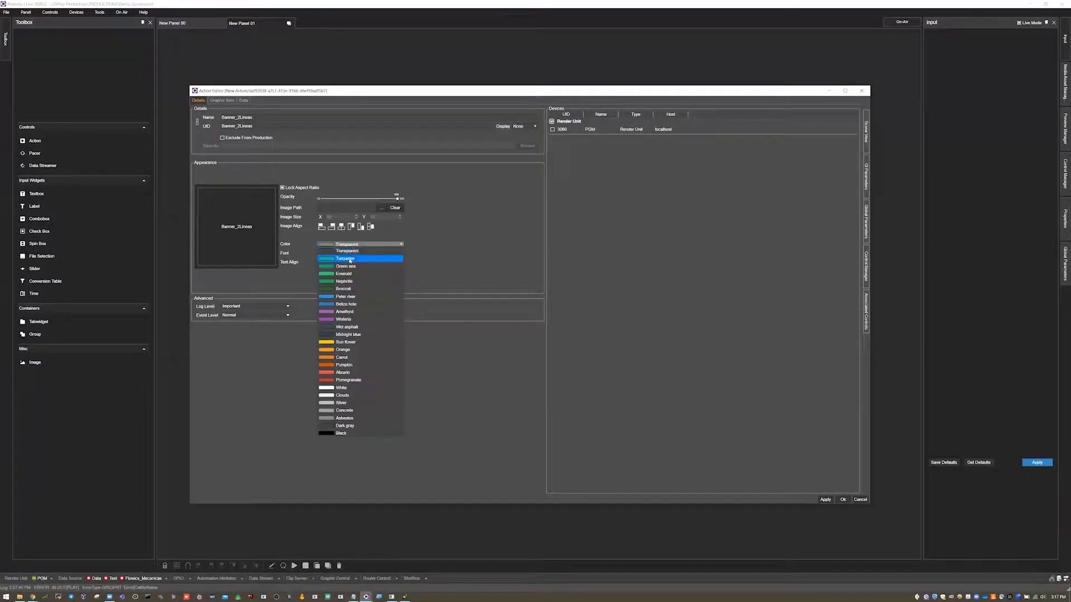
pyautogui.click(346, 252)
pyautogui.click(353, 244)
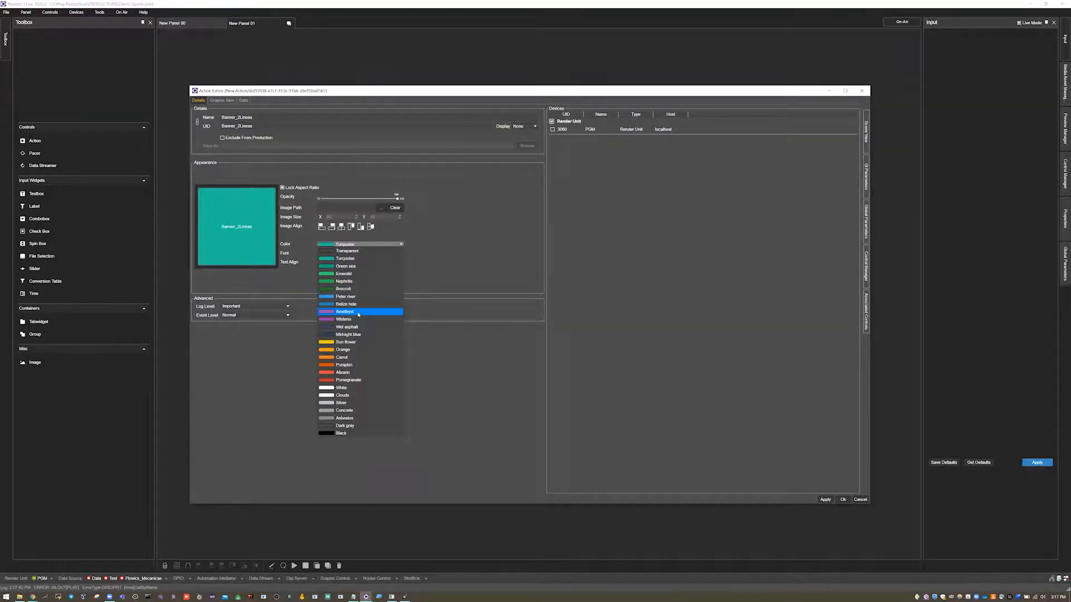
pyautogui.click(358, 314)
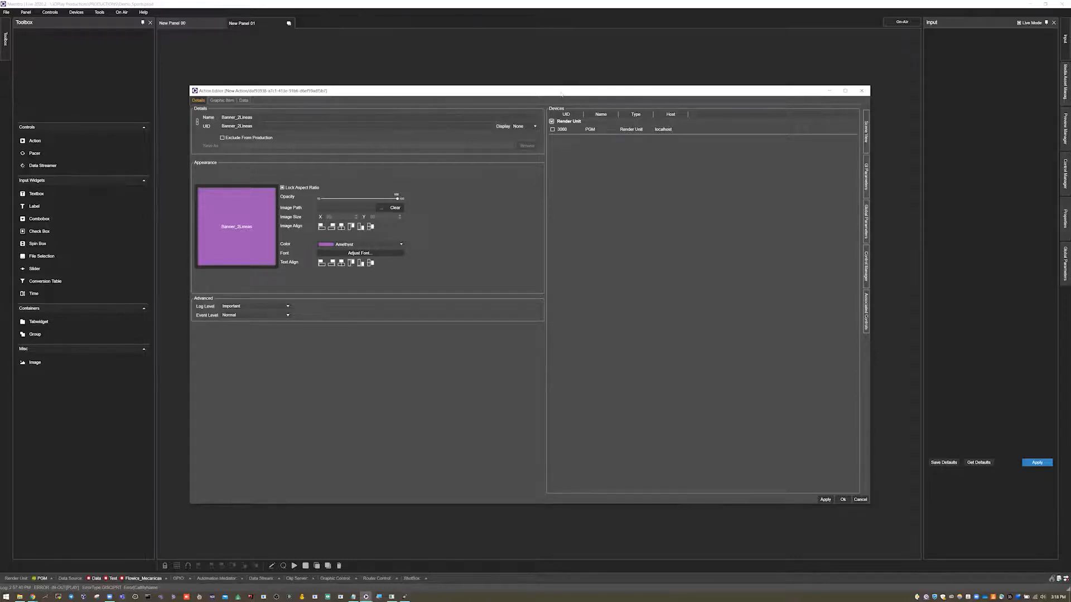
# - Check the render output window and enable the PGM render unit as the action's device
pyautogui.moveTo(561, 94); pyautogui.dragTo(546, 82)
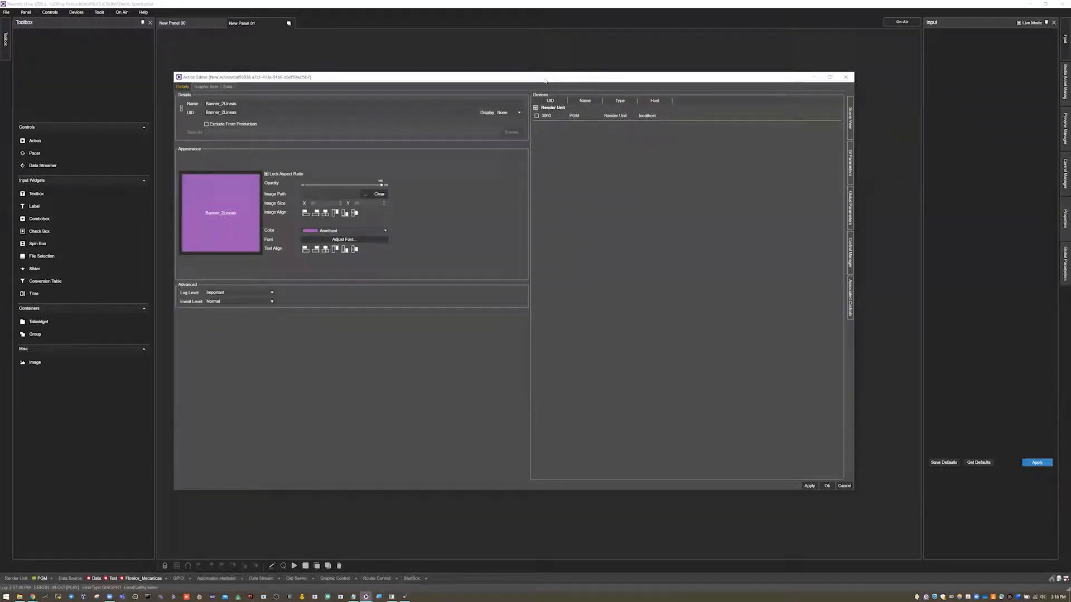
pyautogui.click(392, 597)
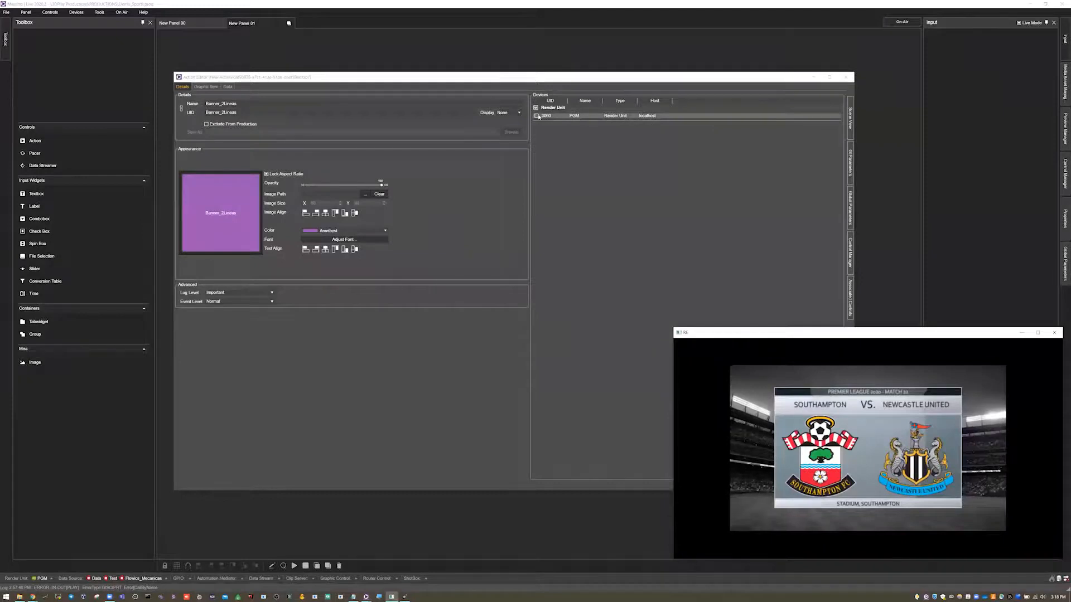
pyautogui.click(1022, 333)
pyautogui.click(537, 116)
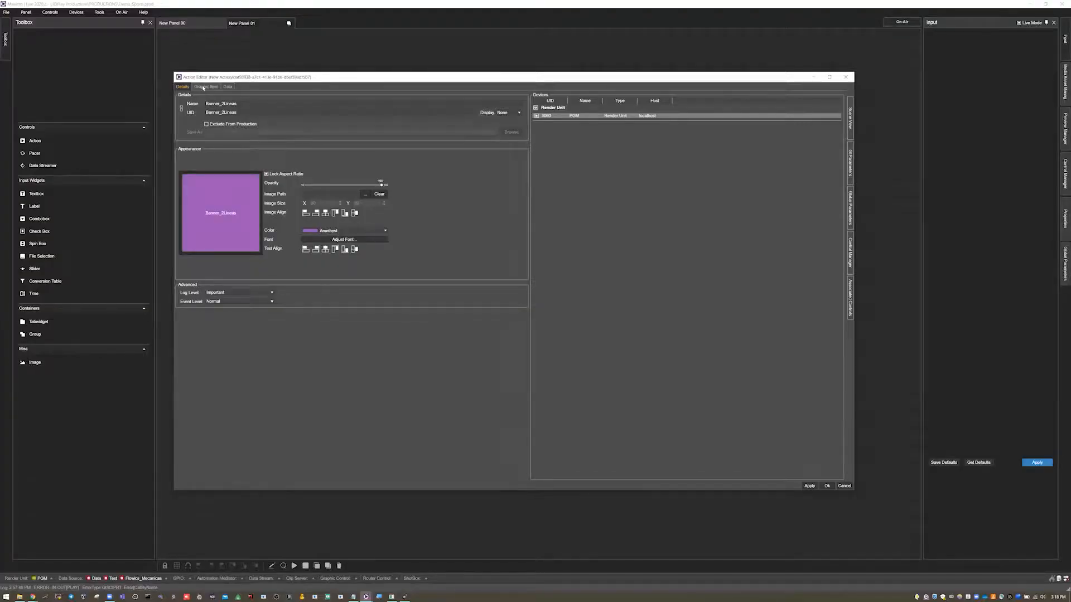
# - Show the action's graphic item commands with a wider command list and look through its Cue, Play and Stop sections
pyautogui.click(204, 87)
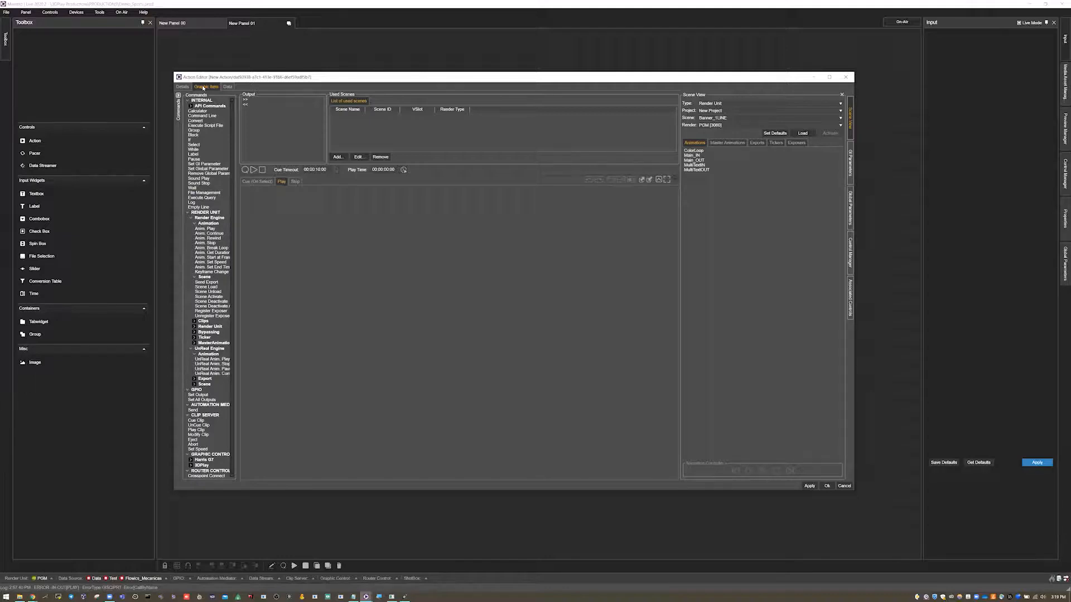
pyautogui.moveTo(236, 143); pyautogui.dragTo(261, 144)
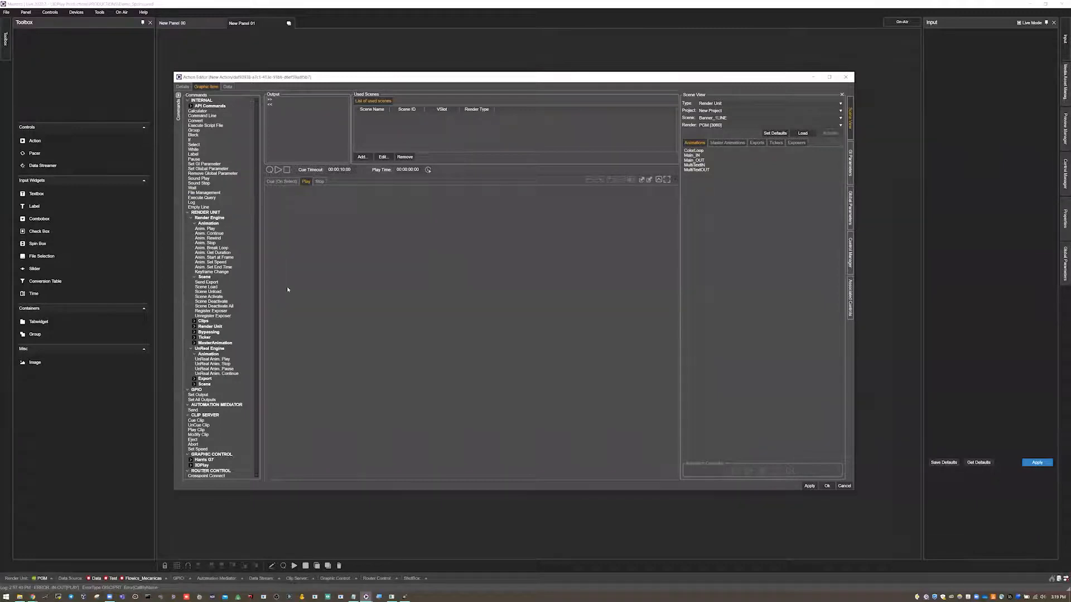
pyautogui.click(279, 184)
pyautogui.click(319, 182)
pyautogui.click(306, 181)
pyautogui.click(286, 182)
pyautogui.click(306, 182)
pyautogui.click(318, 182)
pyautogui.click(288, 182)
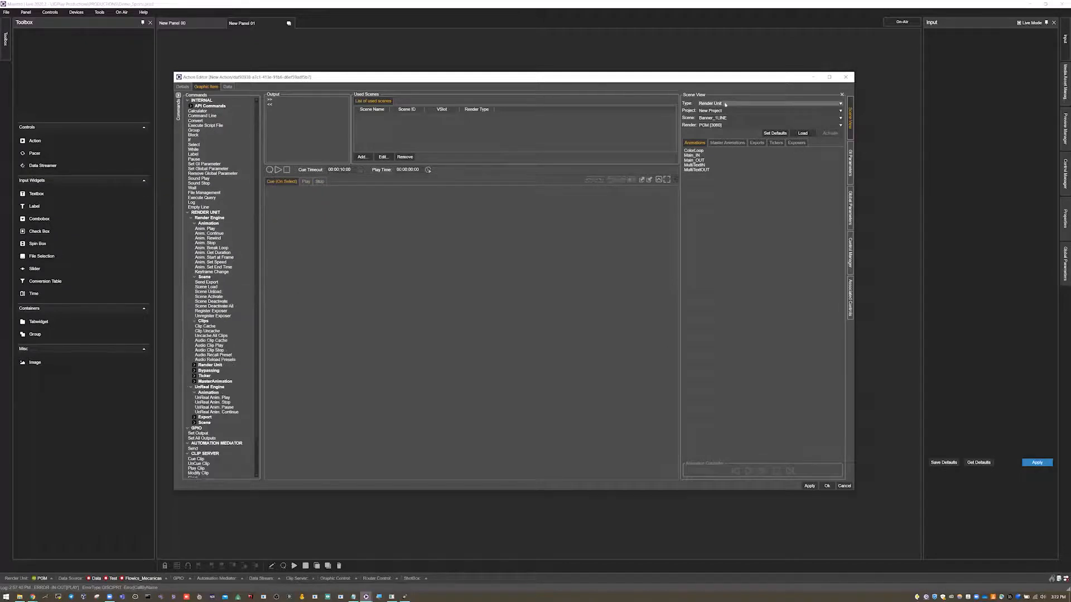
# - Choose New Project as the scene source and review the exports and animations of the Banner_1LINE scene
pyautogui.click(720, 110)
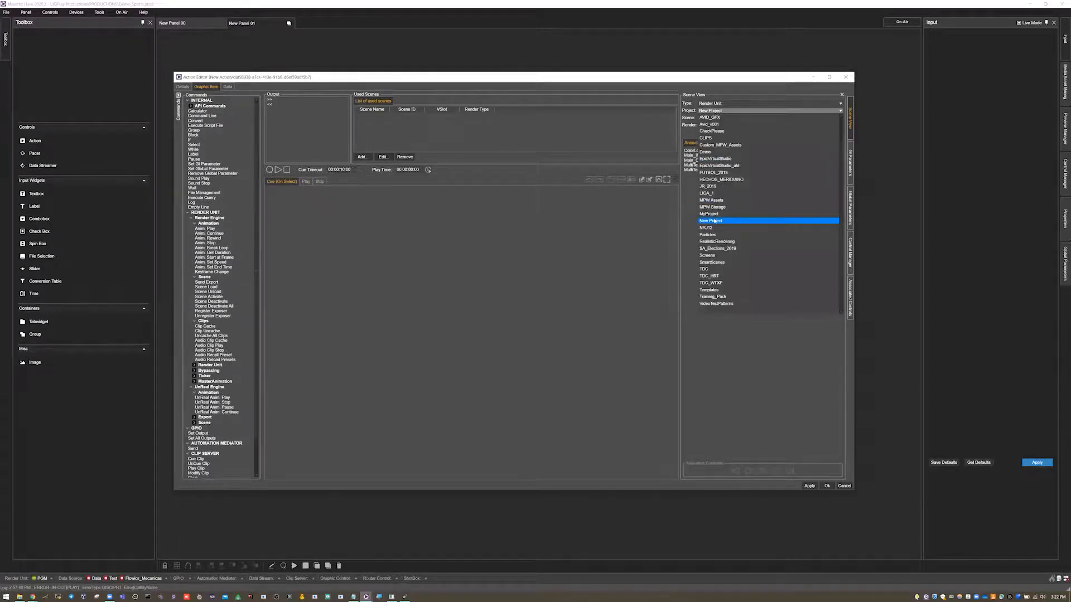
pyautogui.click(712, 221)
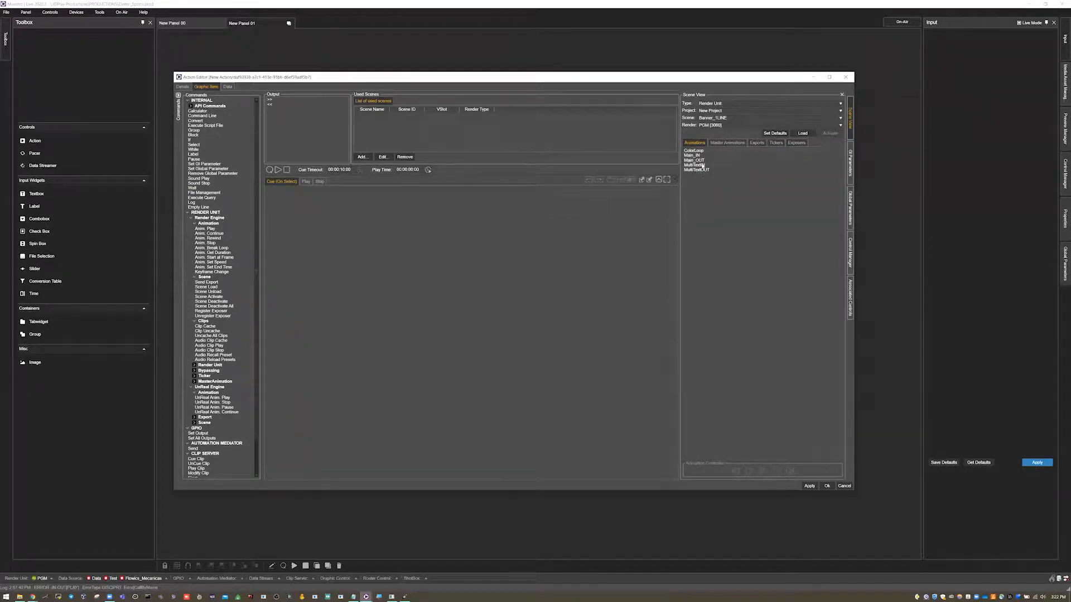
pyautogui.click(757, 143)
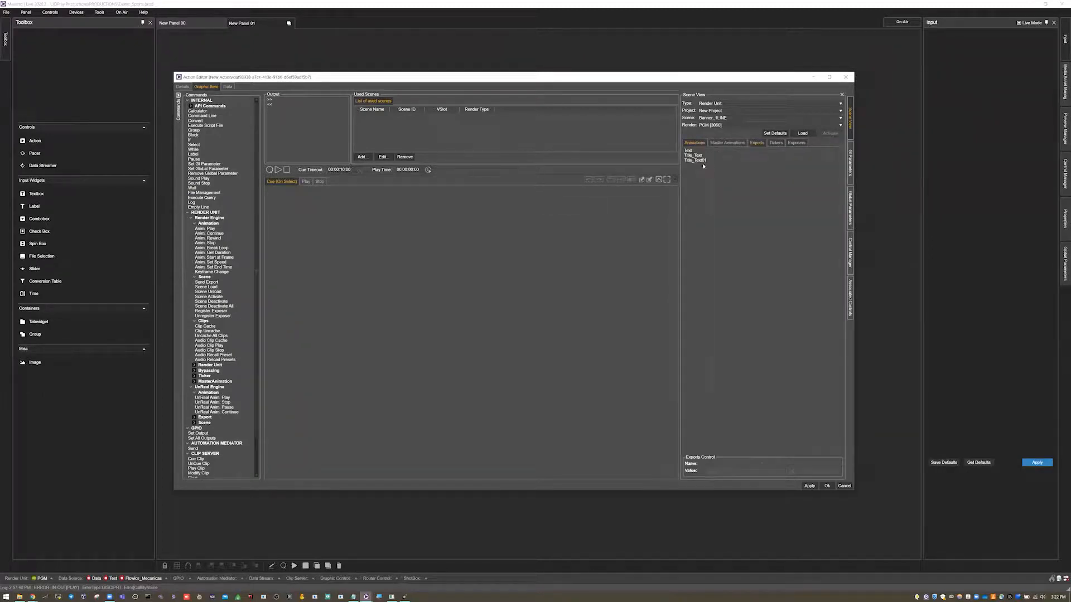
pyautogui.click(694, 143)
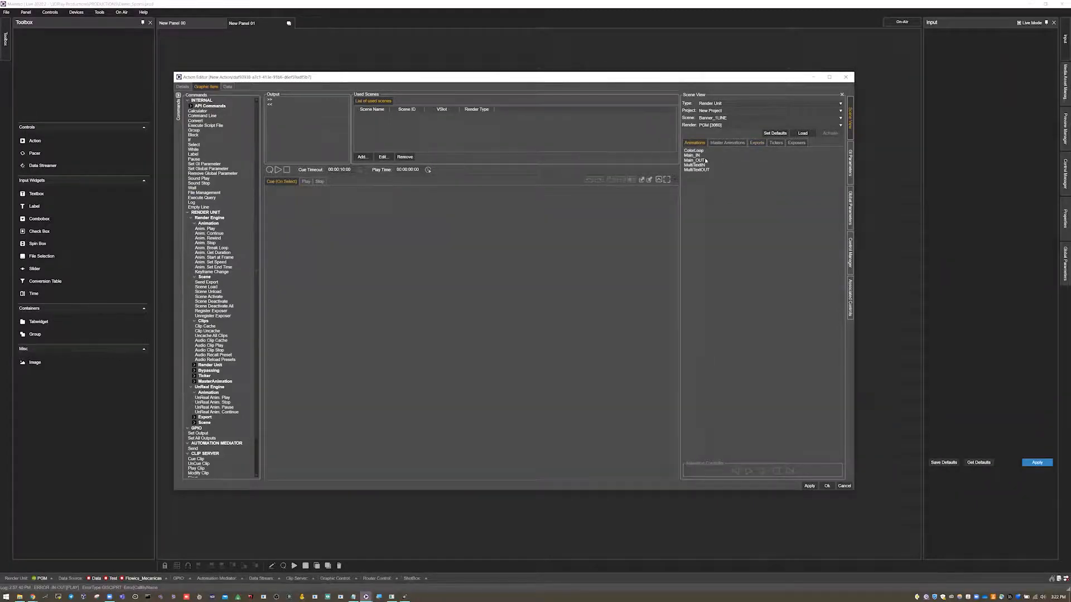
# - Add the Main_IN animation to the Play section with scene Banner_1LINE on VSlot 4, and the Main_OUT animation to the Stop section
pyautogui.click(306, 182)
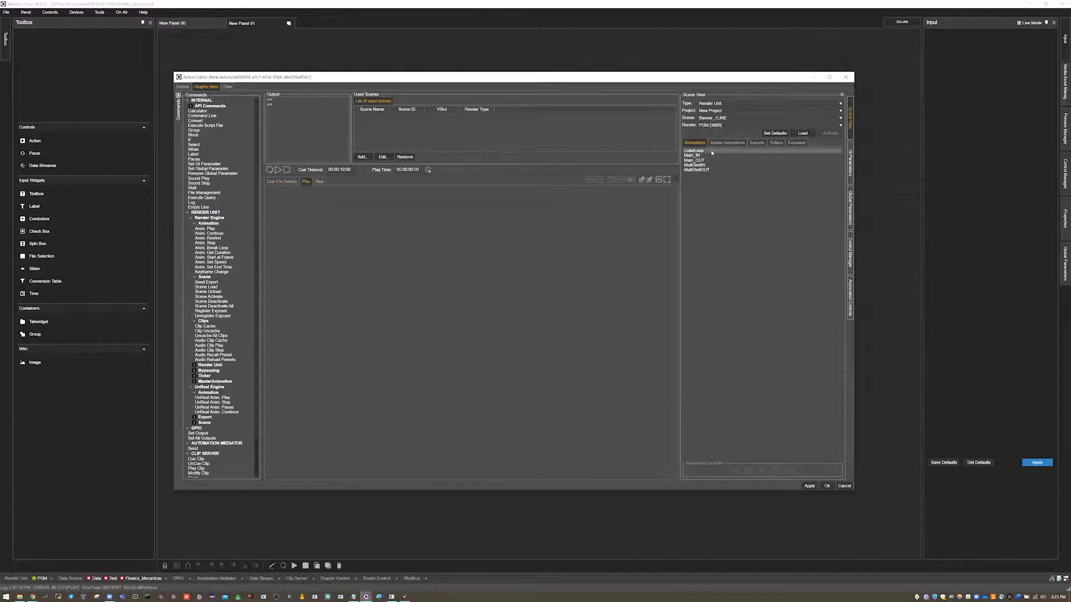
pyautogui.moveTo(704, 156); pyautogui.dragTo(322, 240)
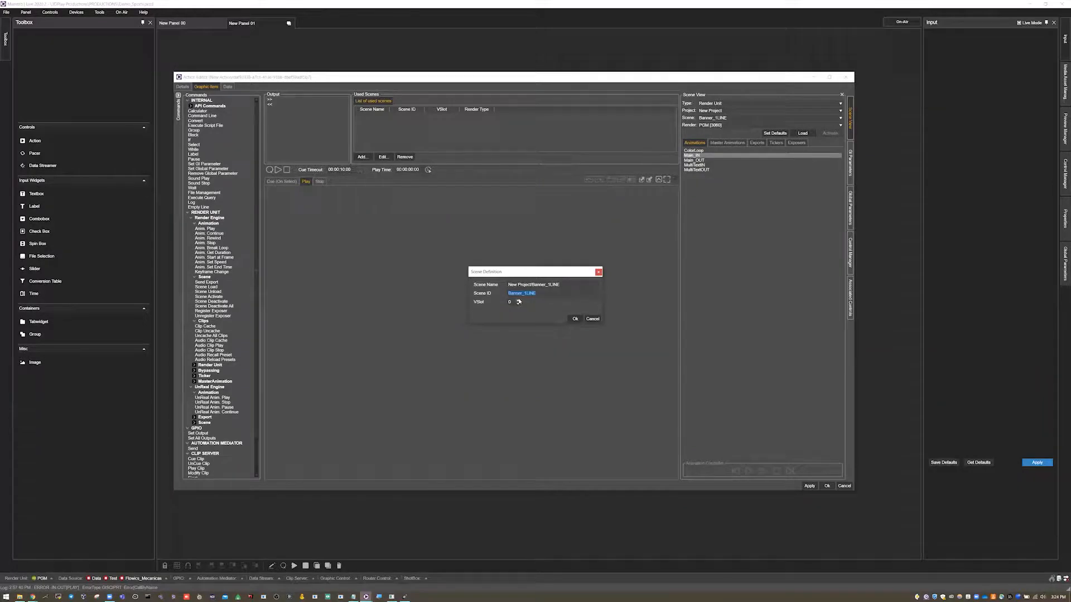
pyautogui.click(577, 320)
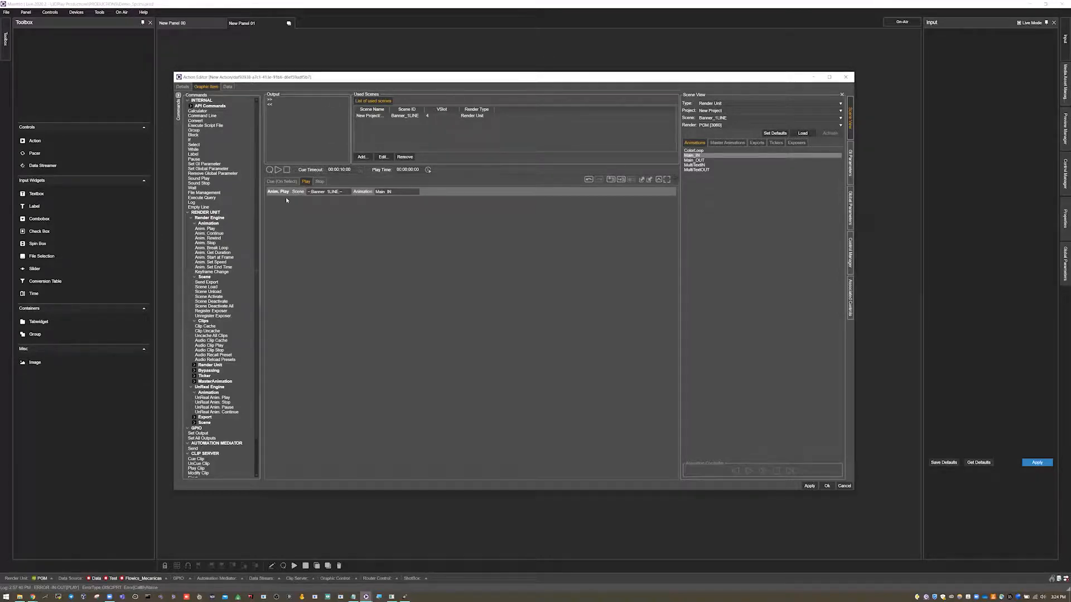
pyautogui.click(321, 182)
pyautogui.moveTo(698, 160); pyautogui.dragTo(440, 239)
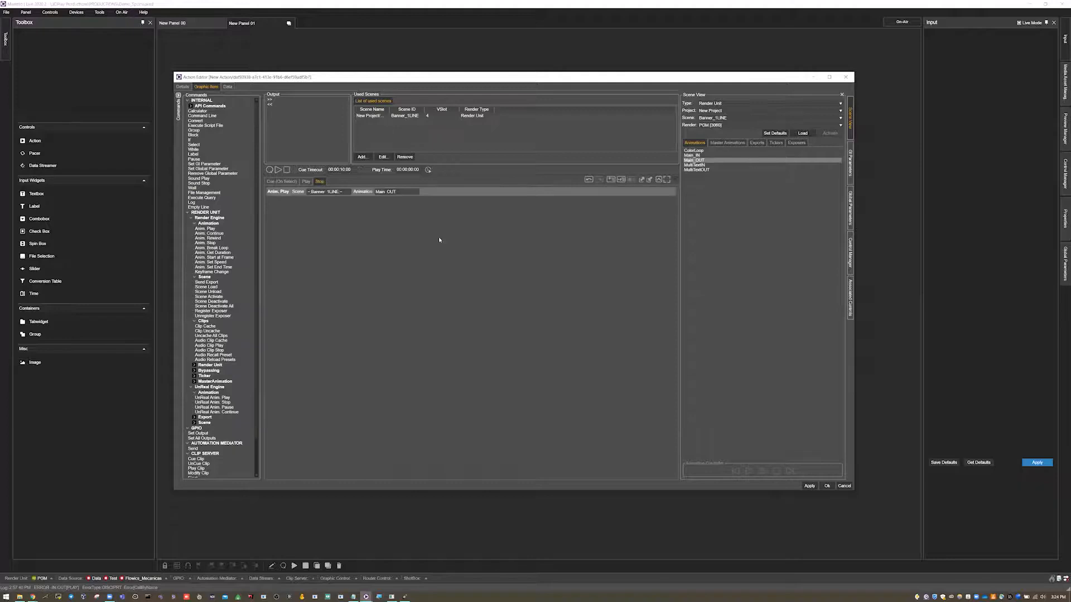
# - Switch to Maestro Designer and examine the names and values of the banner scene's text exports
pyautogui.click(307, 182)
pyautogui.click(404, 597)
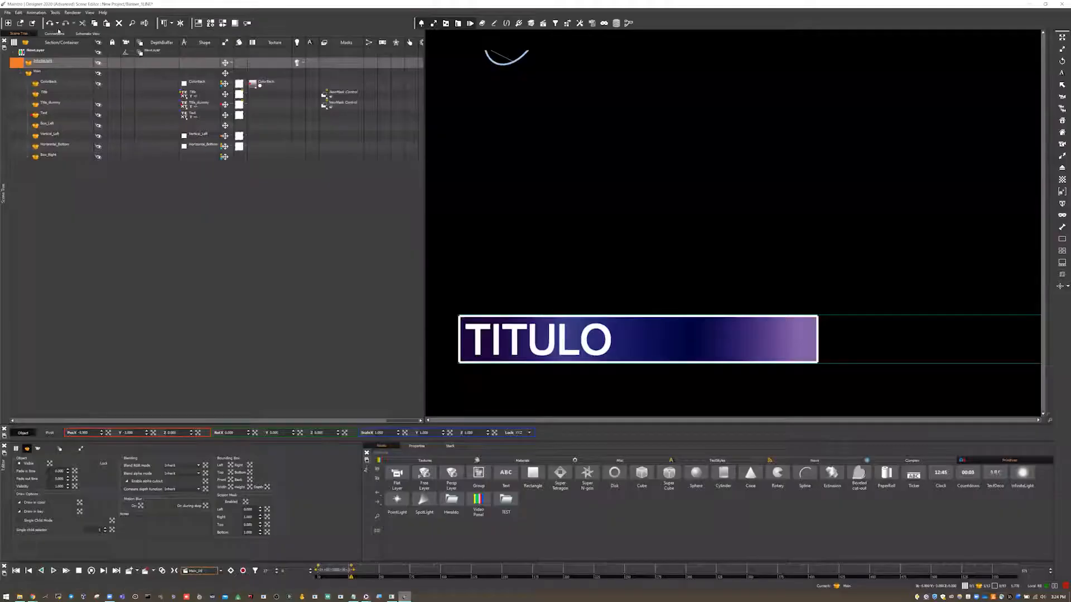
pyautogui.click(55, 34)
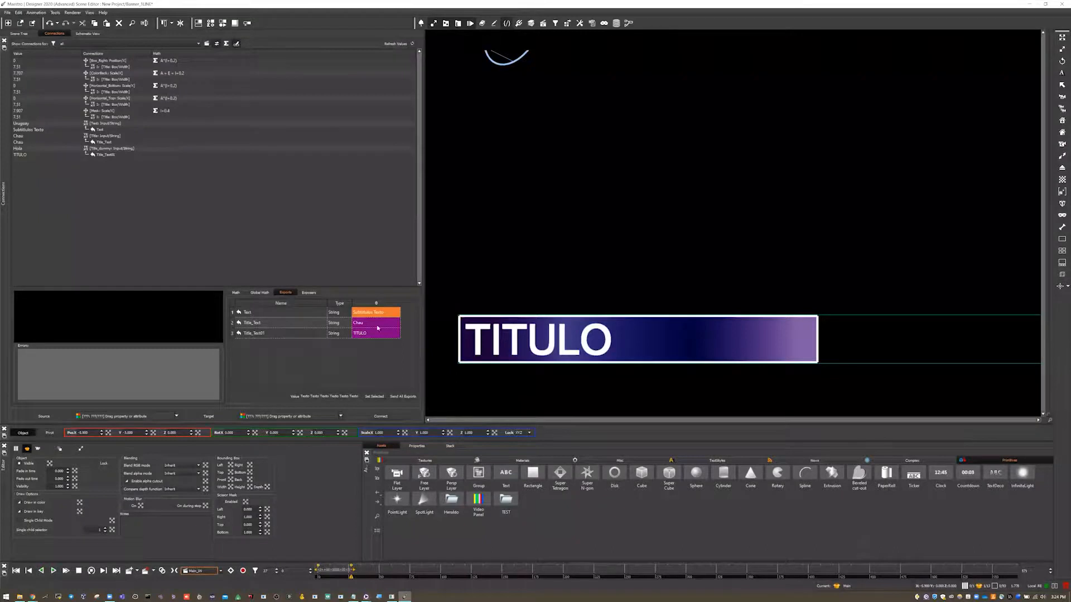
pyautogui.click(248, 313)
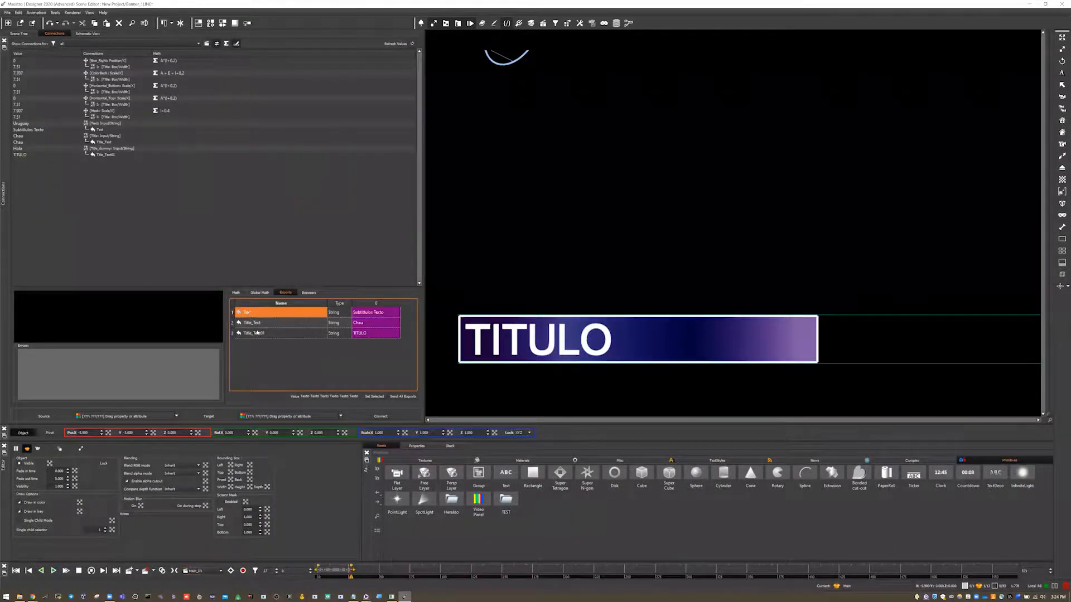
pyautogui.click(256, 332)
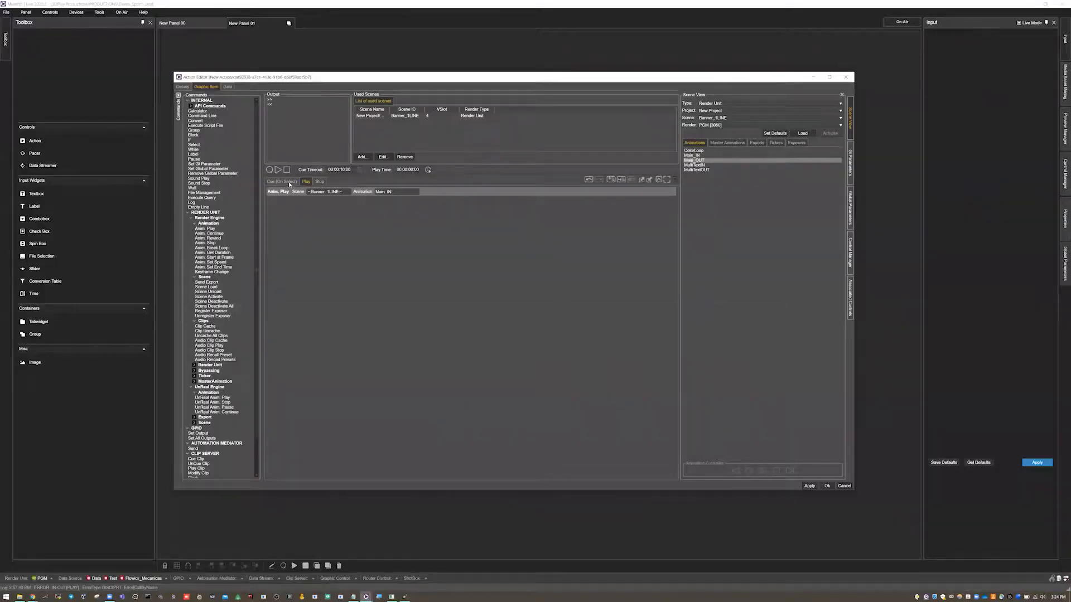
# - Back in Maestro Live, add Send Export commands for the Text and Title_Text01 exports to the action's Cue section
pyautogui.click(289, 181)
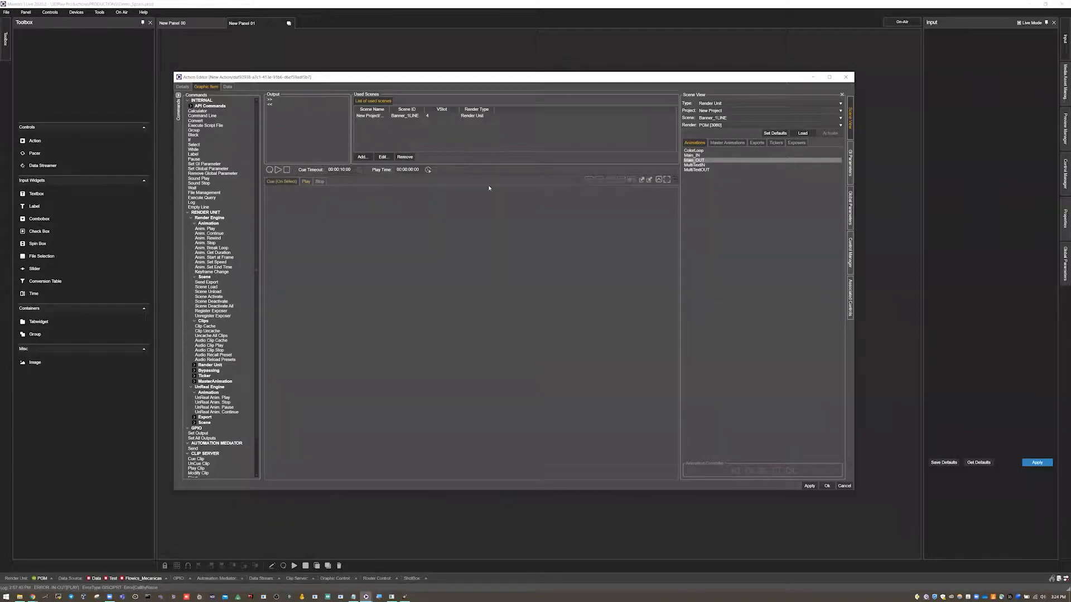
pyautogui.click(757, 142)
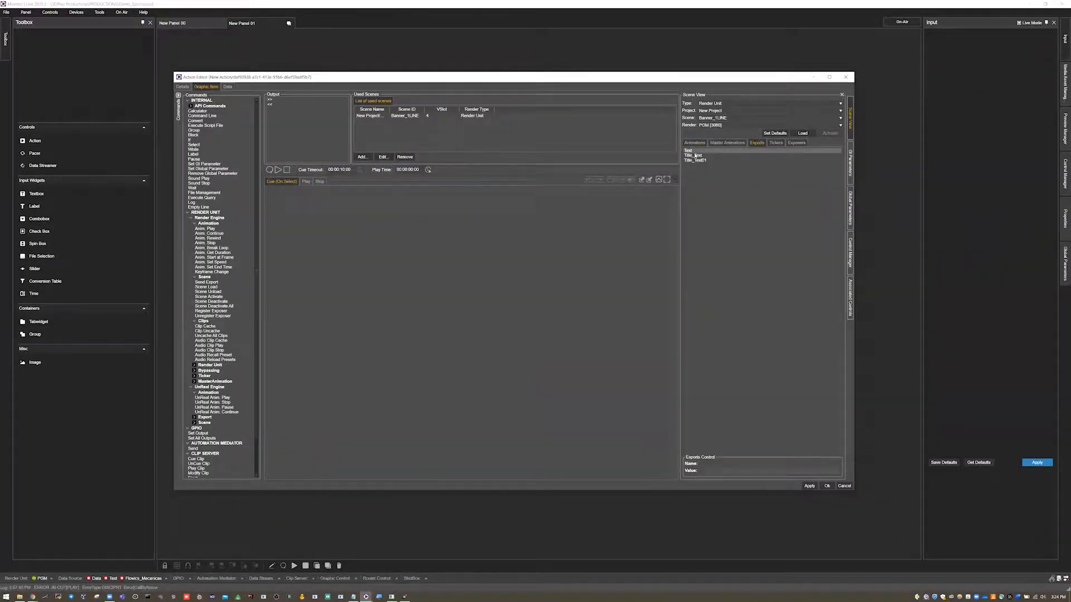
pyautogui.moveTo(693, 152); pyautogui.dragTo(570, 222)
pyautogui.moveTo(701, 162); pyautogui.dragTo(405, 243)
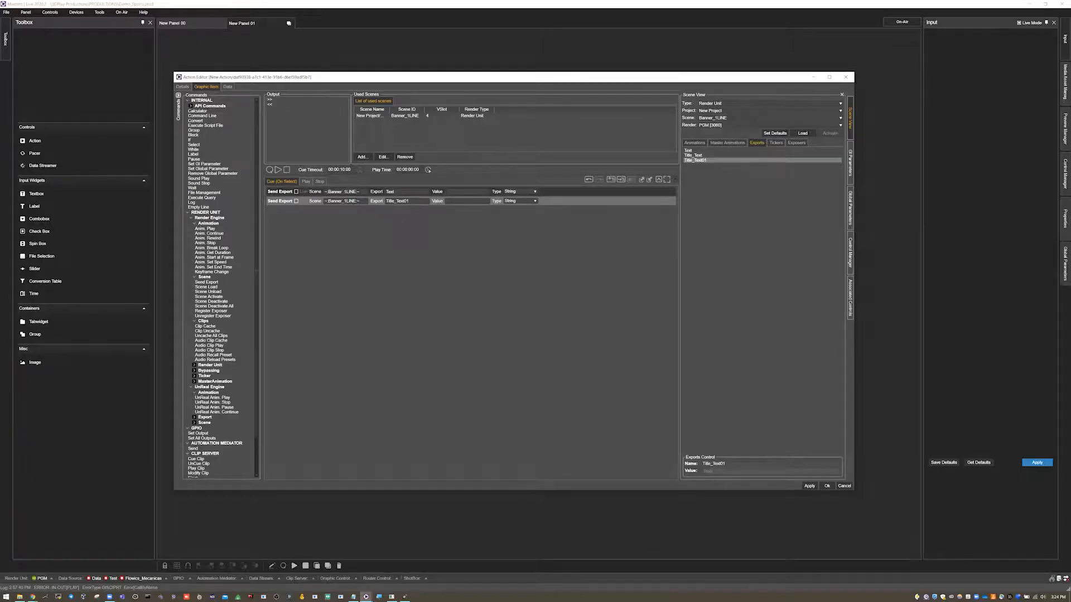
# - Place the Title_Text01 export first with the value AVID GFX and set the Text export's value to "Soluciones Graficas de Avid"
pyautogui.click(456, 200)
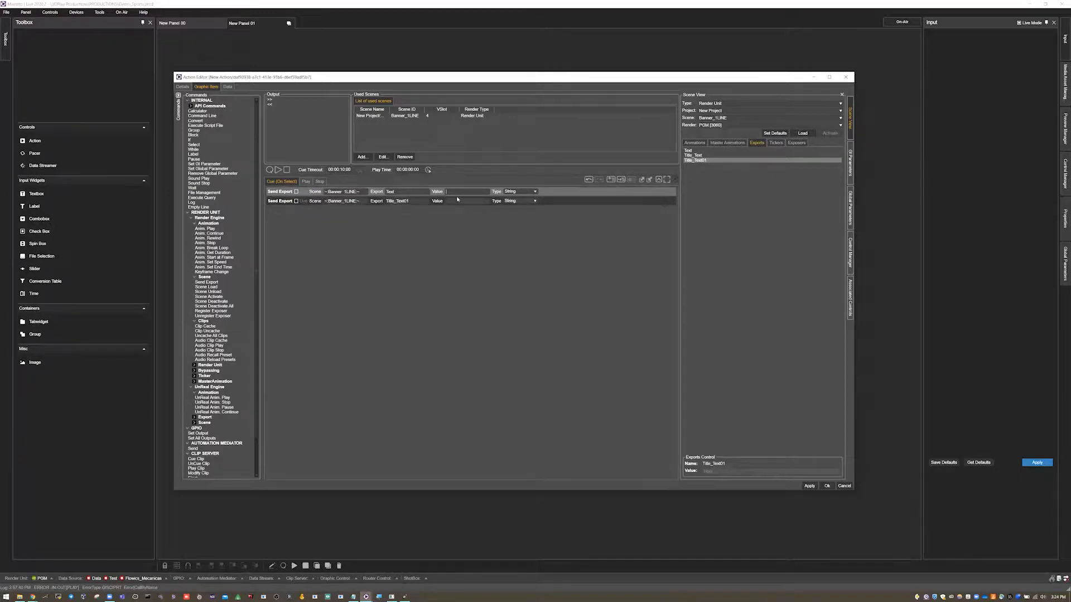
pyautogui.click(457, 191)
pyautogui.moveTo(274, 201); pyautogui.dragTo(280, 191)
pyautogui.click(469, 205)
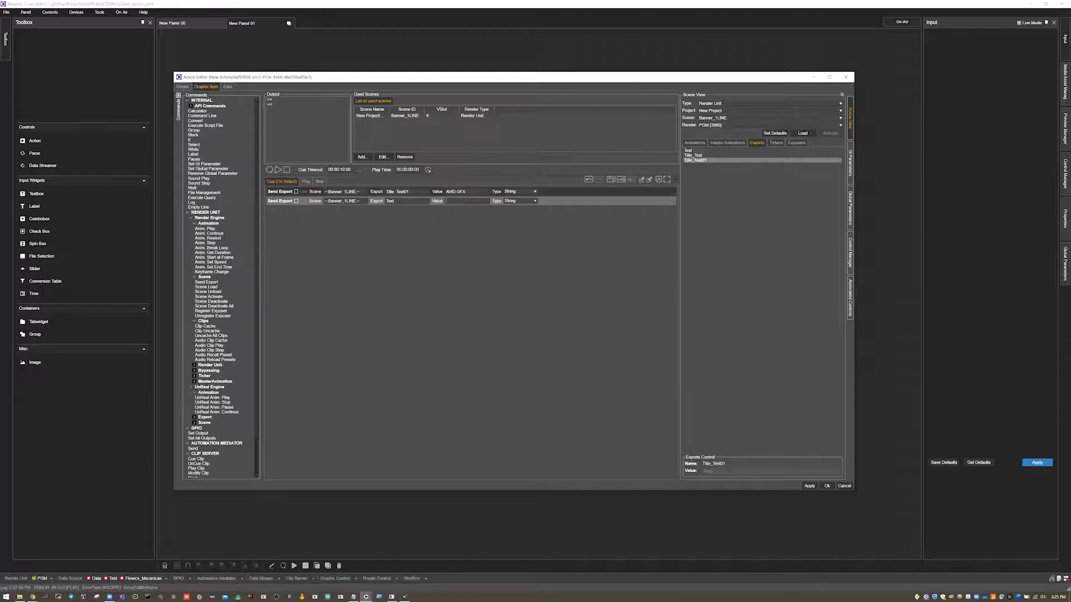
pyautogui.write('Soluciones ')
pyautogui.write('Graficas de Avid')
# - Review the action's Play and Stop commands and save the Banner_2Lineas action
pyautogui.click(306, 182)
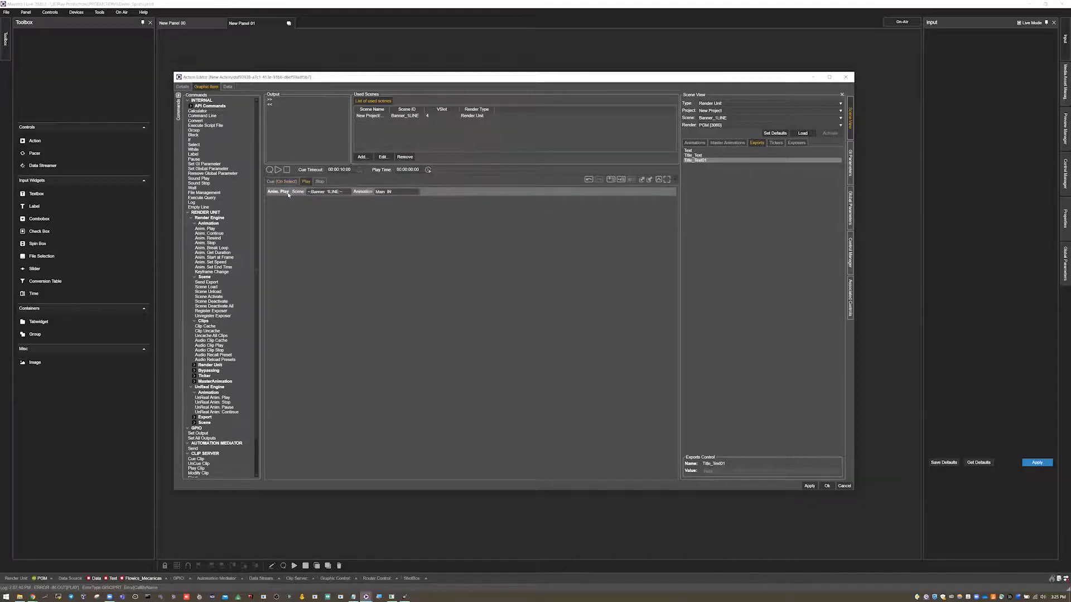
pyautogui.click(319, 181)
pyautogui.click(827, 486)
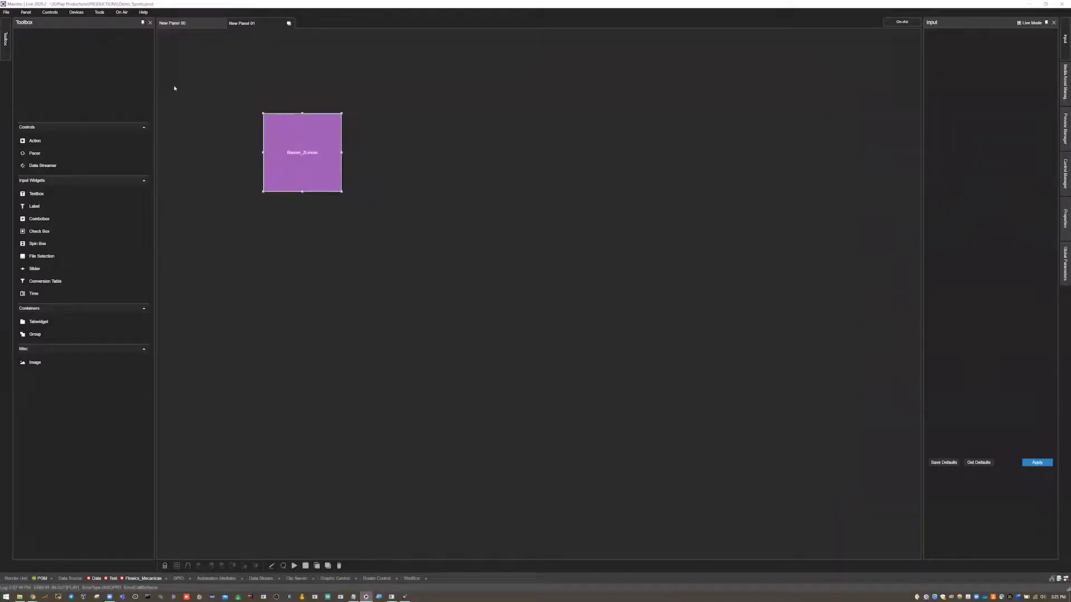
# - Put the panel in on-air mode, load the graphics on the PGM render unit and dismiss the loading status
pyautogui.click(75, 11)
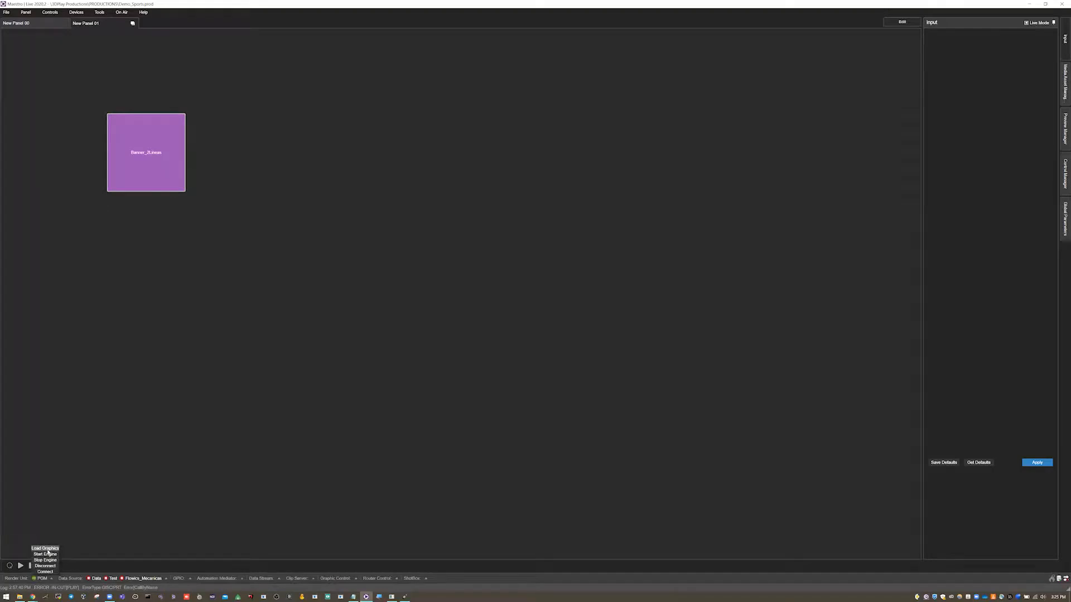
pyautogui.click(20, 566)
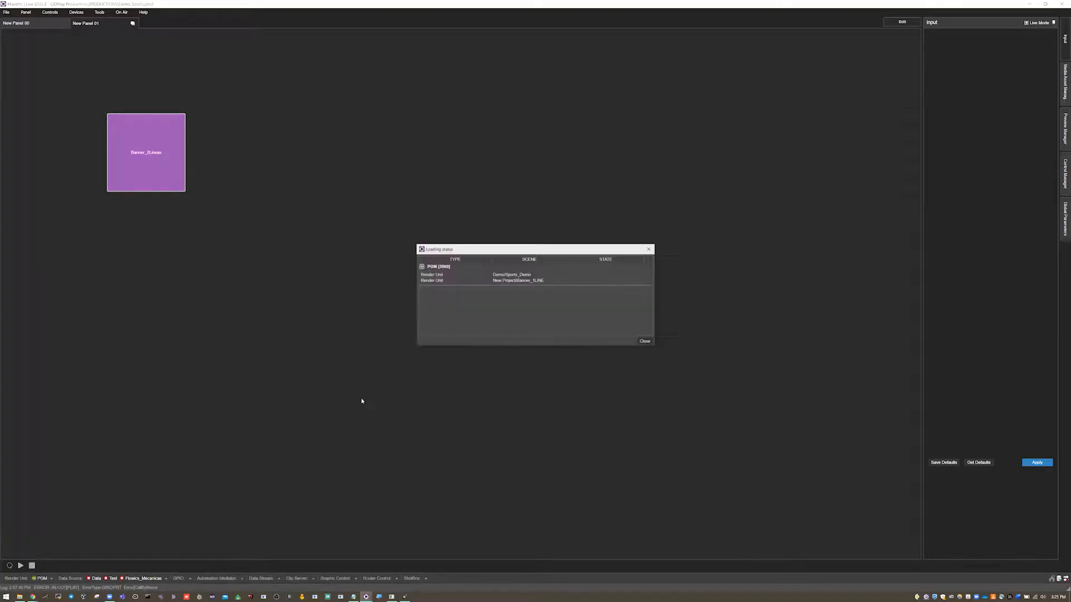
pyautogui.click(645, 341)
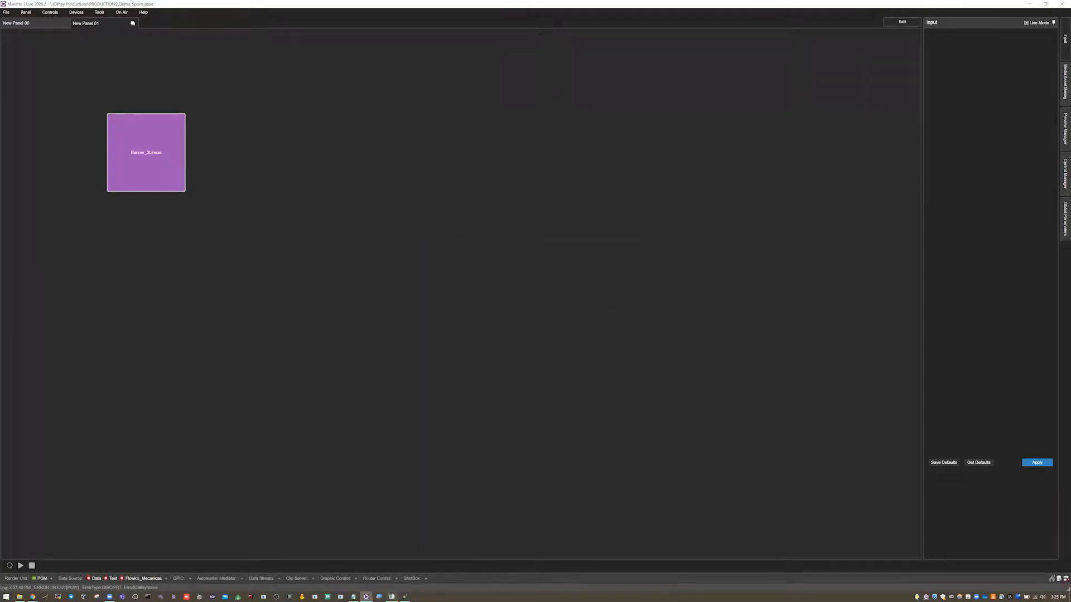
# - Bring up the render output window and move it closer to the centre of the panel
pyautogui.moveTo(393, 596)
pyautogui.click(392, 570)
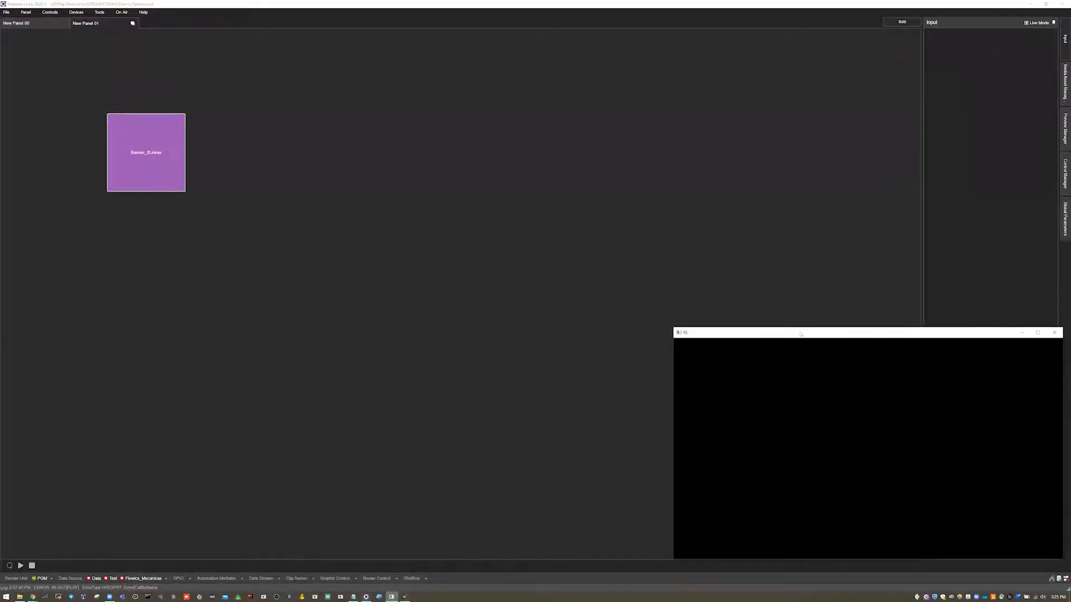
pyautogui.moveTo(800, 333); pyautogui.dragTo(639, 308)
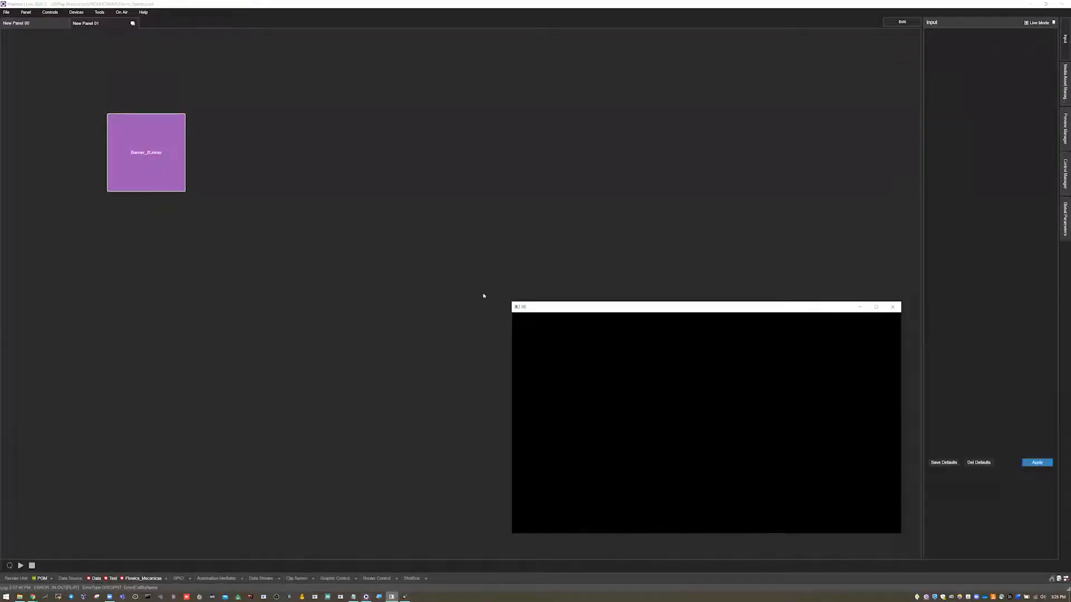
# - Cue, play and stop the Banner_2Lineas action to test the banner in the render output
pyautogui.rightClick(135, 143)
pyautogui.click(150, 188)
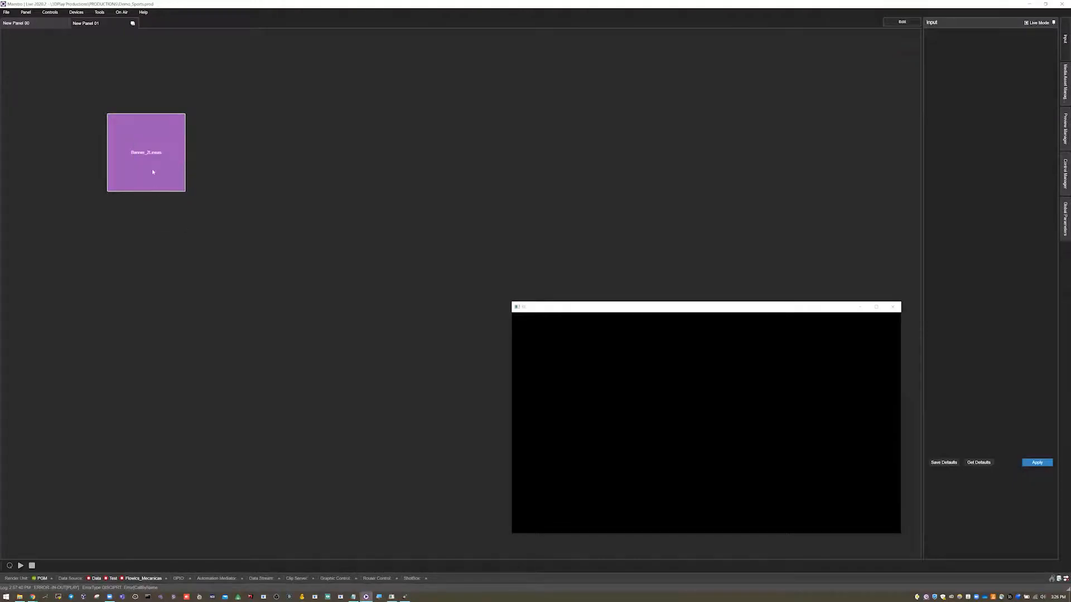
pyautogui.rightClick(154, 153)
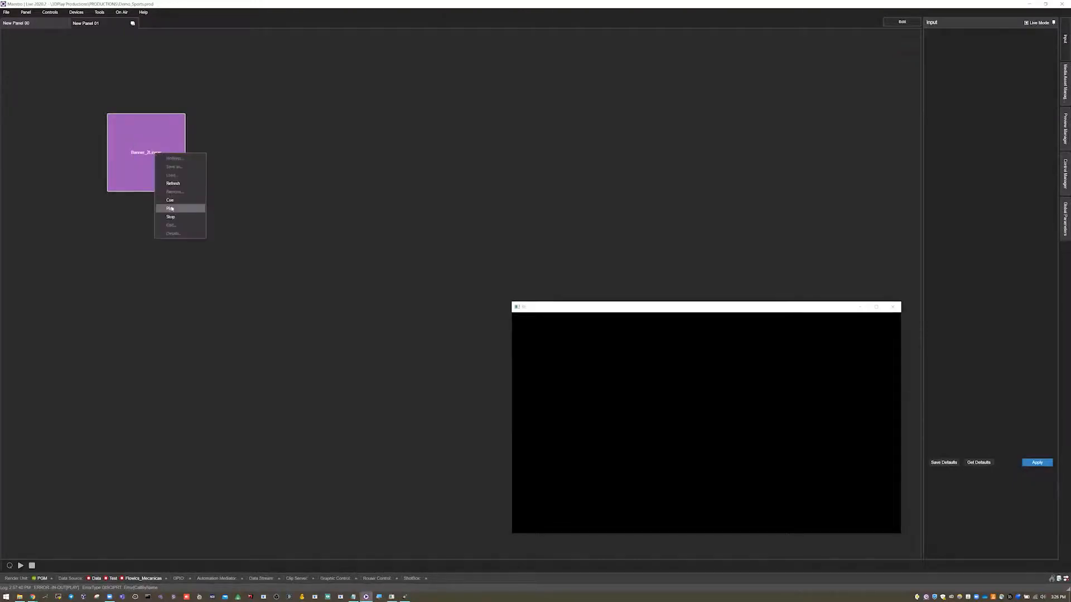
pyautogui.click(171, 208)
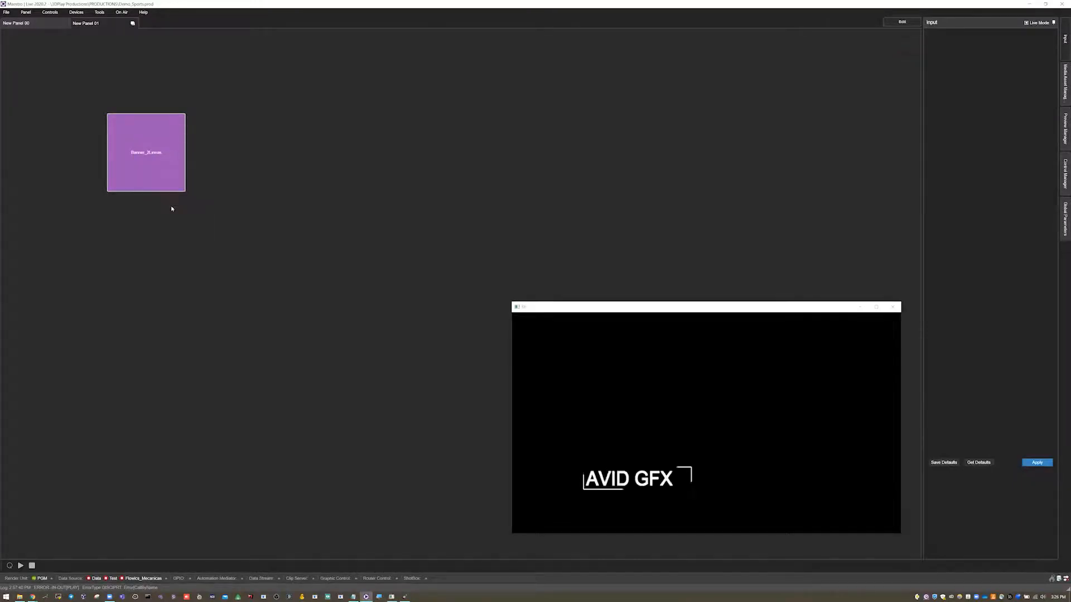
pyautogui.rightClick(159, 146)
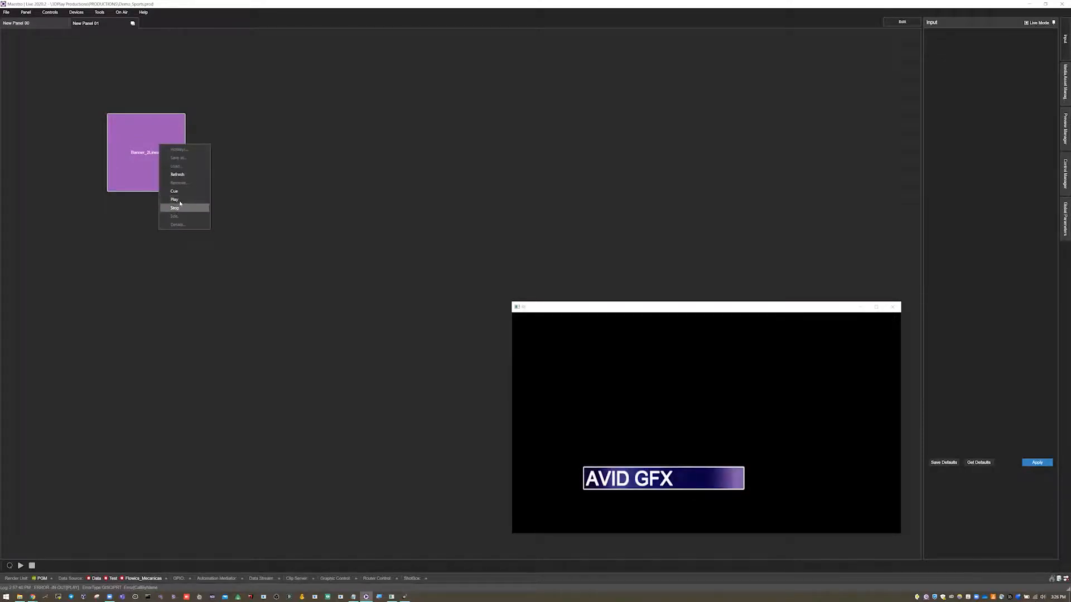
pyautogui.click(179, 206)
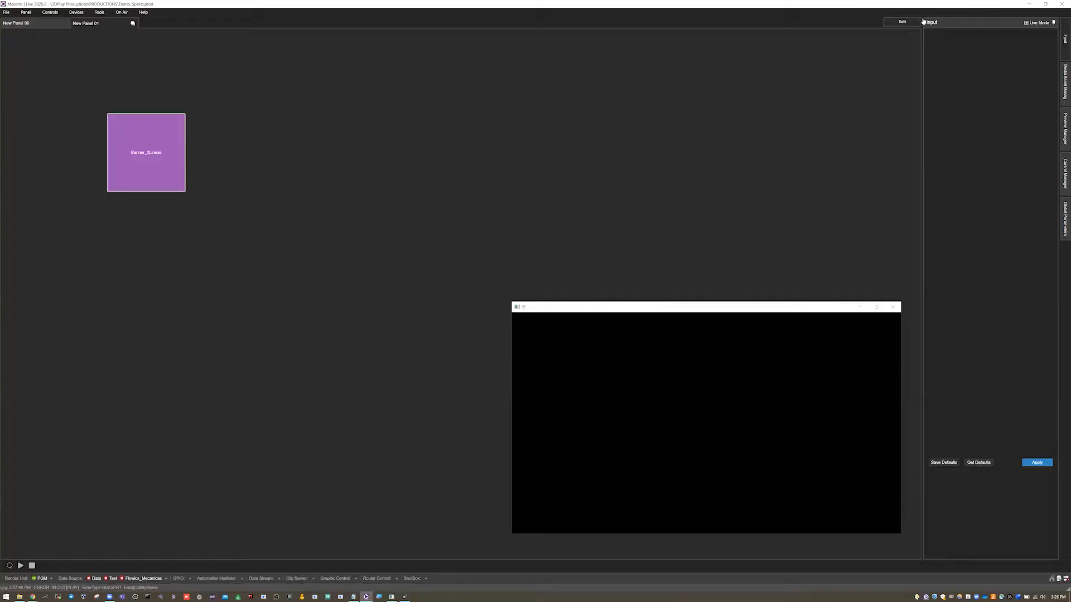
# - Return the panel to edit mode, review the Cue export values of the Banner_2Lineas action and close its editor without saving
pyautogui.click(902, 22)
pyautogui.rightClick(303, 151)
pyautogui.click(317, 223)
pyautogui.click(41, 13)
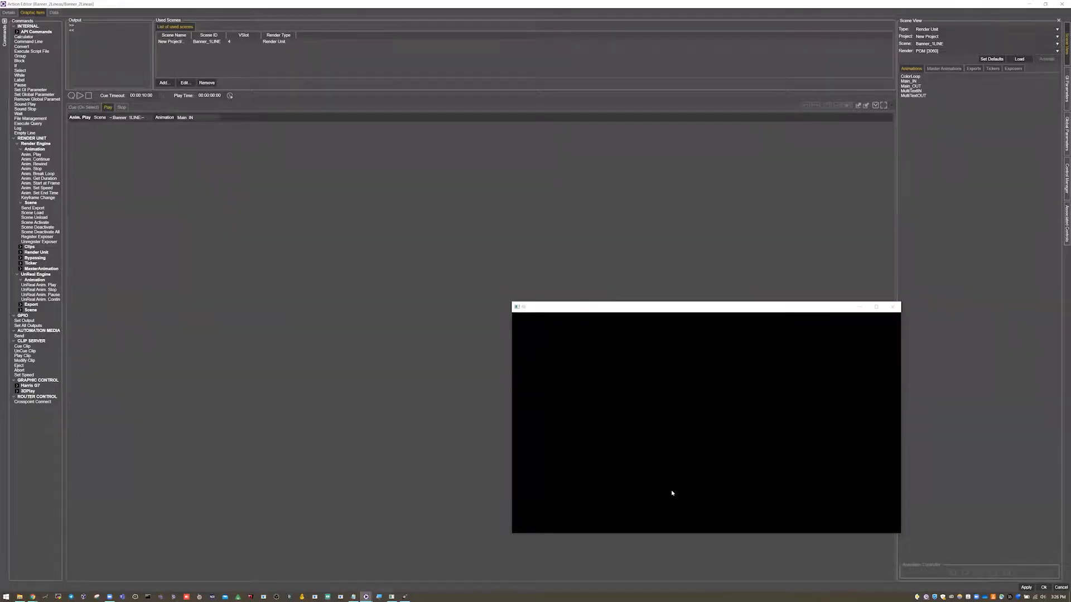
pyautogui.click(77, 108)
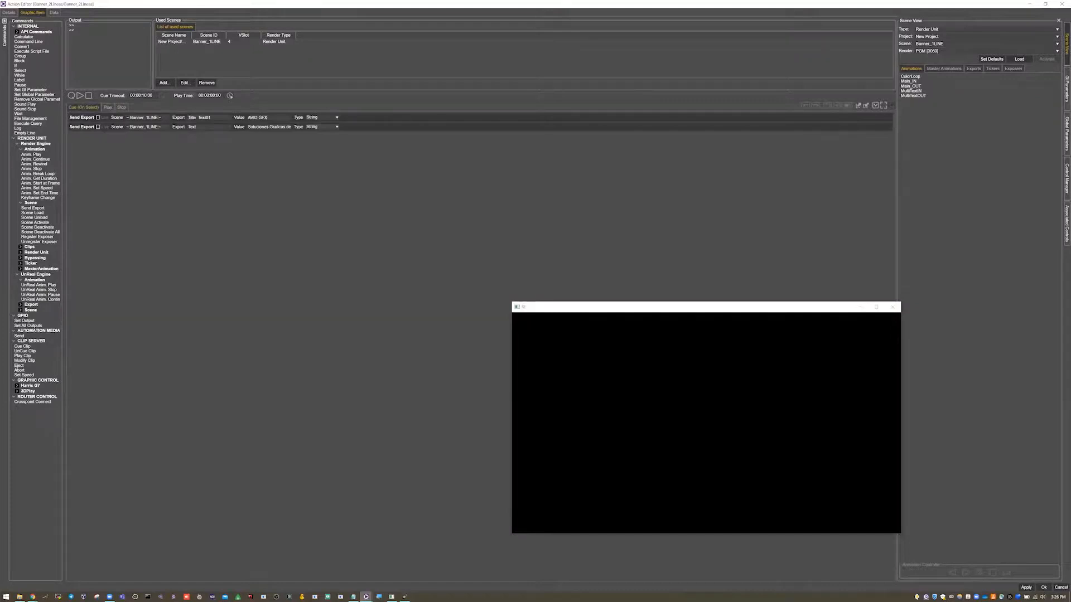
pyautogui.click(263, 117)
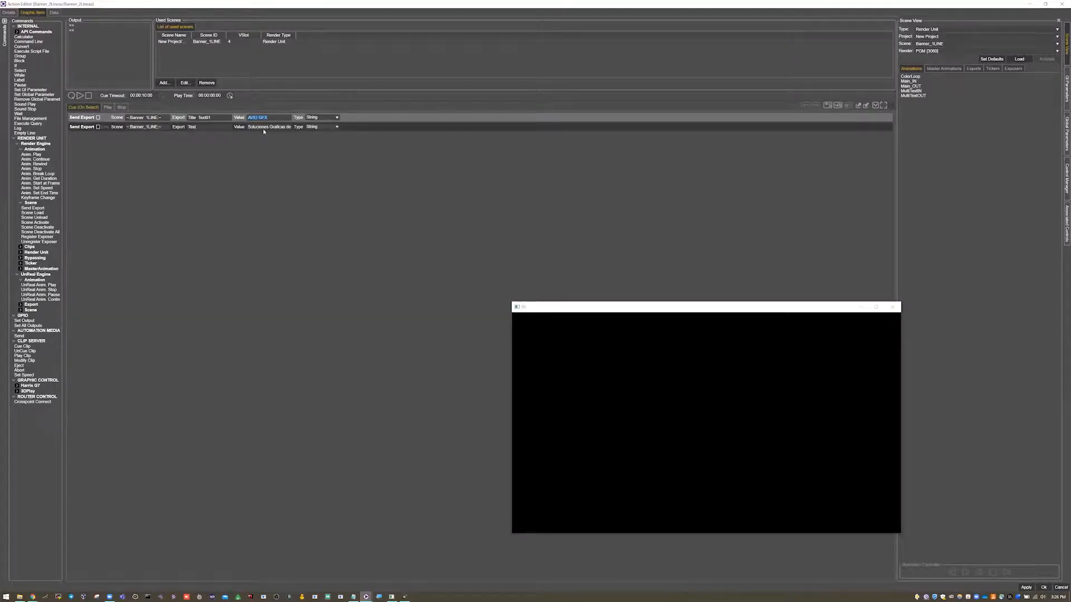
pyautogui.click(1060, 588)
# - Reopen the Banner_2Lineas action for editing and show its Cue commands alongside its GI parameters
pyautogui.rightClick(295, 146)
pyautogui.click(313, 217)
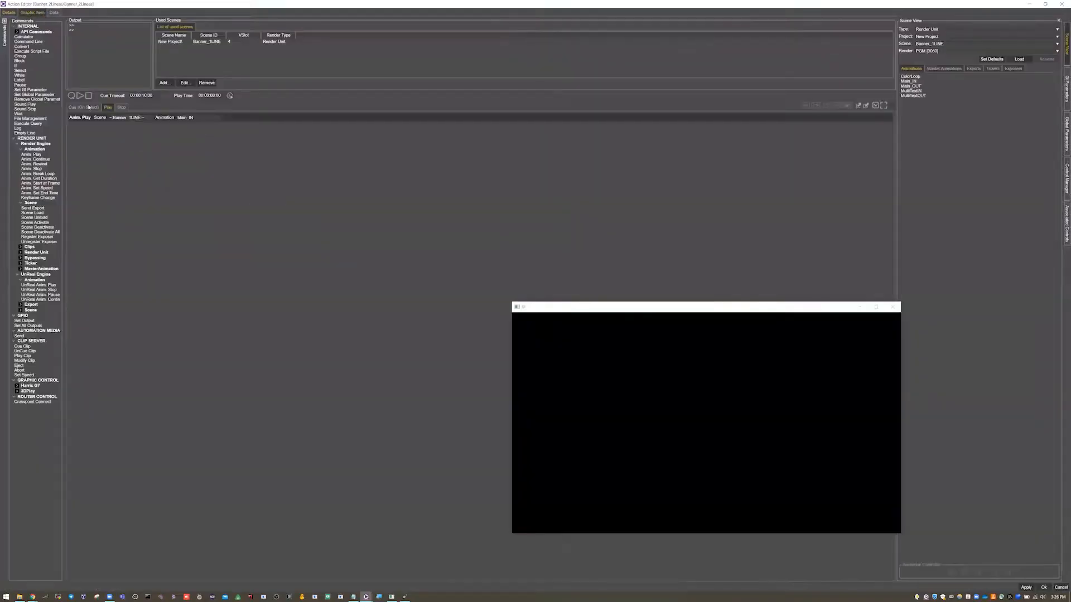
pyautogui.click(90, 107)
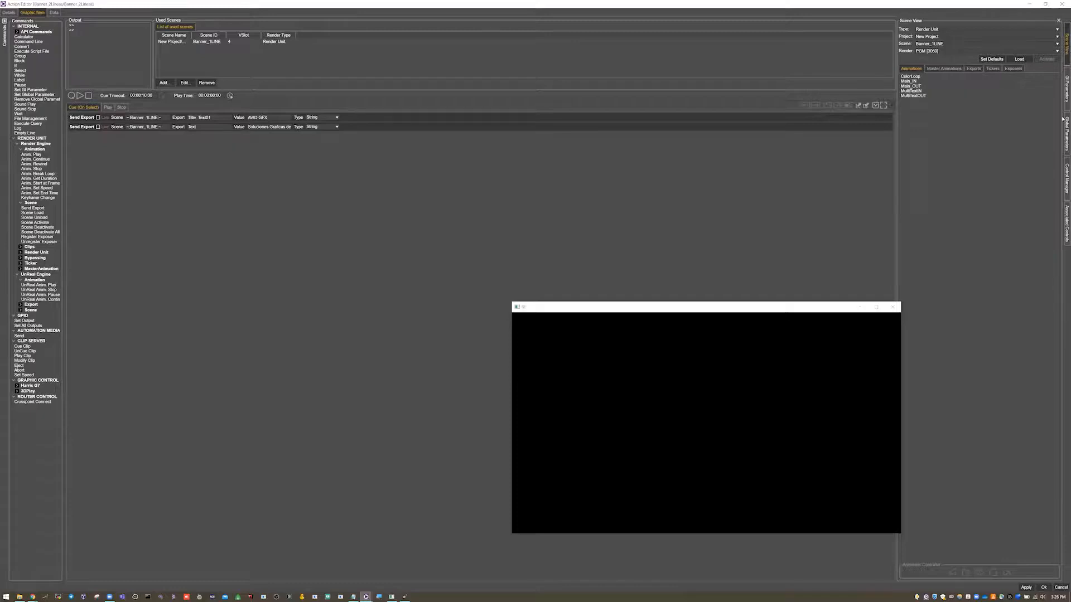
pyautogui.click(1063, 95)
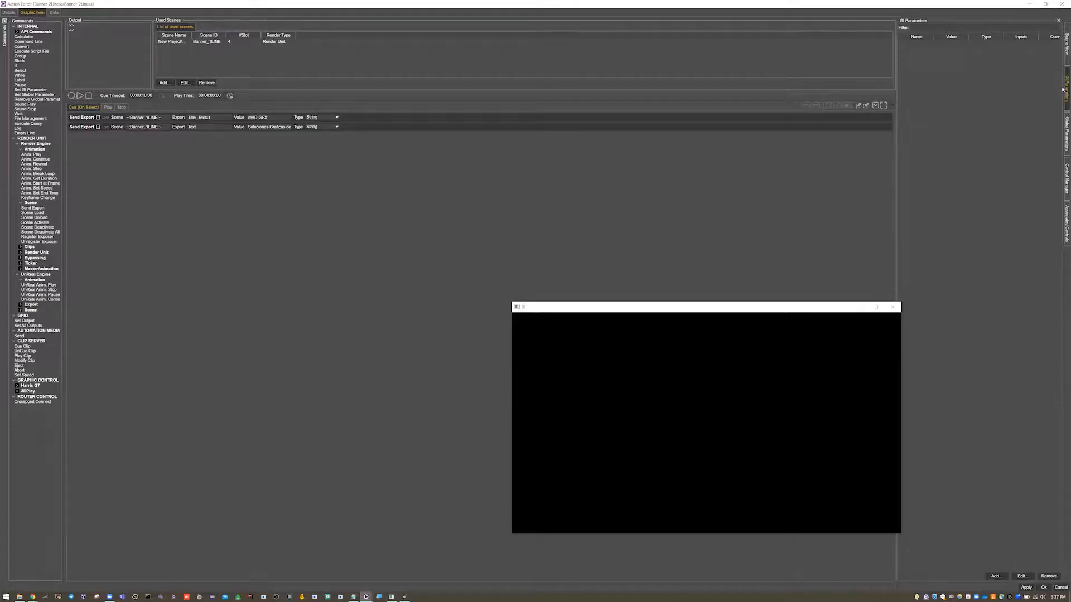
# - Start a new GI parameter named Title01 with the type Text
pyautogui.click(995, 577)
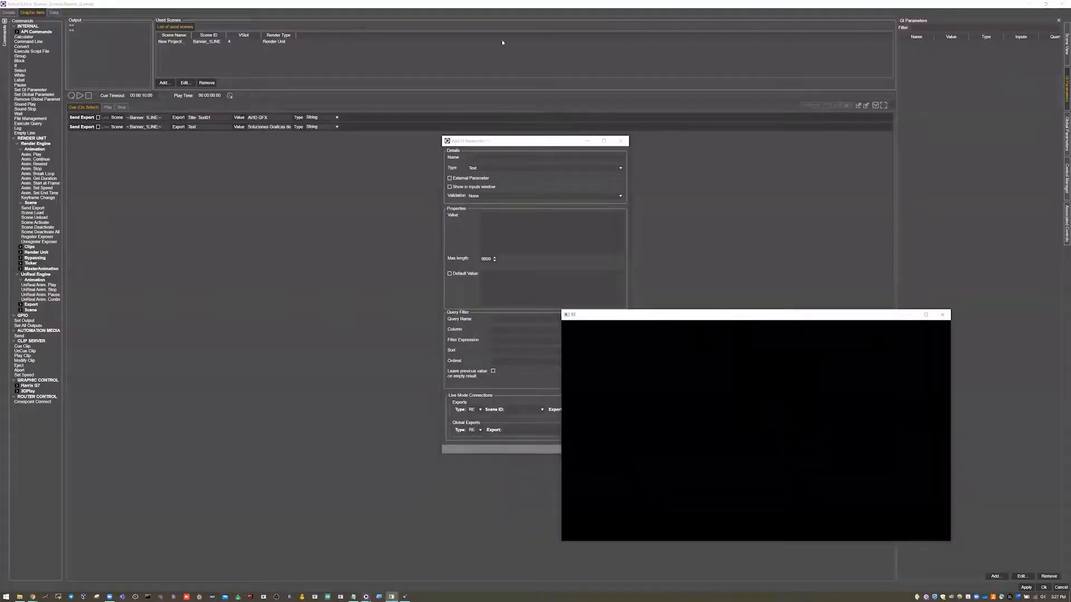
pyautogui.click(480, 159)
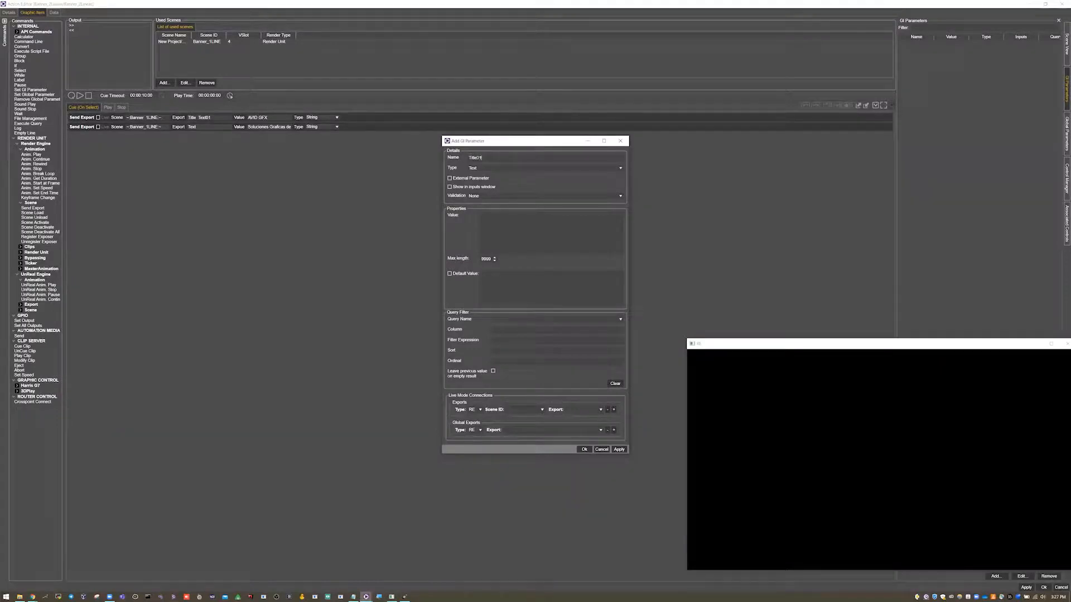
pyautogui.click(481, 168)
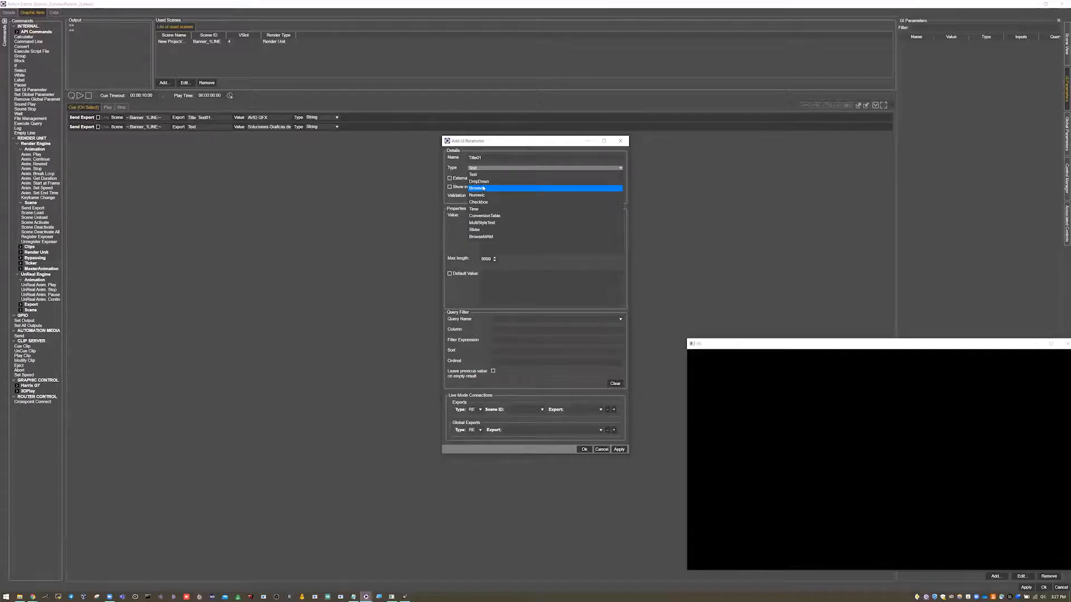
pyautogui.click(487, 176)
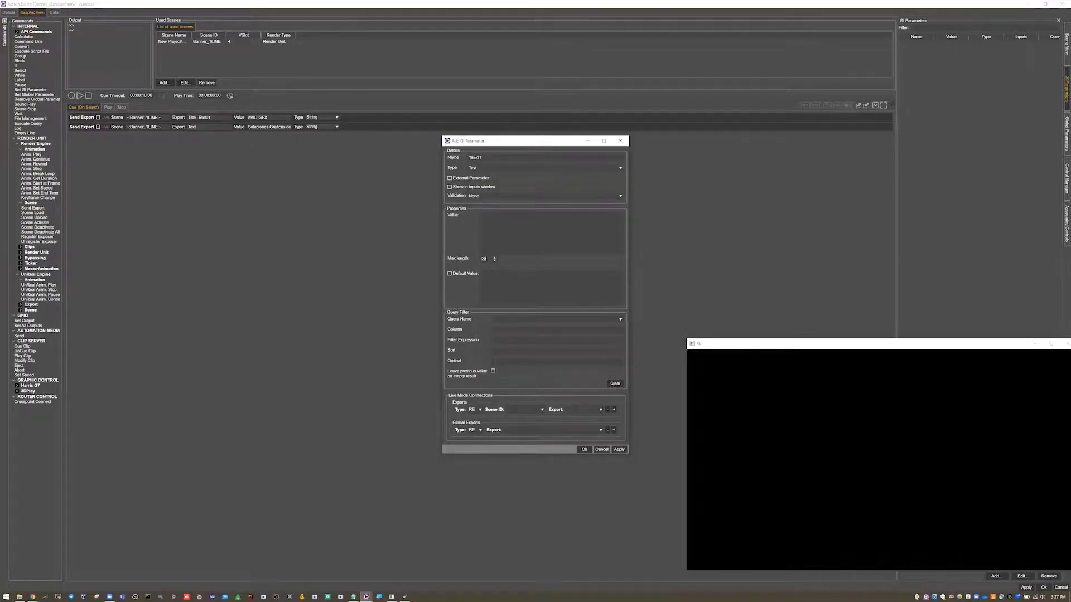
# - Look at the properties offered by the Numeric and DropDown parameter types and return Title01 to Text
pyautogui.click(491, 168)
pyautogui.click(494, 195)
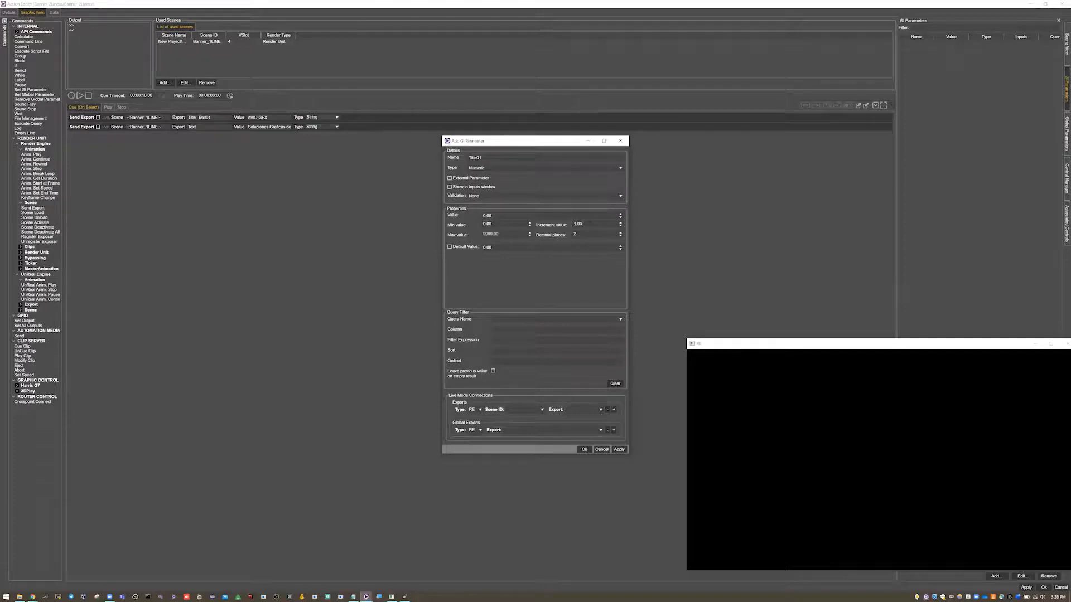
pyautogui.click(507, 168)
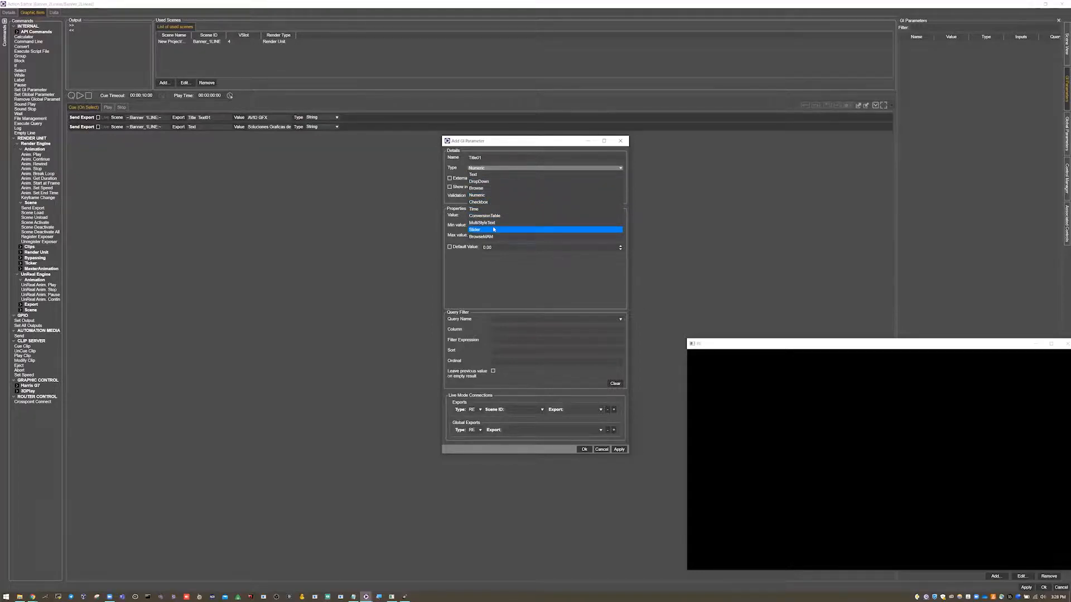
pyautogui.click(499, 183)
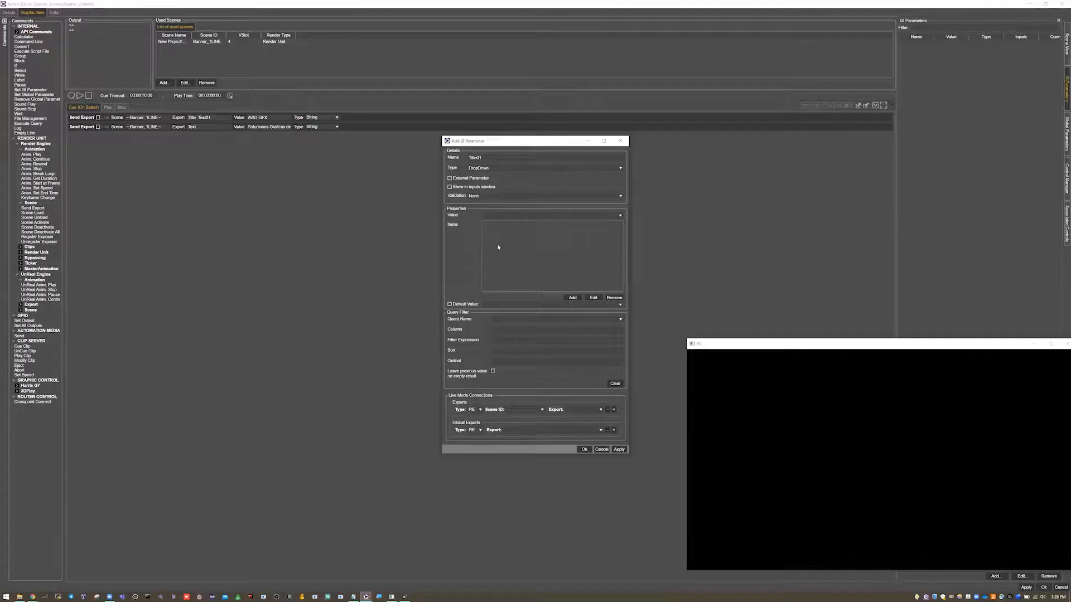
pyautogui.click(501, 167)
pyautogui.click(489, 175)
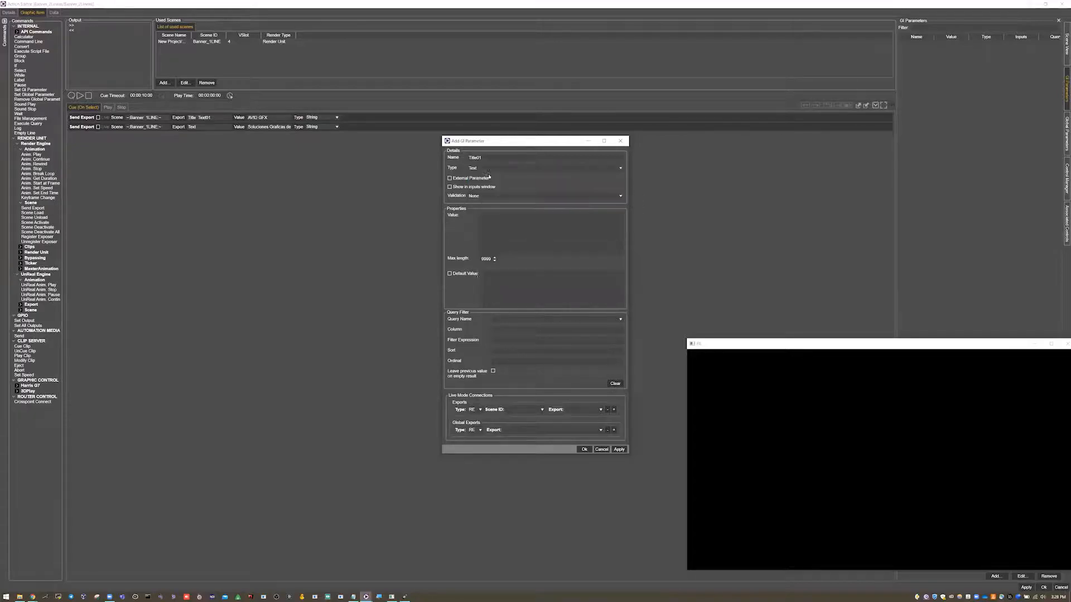
# - Limit Title01 to a maximum length of 30, show it in the inputs window, and save the parameter and the action
pyautogui.doubleClick(484, 262)
pyautogui.write('30')
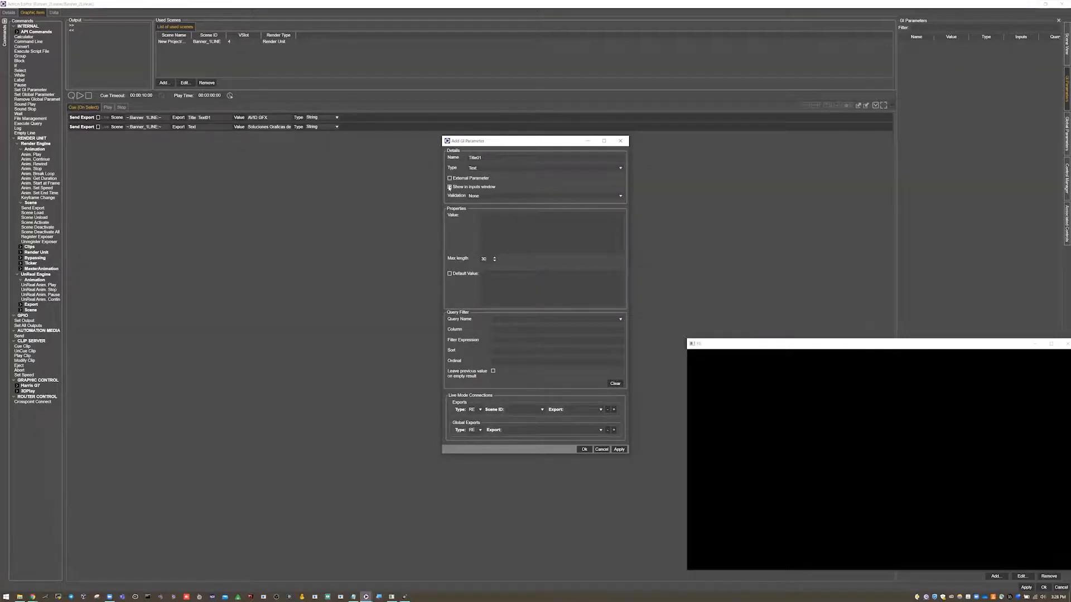
pyautogui.click(584, 450)
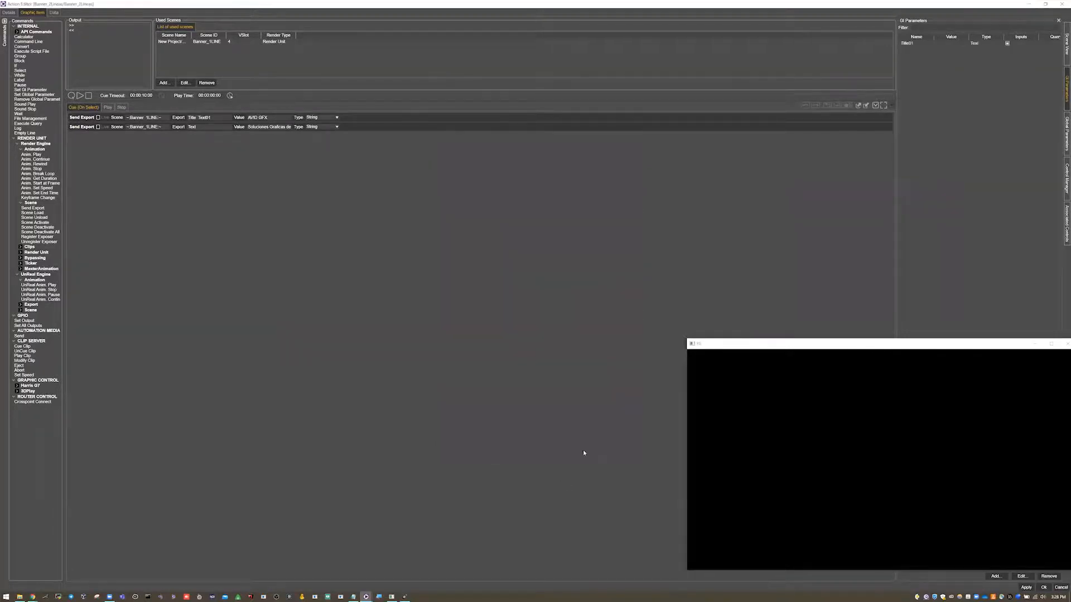
pyautogui.click(1043, 588)
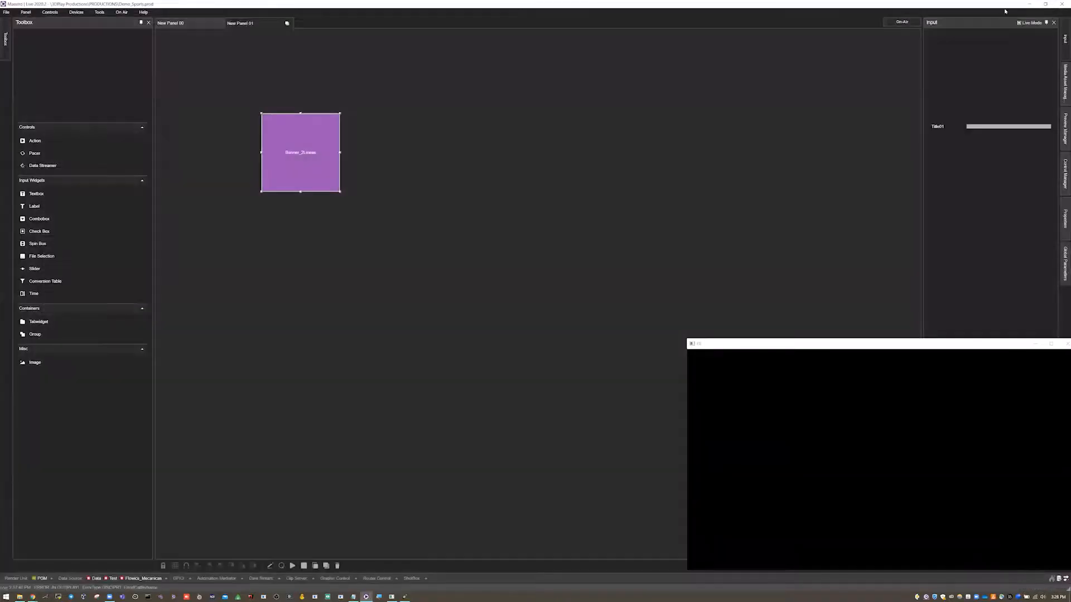
# - Widen the Input panel and reposition the Banner_2Lineas action further right and slightly higher on the canvas
pyautogui.moveTo(921, 133); pyautogui.dragTo(881, 196)
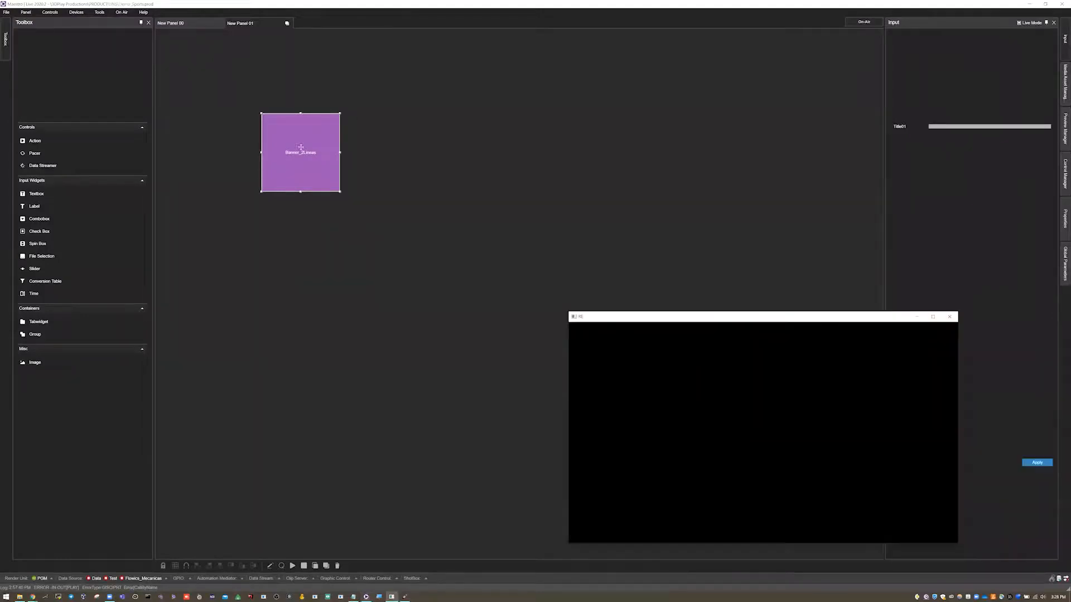
pyautogui.moveTo(303, 140); pyautogui.dragTo(391, 123)
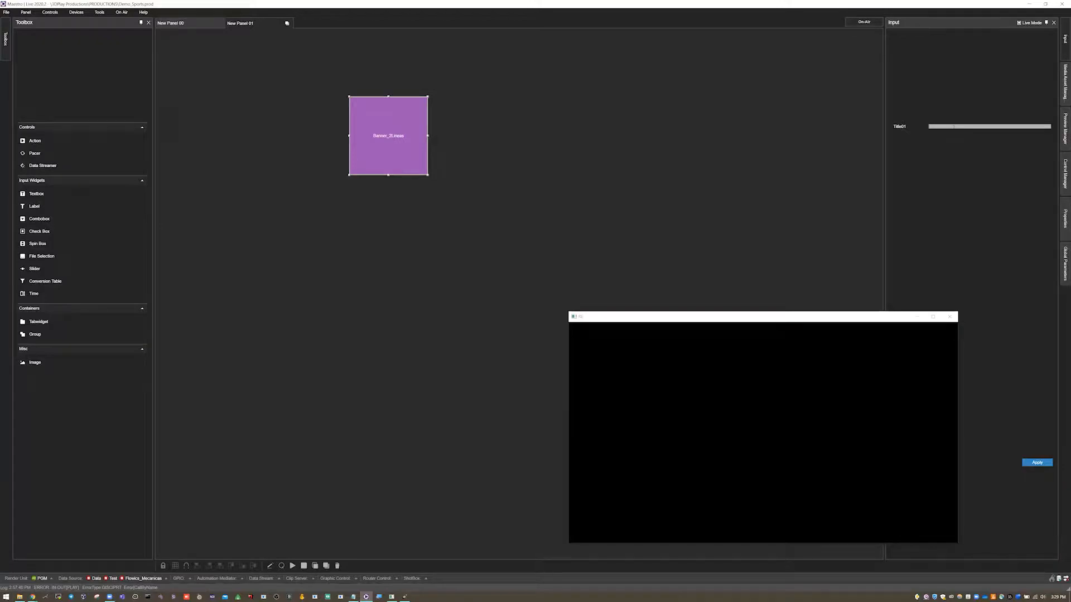
# - Reopen the Banner_2Lineas action's Cue commands and clear the value of the Title Text01 export
pyautogui.rightClick(401, 135)
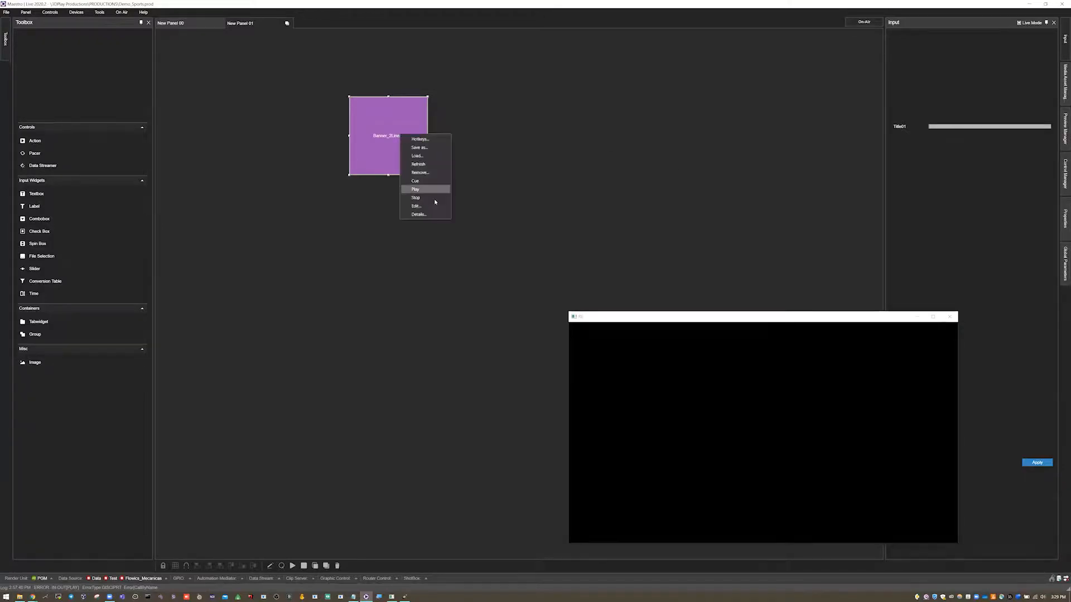
pyautogui.click(433, 207)
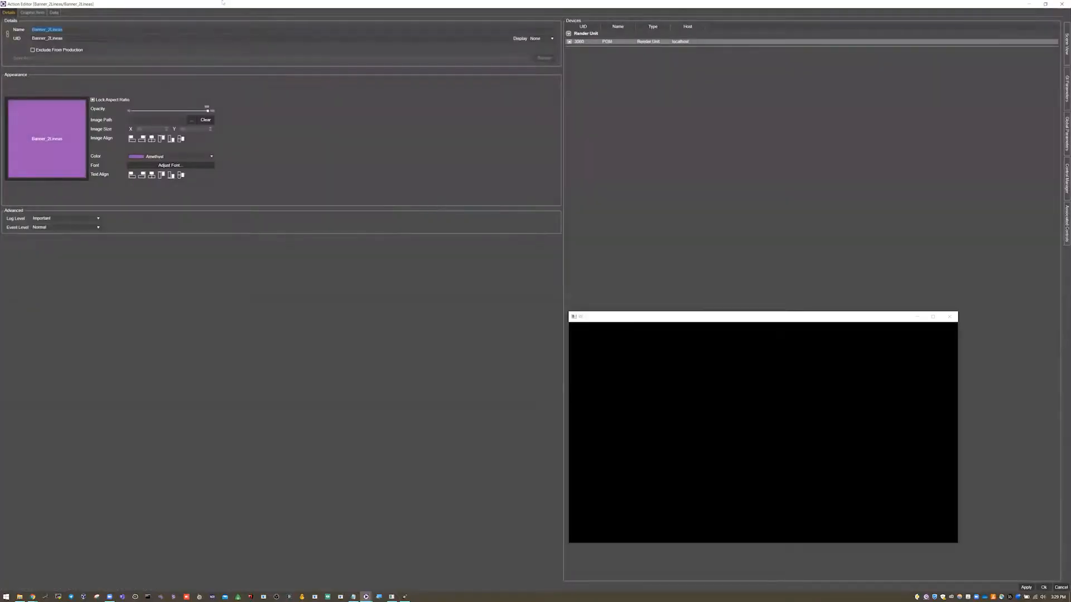
pyautogui.click(31, 13)
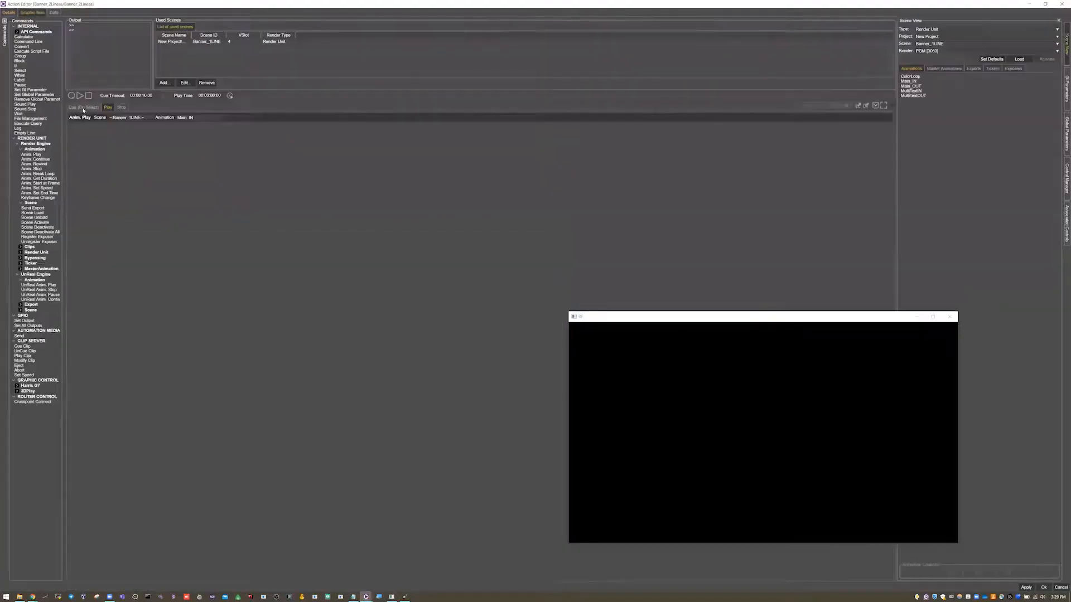
pyautogui.click(83, 107)
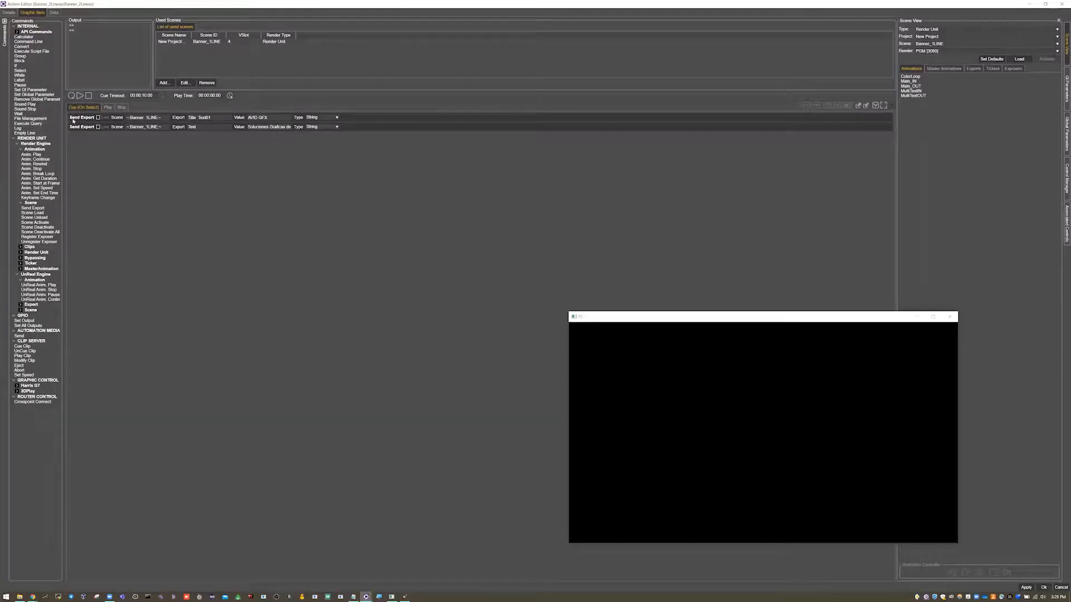
pyautogui.click(78, 118)
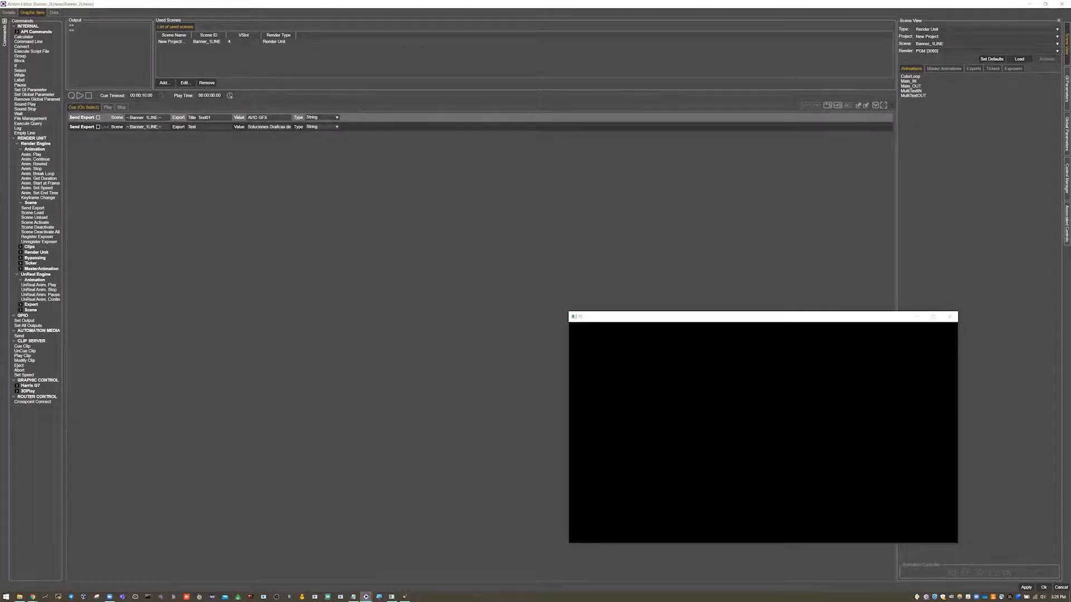
pyautogui.press('BackSpace')
# - Assign the GI parameter Title01 as the value of the Title Text01 export and save the action
pyautogui.click(1067, 89)
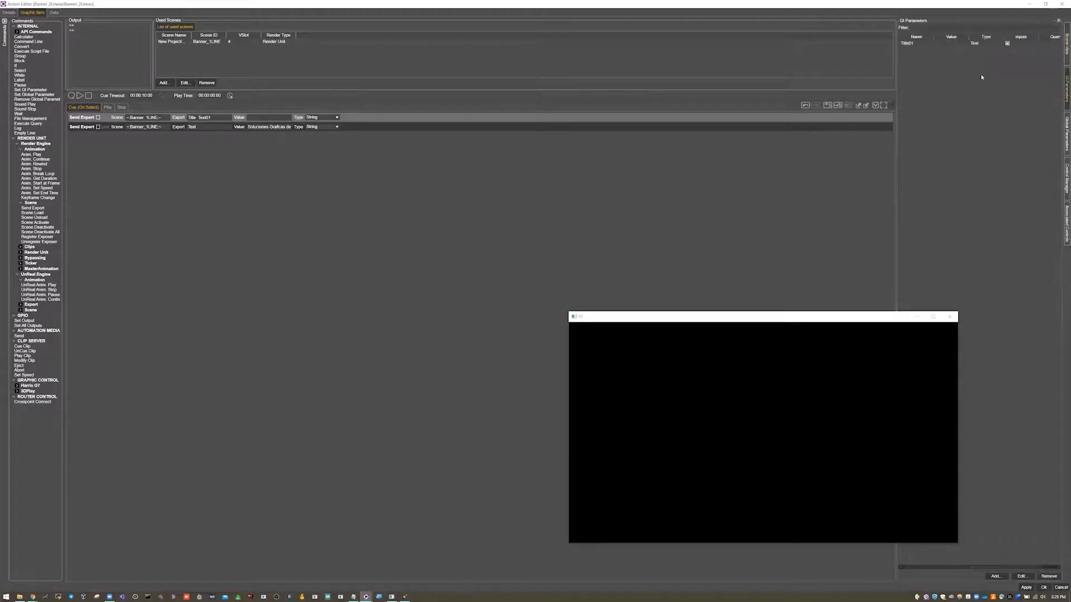
pyautogui.click(910, 45)
pyautogui.click(1065, 48)
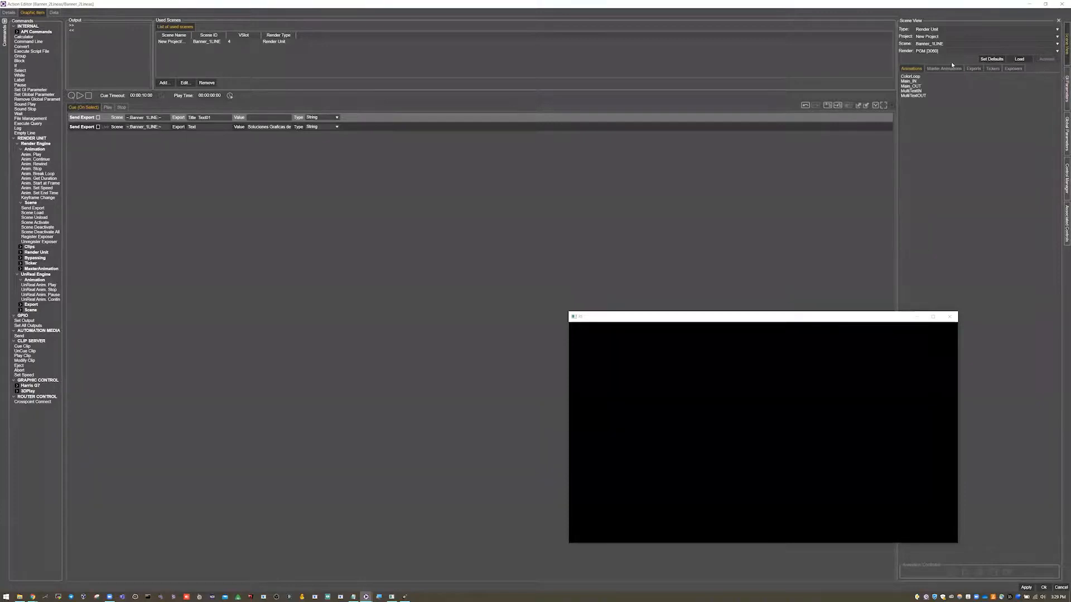
pyautogui.click(972, 69)
pyautogui.click(1063, 83)
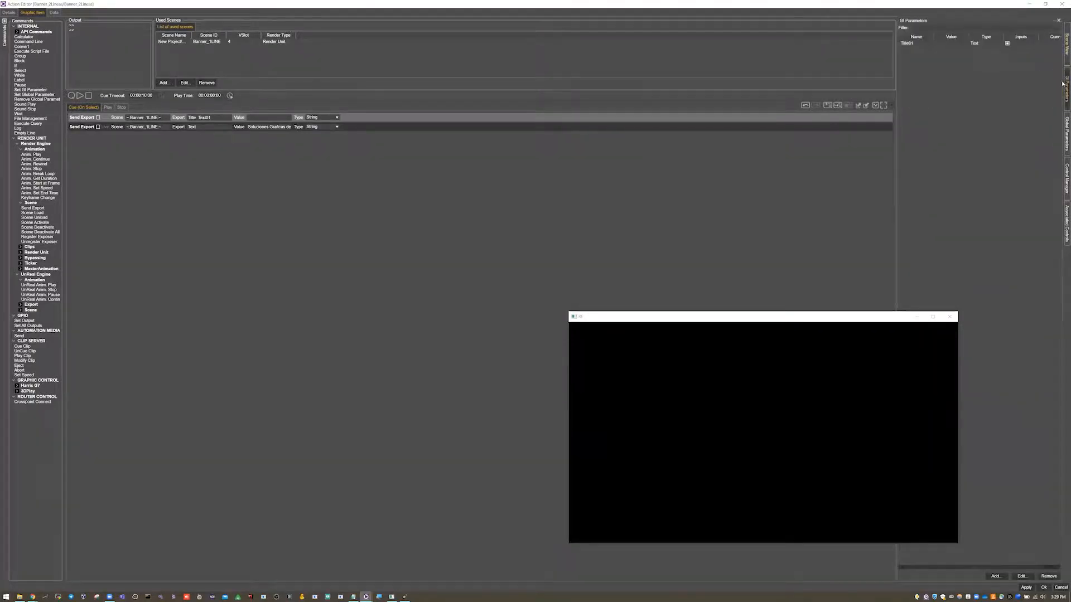
pyautogui.click(909, 44)
pyautogui.moveTo(452, 61); pyautogui.dragTo(252, 117)
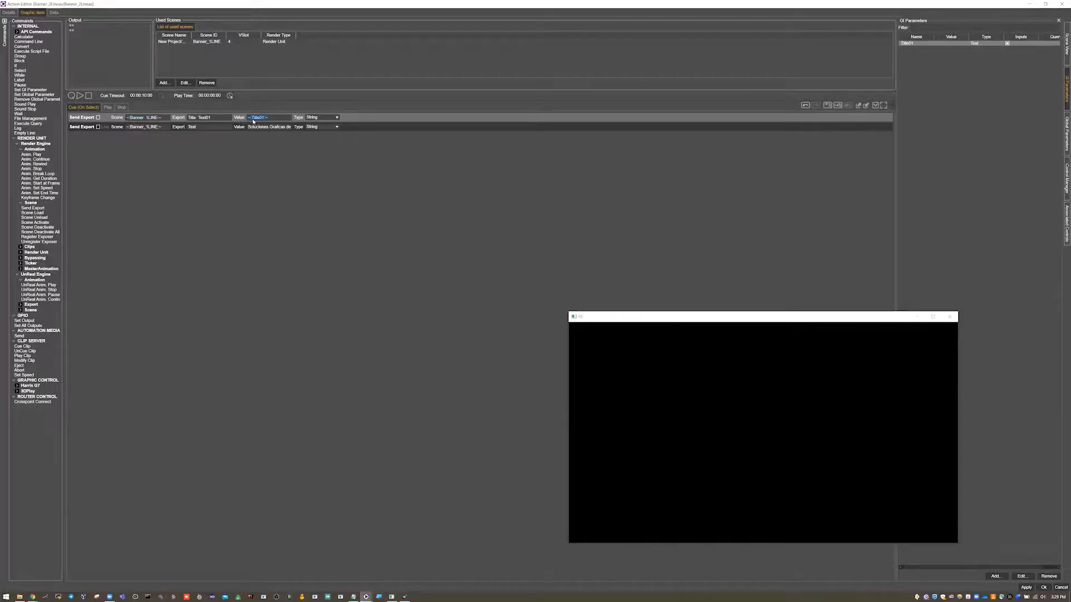
pyautogui.click(1043, 588)
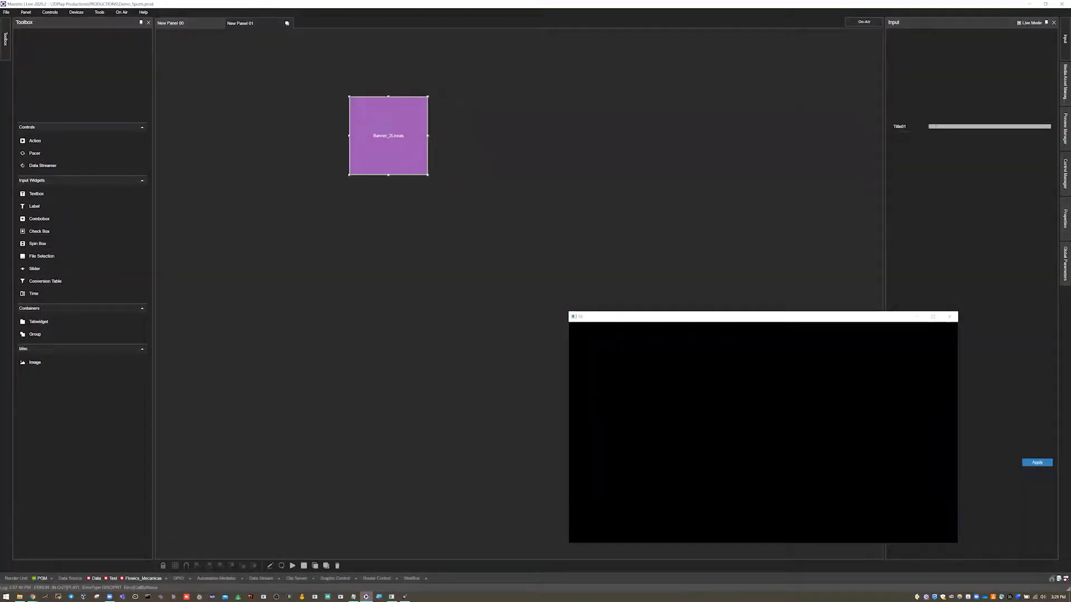
# - Enter Bienvenidos in the Title01 input and test the banner by cueing, playing and stopping the action
pyautogui.click(346, 138)
pyautogui.click(349, 137)
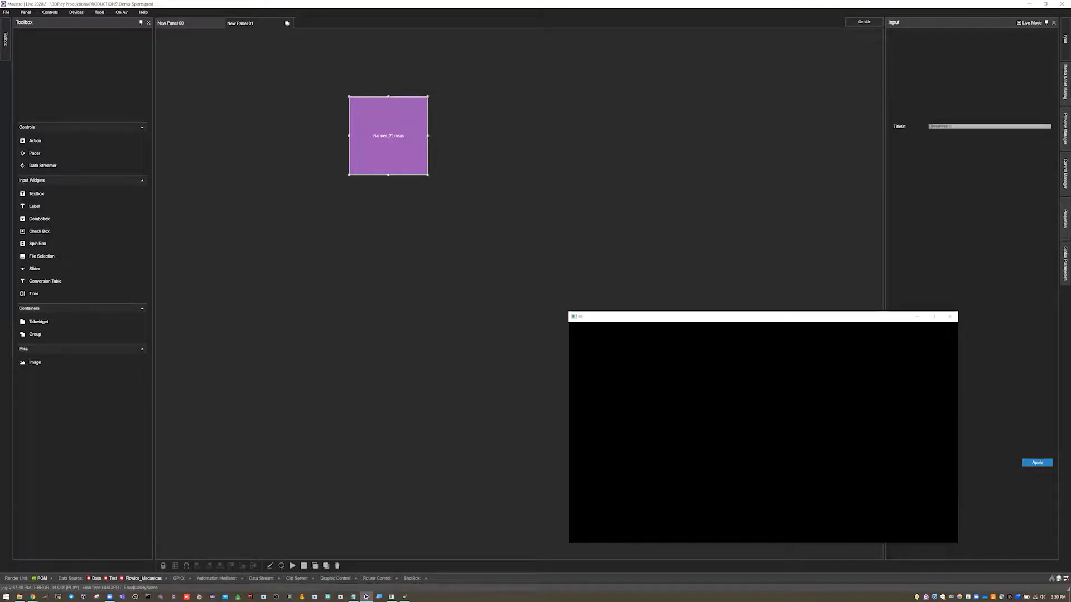
pyautogui.rightClick(386, 137)
pyautogui.click(407, 184)
pyautogui.rightClick(399, 148)
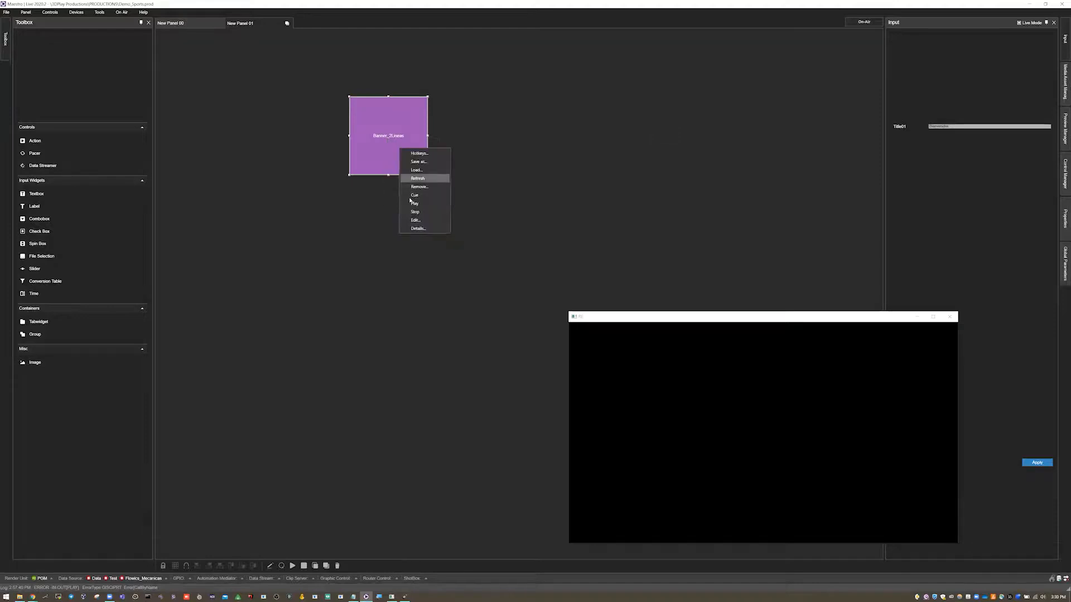
pyautogui.click(412, 203)
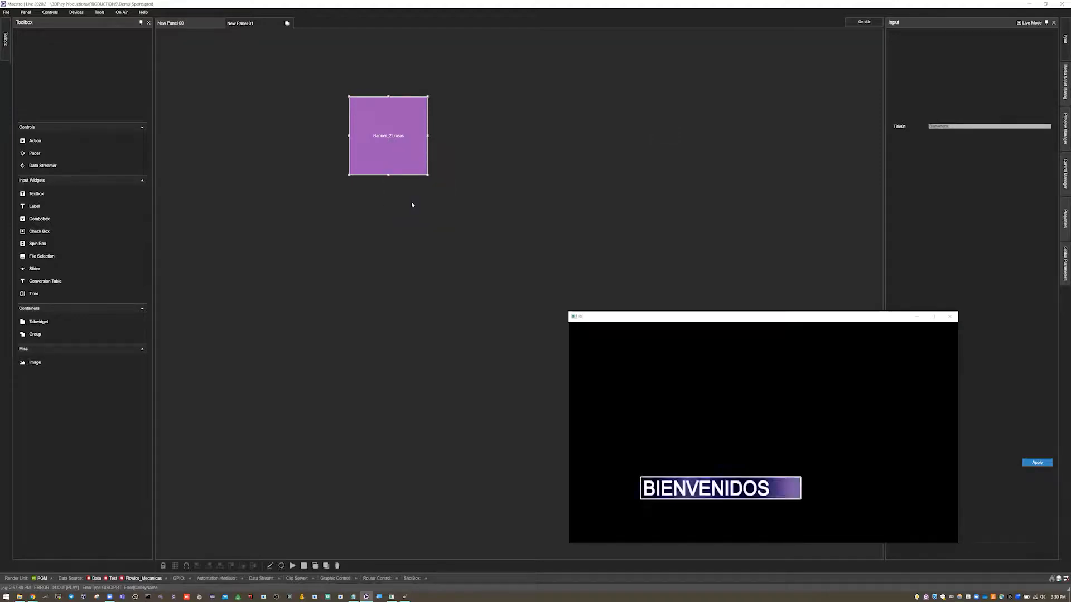
pyautogui.rightClick(400, 139)
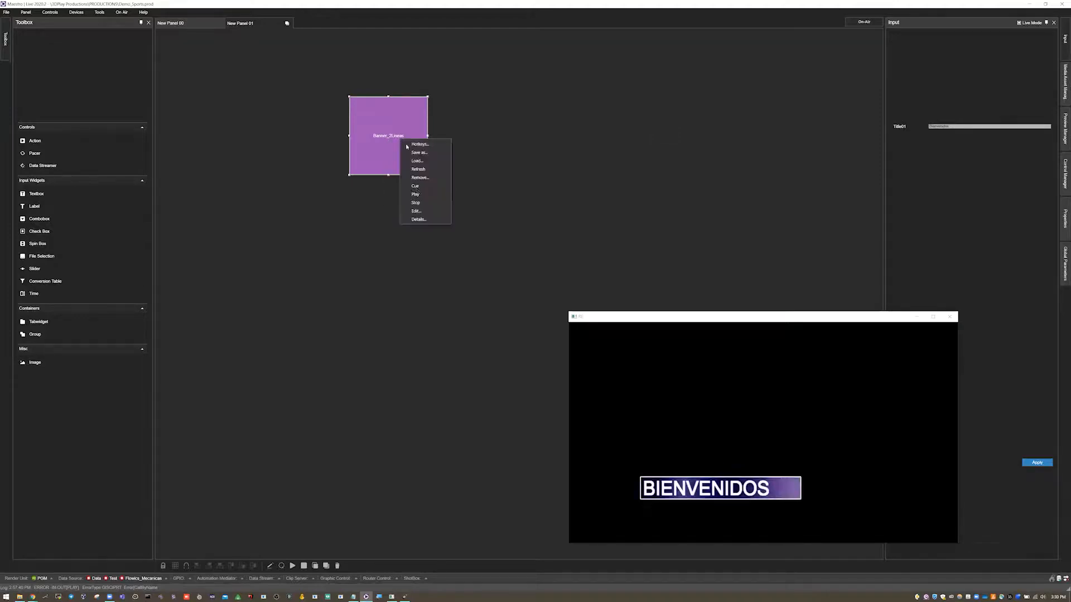
pyautogui.click(415, 203)
# - Replace the Title01 input text with Avid Video, and cue, play and stop the banner again
pyautogui.doubleClick(942, 127)
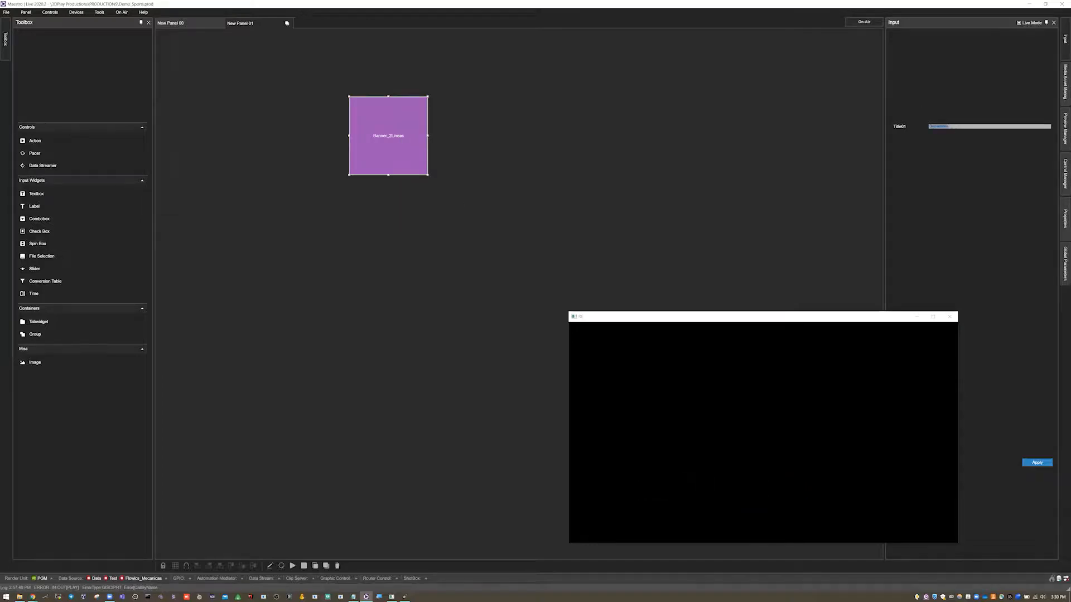
pyautogui.press('BackSpace')
pyautogui.rightClick(375, 136)
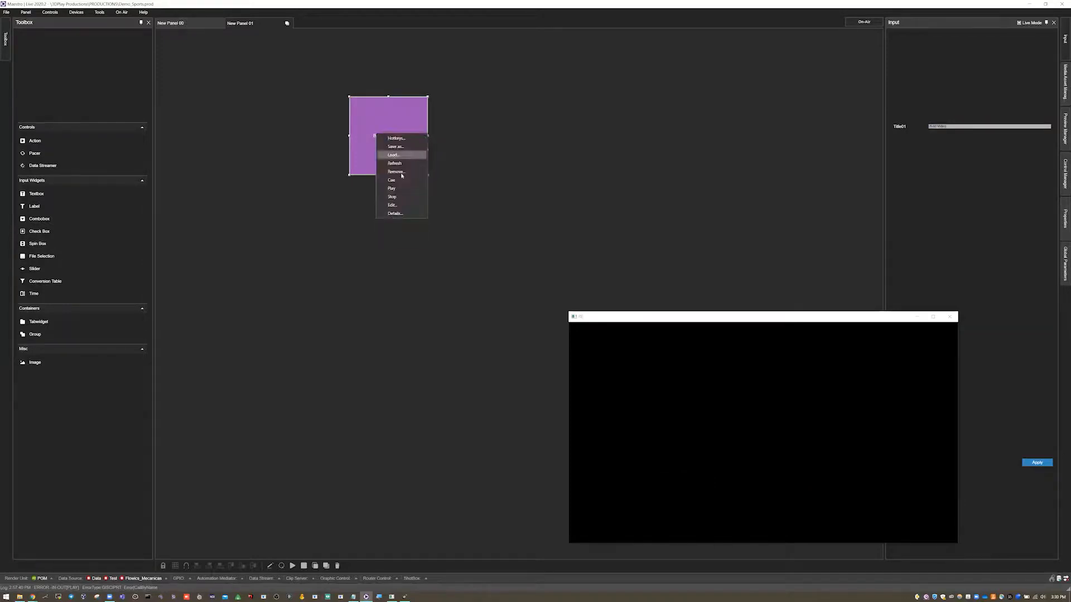
pyautogui.rightClick(391, 155)
pyautogui.click(404, 208)
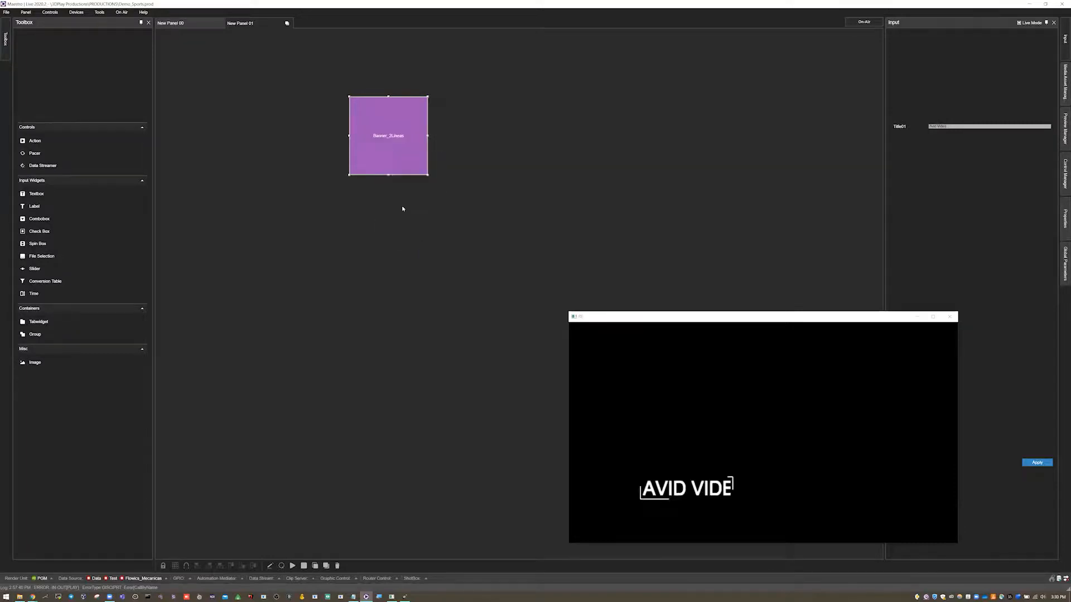
pyautogui.rightClick(416, 204)
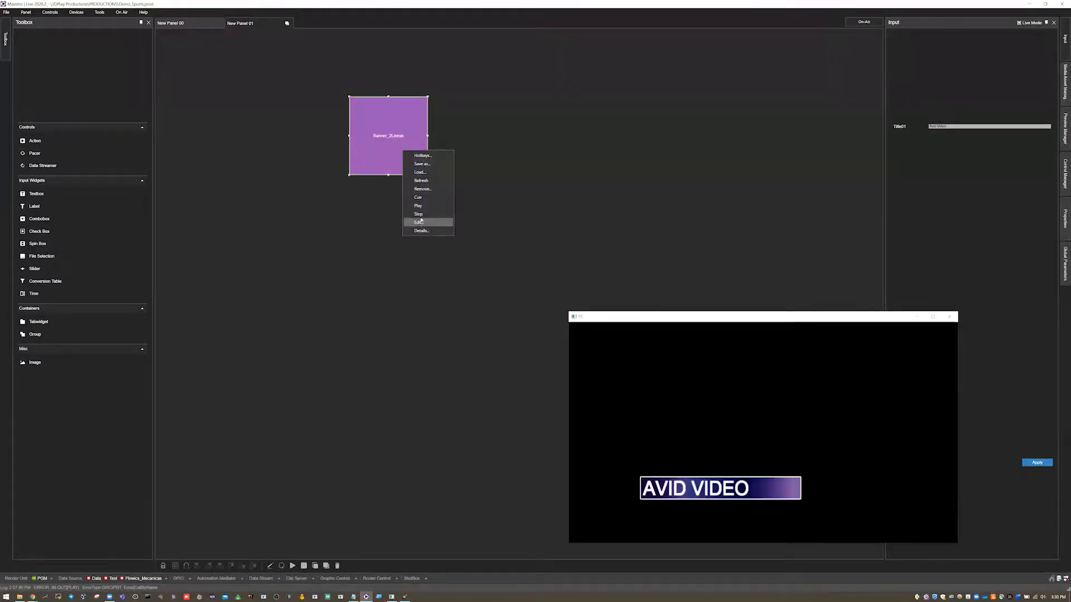
pyautogui.click(420, 215)
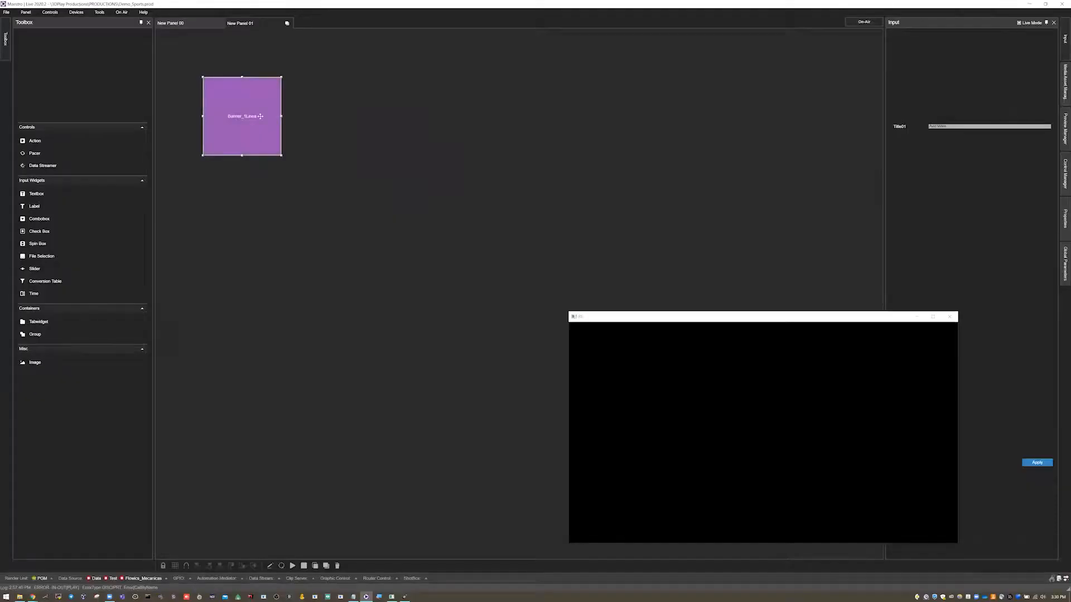
# - Play the Banner_1Linea action, duplicate it on the panel, and place the copy beside the original, level with it
pyautogui.rightClick(259, 111)
pyautogui.click(279, 167)
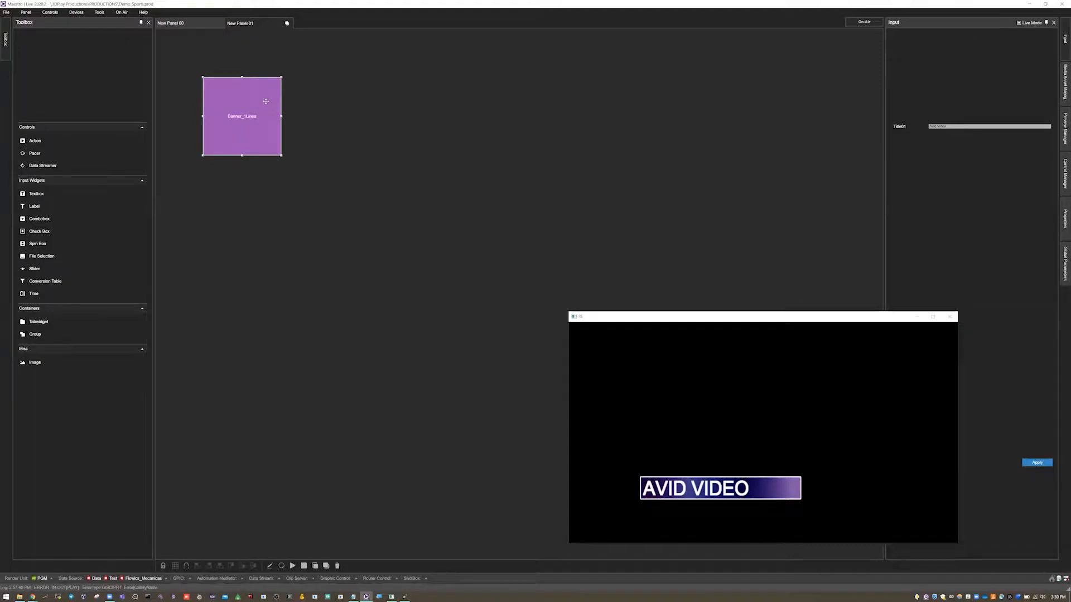
pyautogui.moveTo(225, 95); pyautogui.dragTo(357, 111)
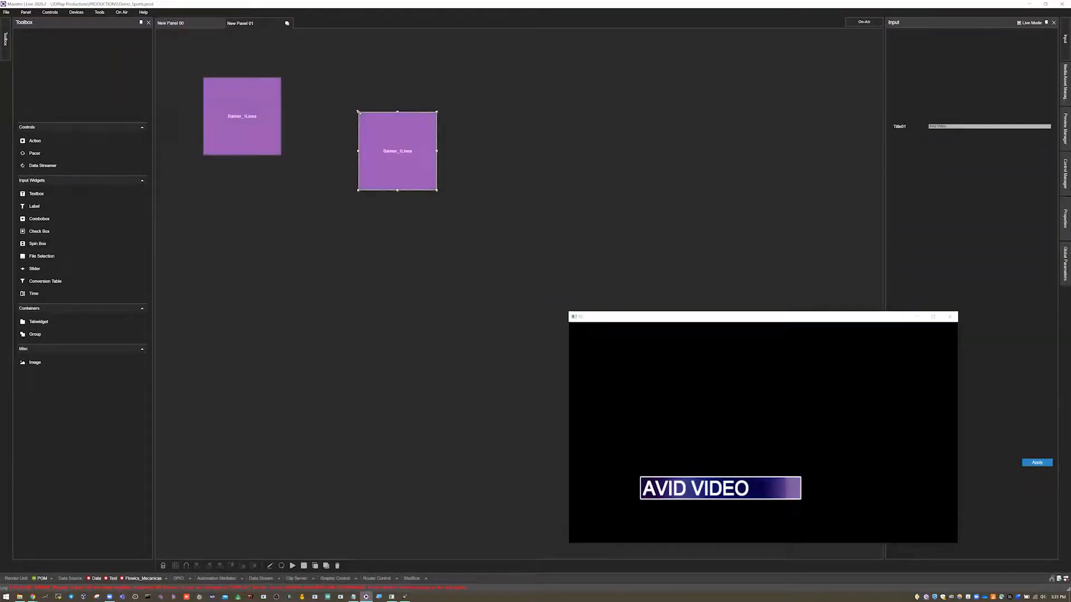
pyautogui.moveTo(412, 143); pyautogui.dragTo(411, 110)
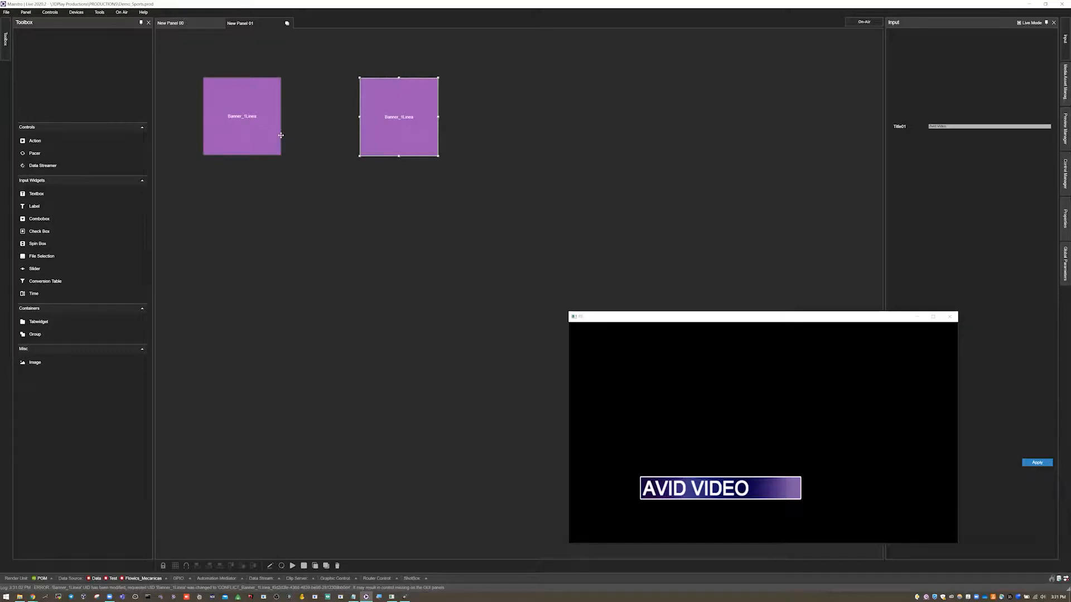
# - Open the duplicated action for editing and rename it Banner_2Lineas
pyautogui.rightClick(405, 117)
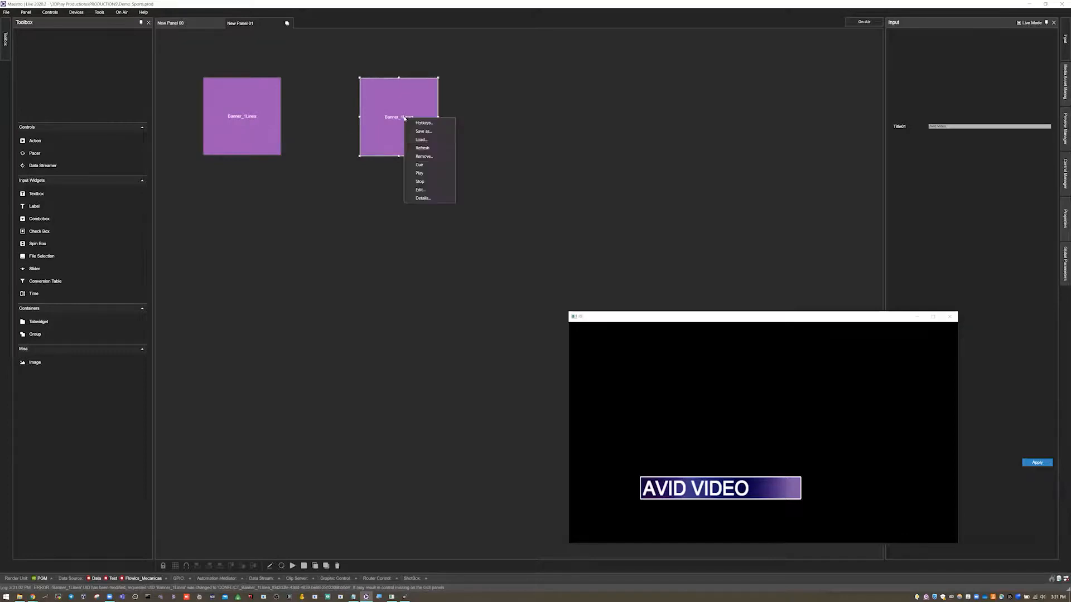
pyautogui.click(420, 190)
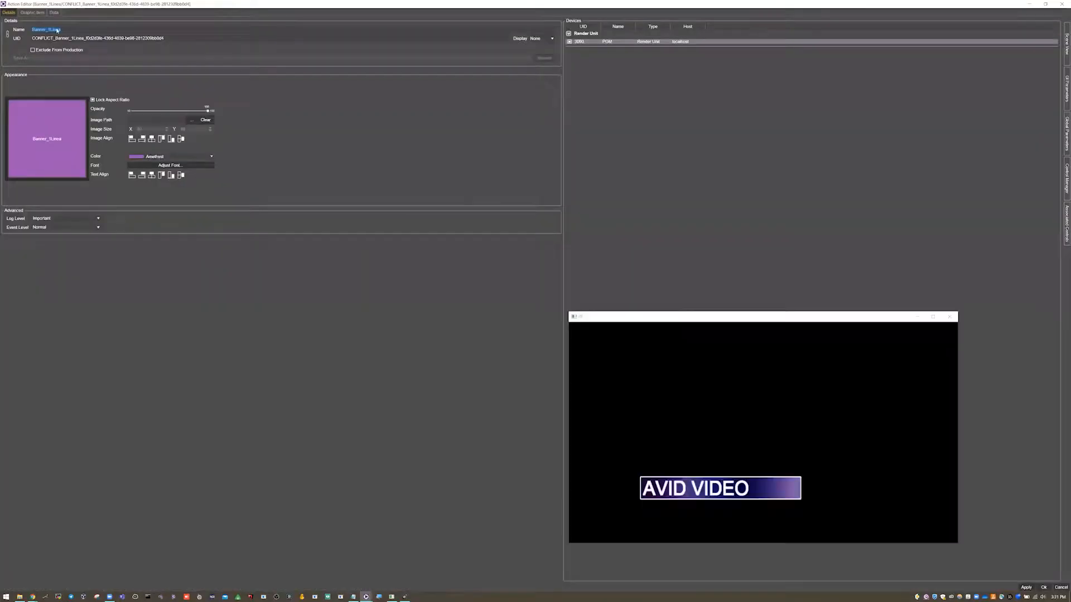
pyautogui.write('s')
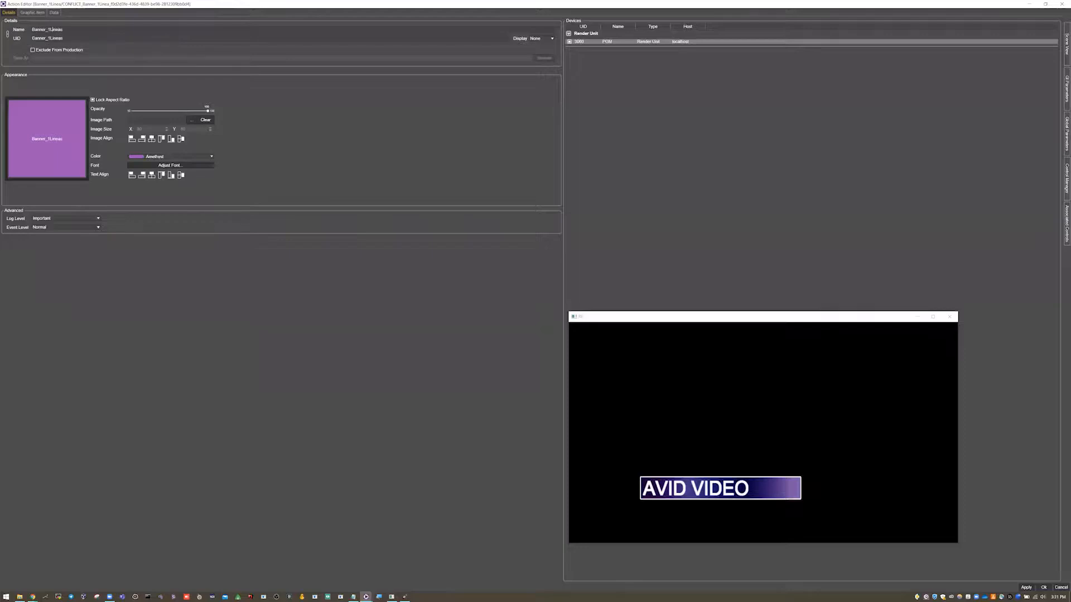
pyautogui.press('BackSpace')
pyautogui.write('2')
# - Add a GI parameter named Text01 of type Text to the action, shown in the inputs window, with a shorter max length
pyautogui.click(29, 12)
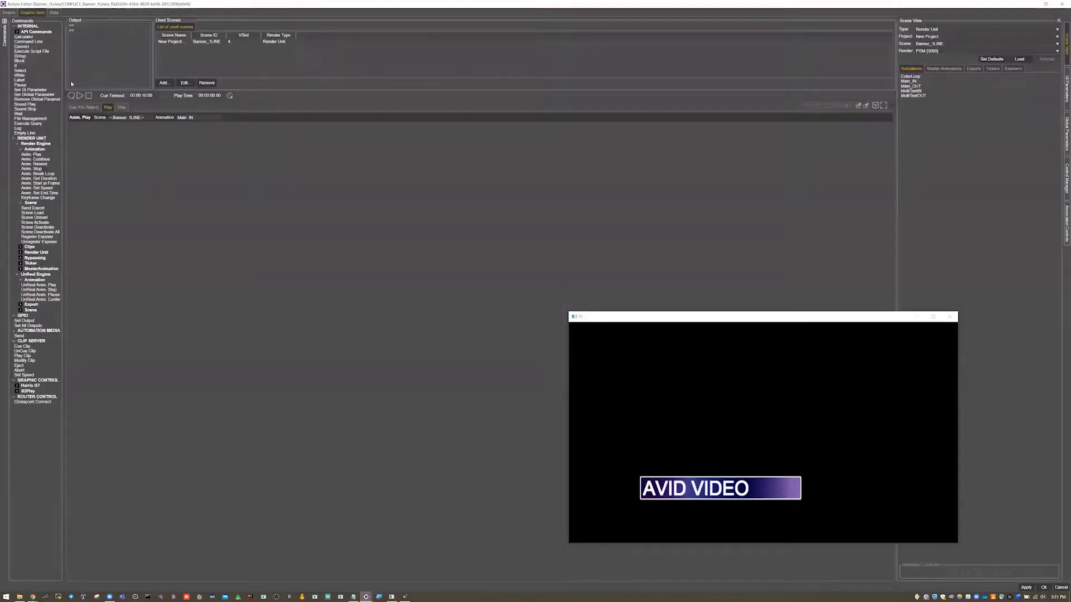
pyautogui.click(84, 107)
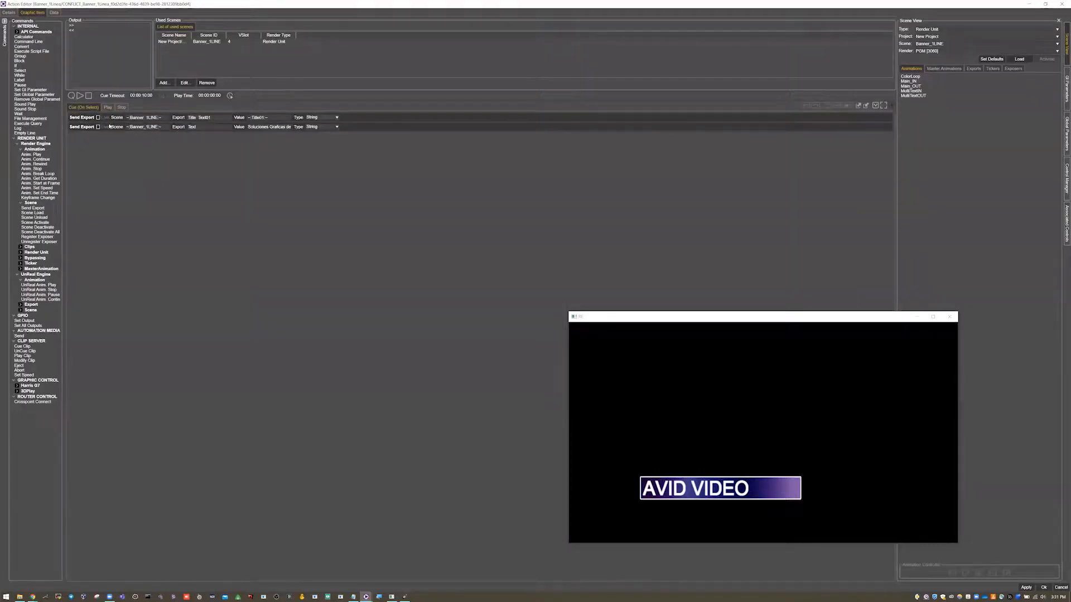
pyautogui.click(76, 120)
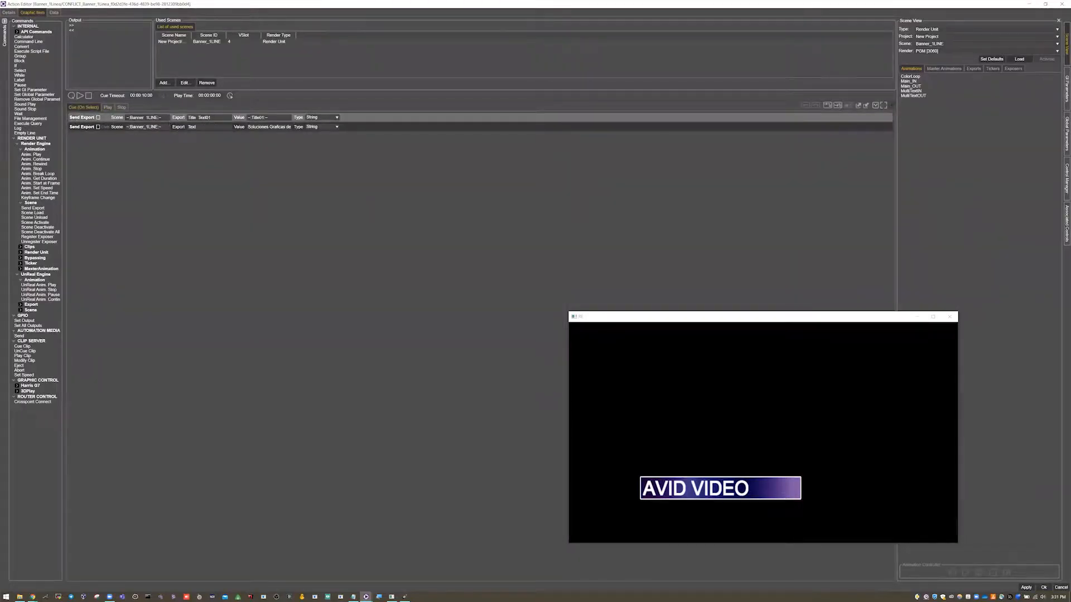
pyautogui.click(1066, 87)
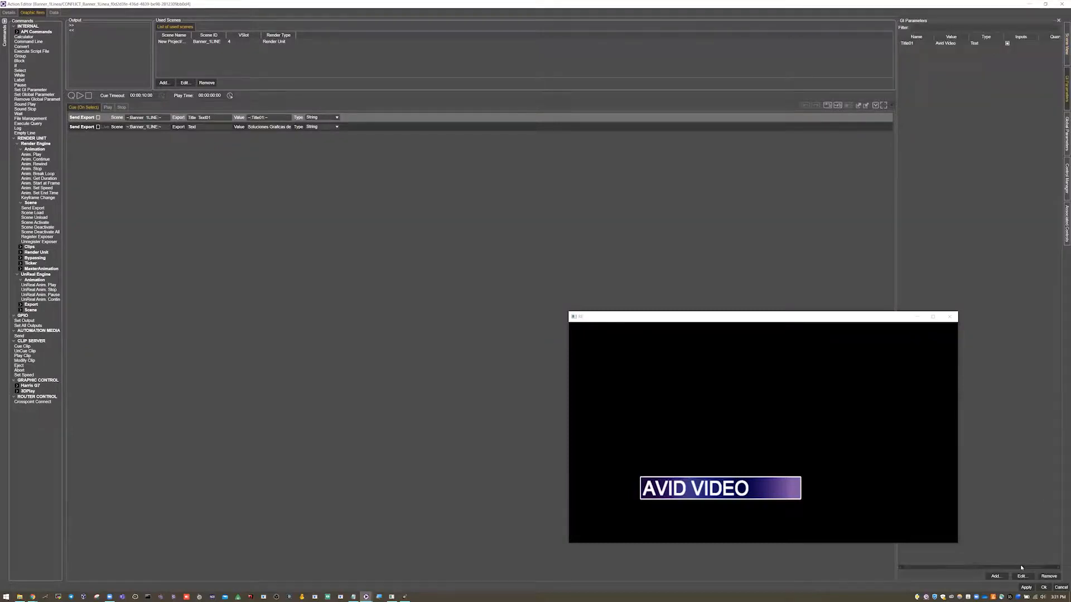
pyautogui.click(996, 577)
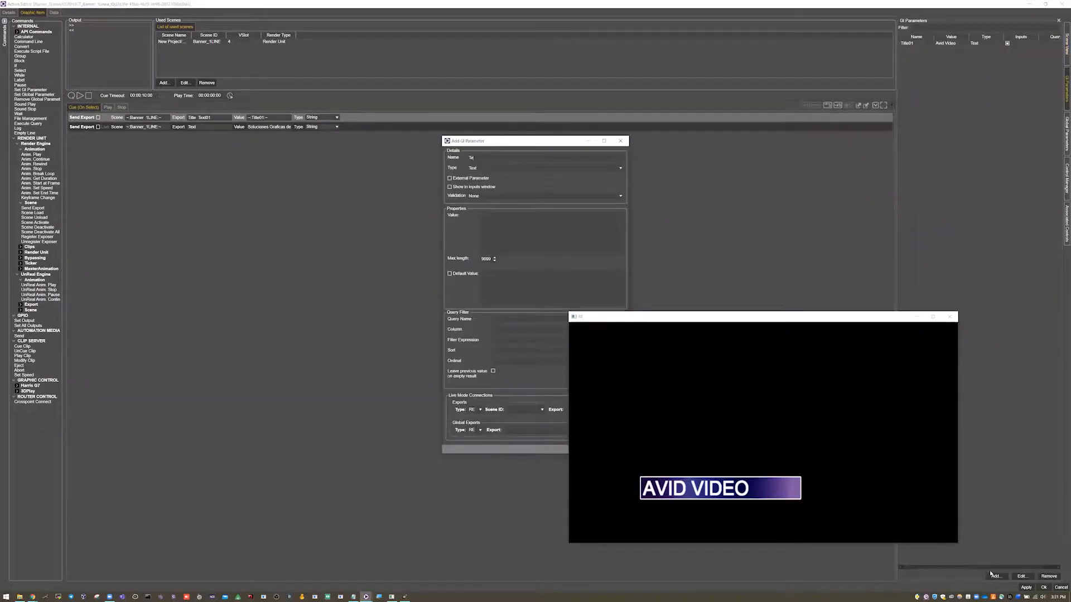
pyautogui.write('01')
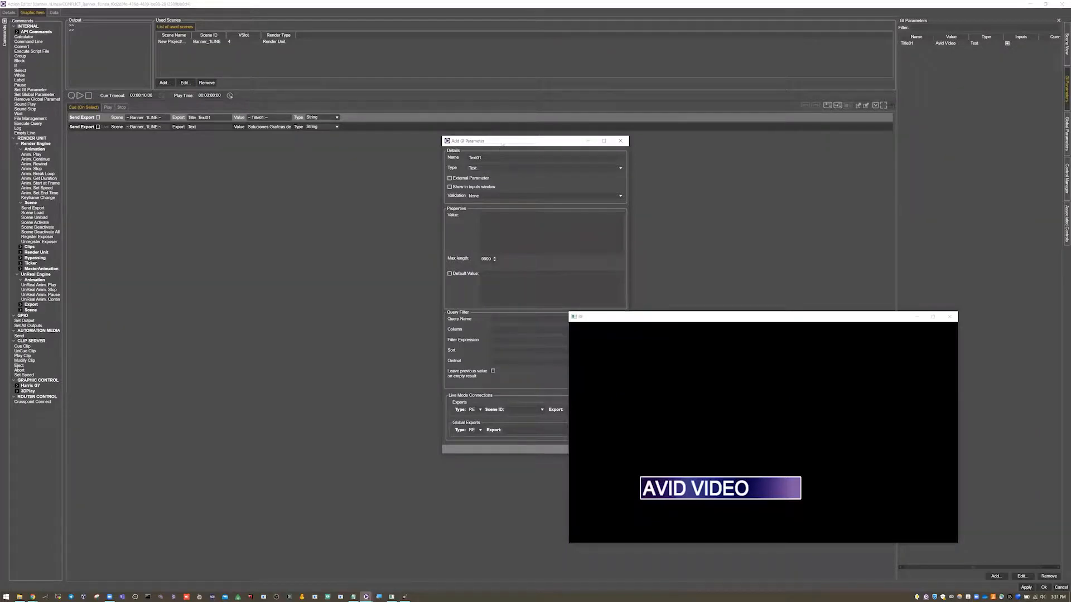
pyautogui.moveTo(500, 141); pyautogui.dragTo(339, 93)
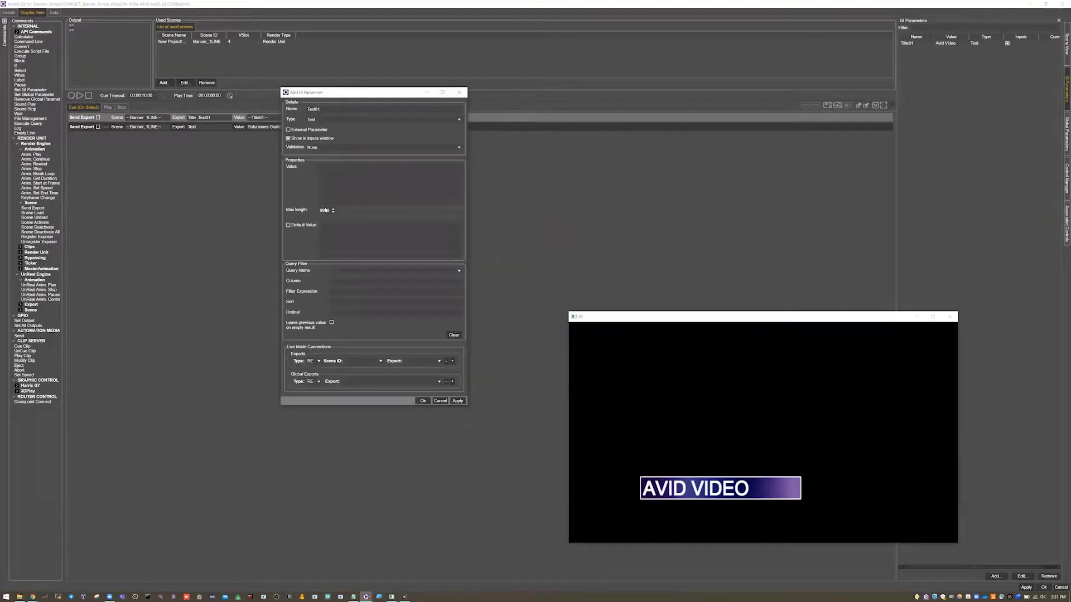
pyautogui.write('6')
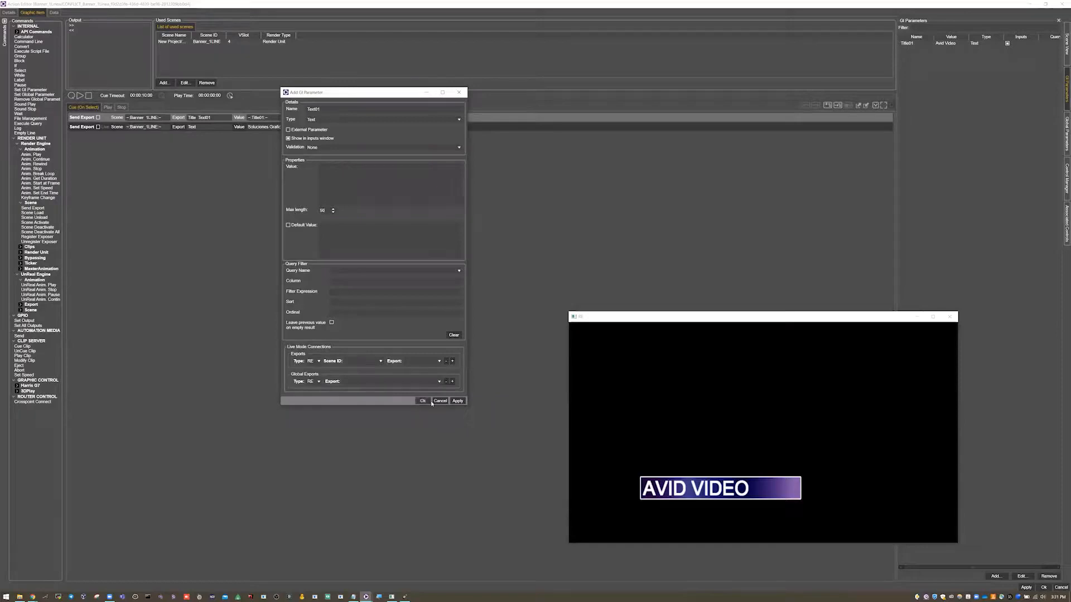
pyautogui.click(429, 401)
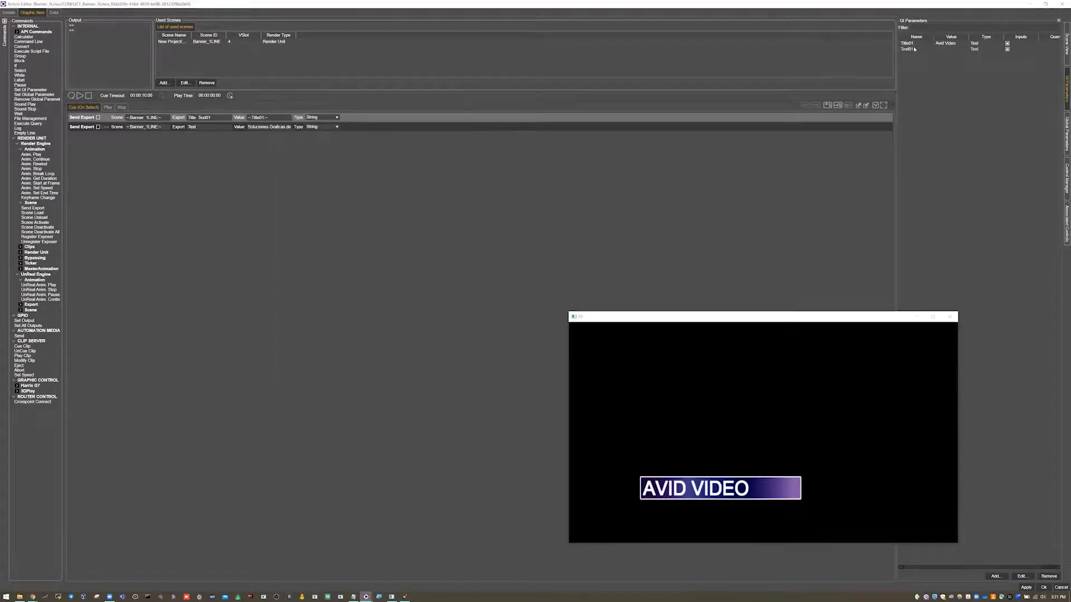
# - Replace the value of the Text export in the Cue commands with the GI parameter Text01
pyautogui.click(259, 126)
pyautogui.press('BackSpace')
pyautogui.moveTo(908, 49); pyautogui.dragTo(268, 128)
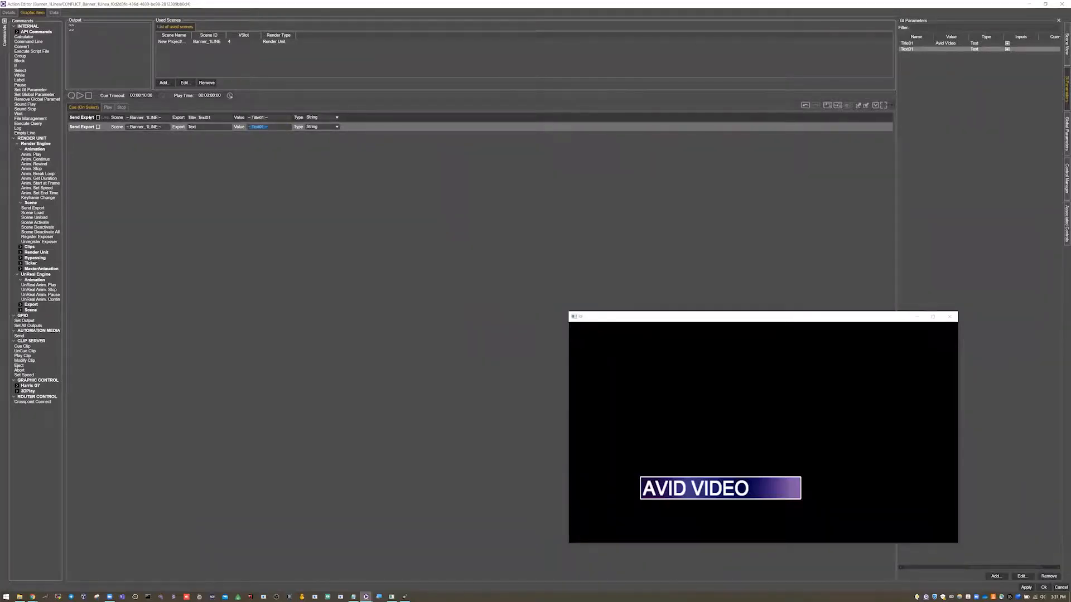
# - Extend the Play commands after Main_IN with a Pause named Pausa, followed by the MultiTextIN animation of Banner_1LINE
pyautogui.click(107, 108)
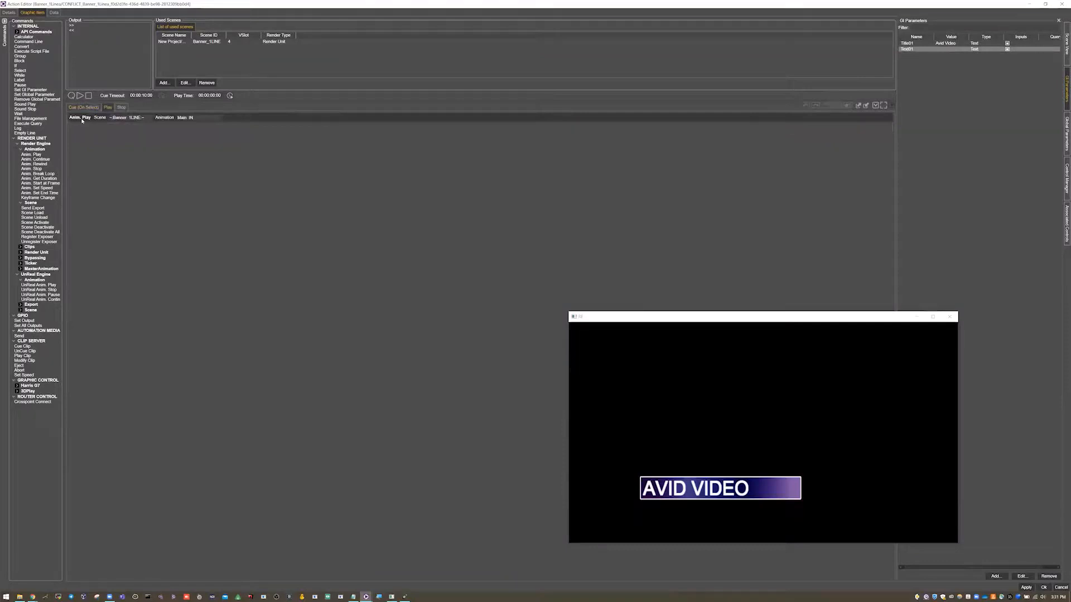
pyautogui.click(131, 121)
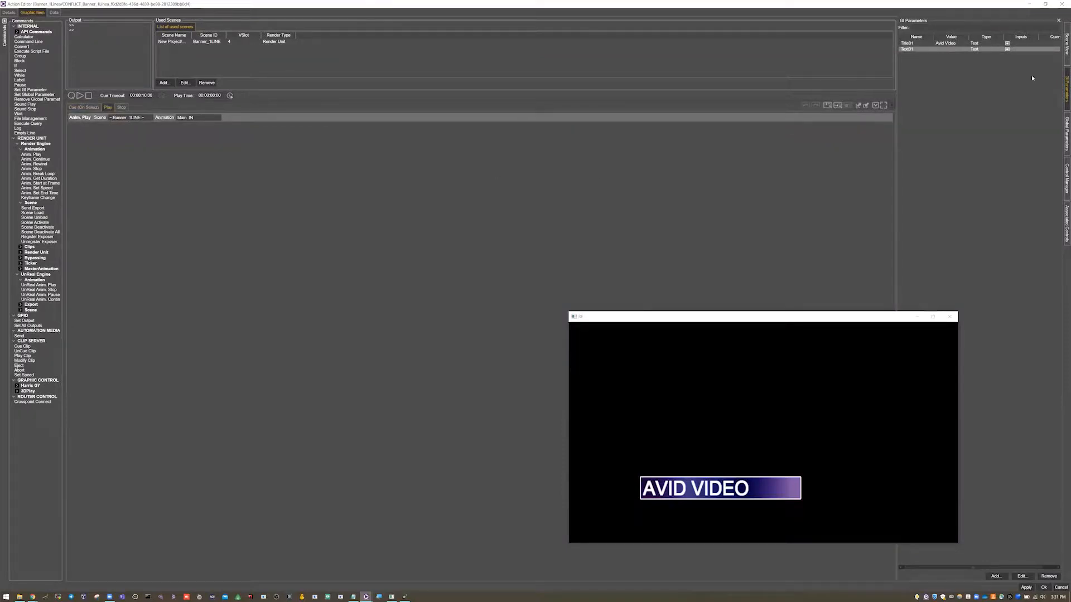
pyautogui.click(1065, 50)
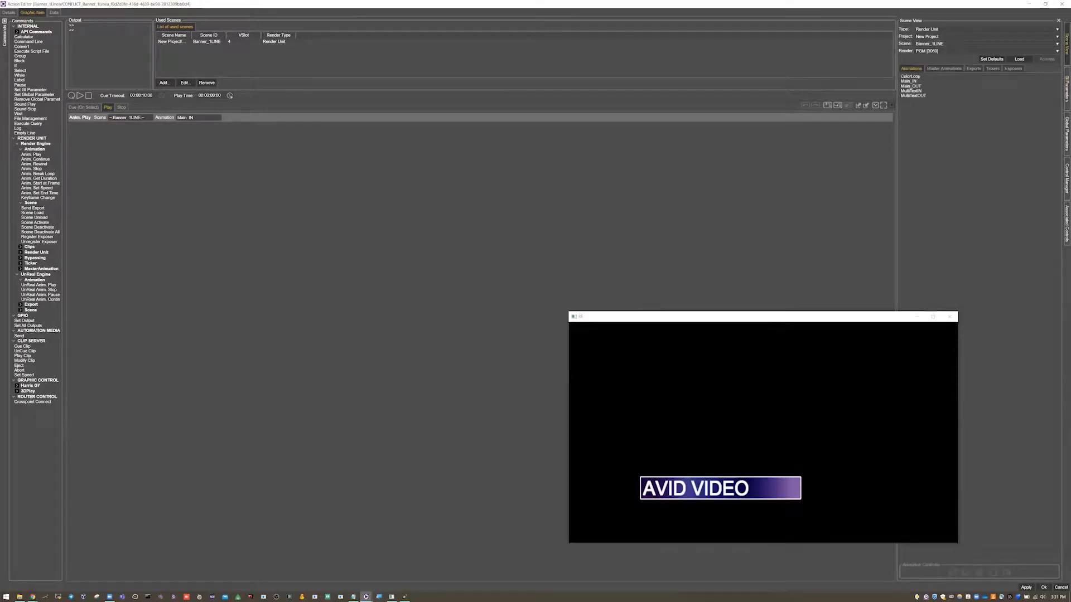
pyautogui.moveTo(23, 85); pyautogui.dragTo(83, 130)
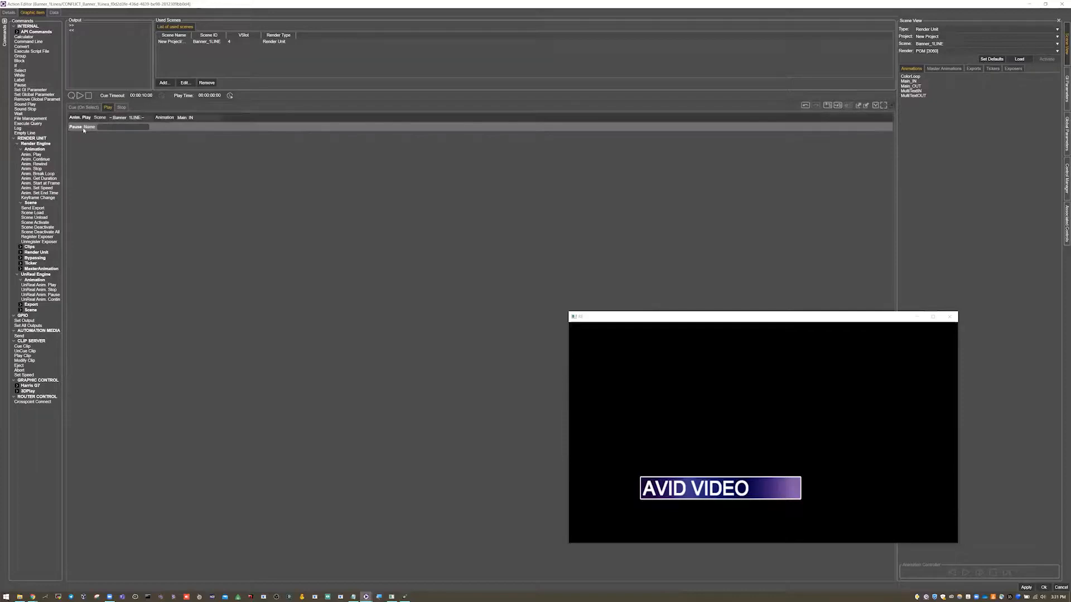
pyautogui.write('Pausa')
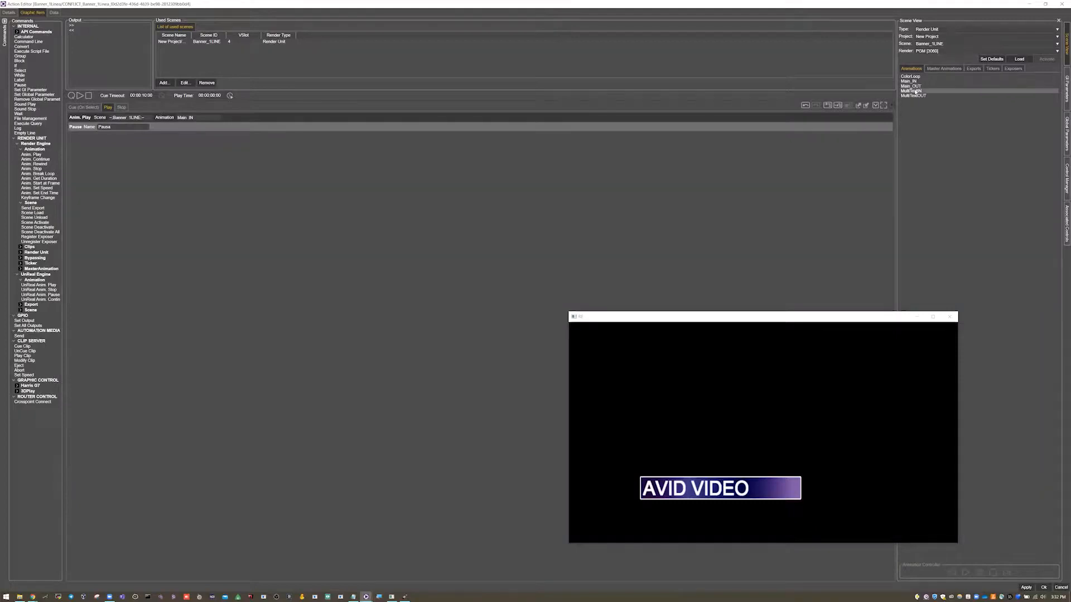
pyautogui.moveTo(913, 93); pyautogui.dragTo(169, 147)
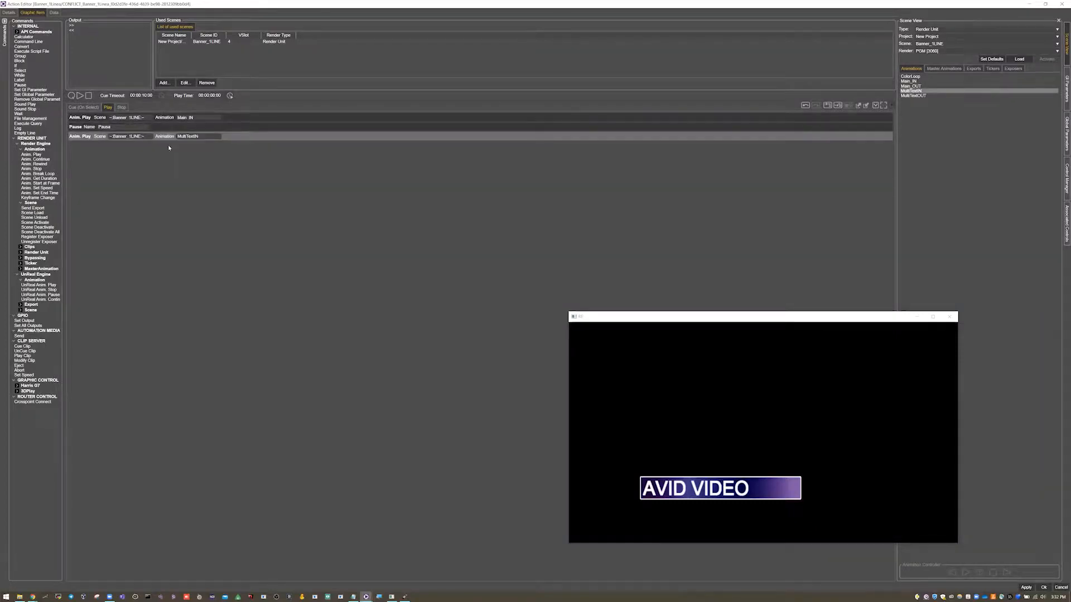
# - Review the two Cue exports with their GI parameter values, and the Main_IN, Pausa and MultiTextIN order in the Play commands
pyautogui.click(84, 107)
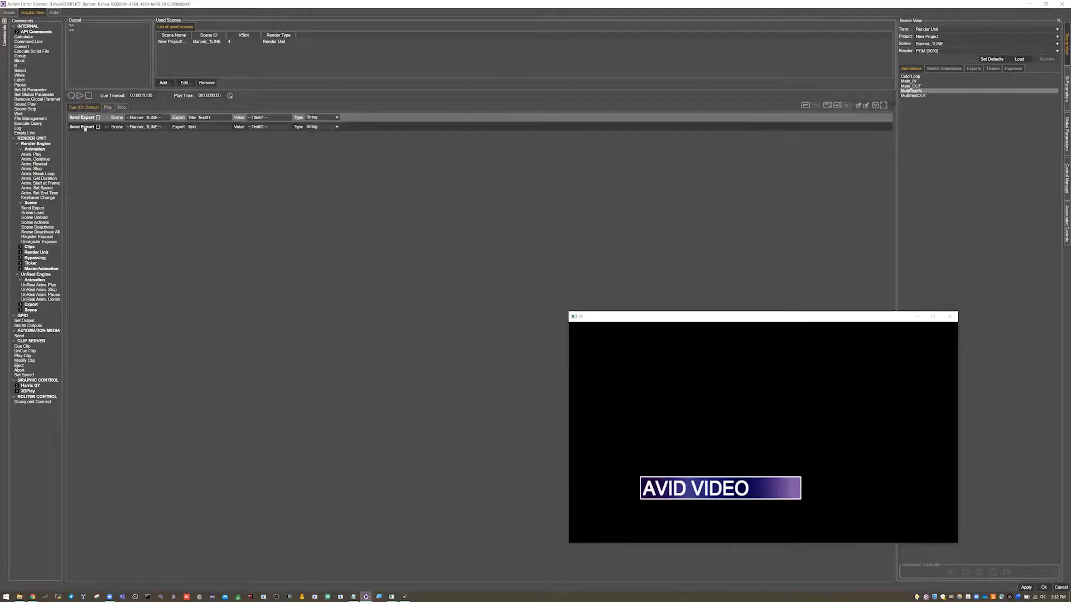
pyautogui.click(85, 127)
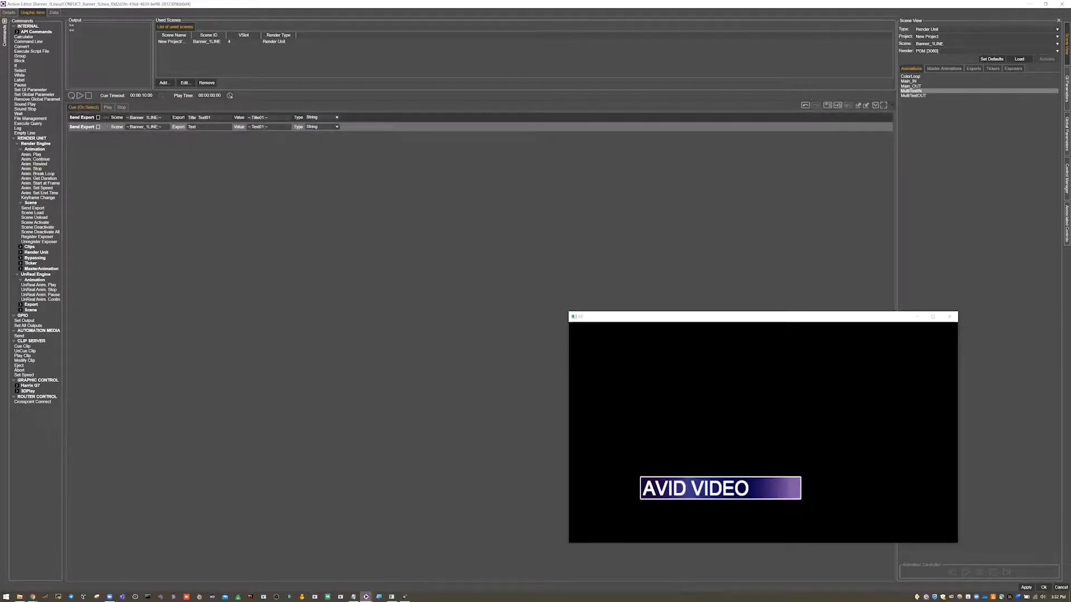
pyautogui.click(267, 119)
pyautogui.click(267, 127)
pyautogui.click(1065, 92)
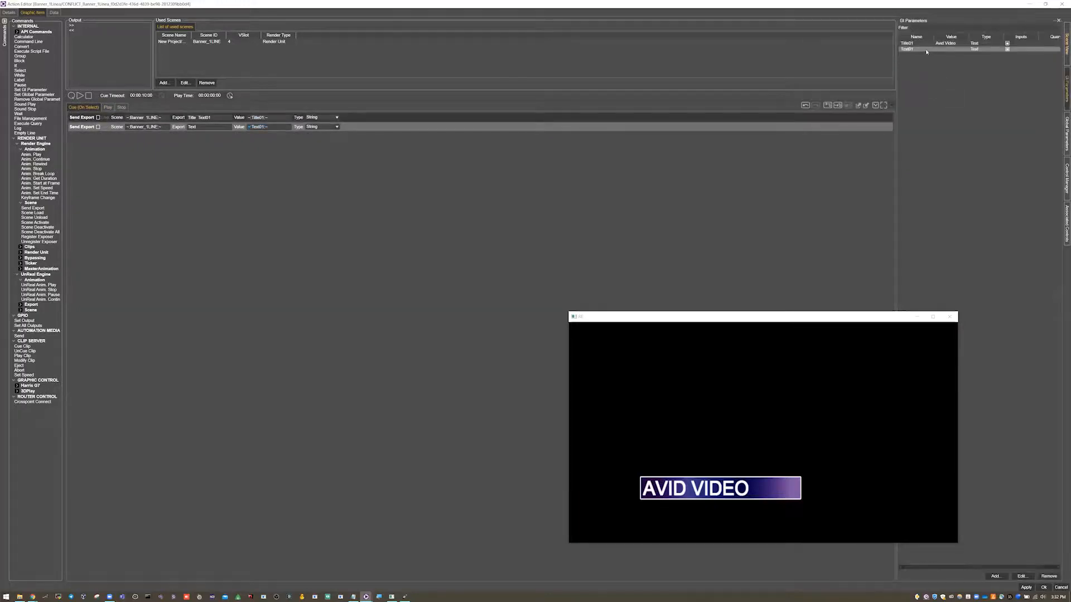
pyautogui.click(920, 51)
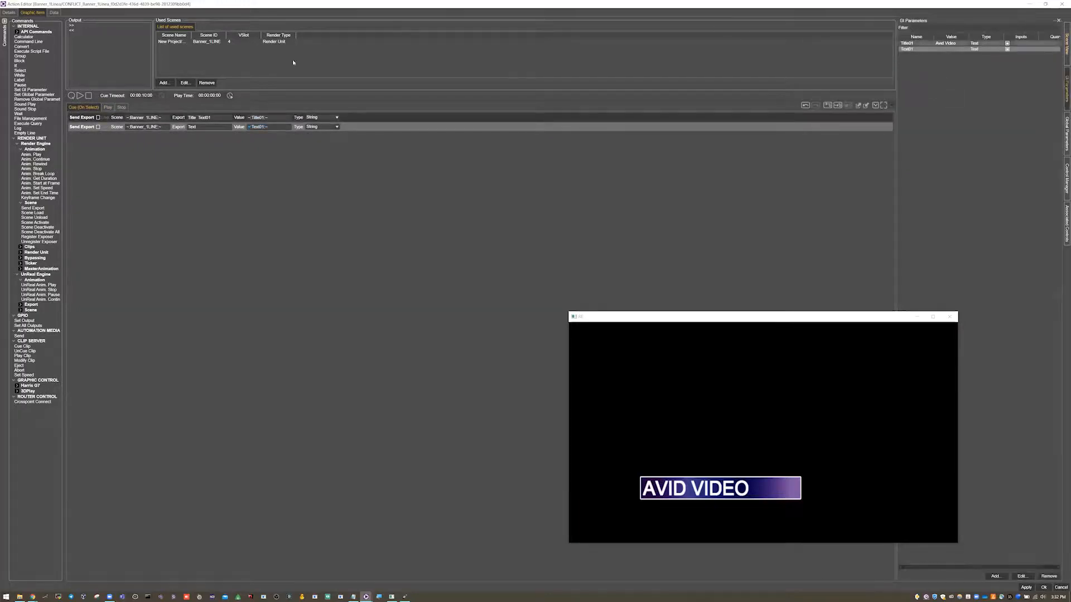
pyautogui.click(108, 107)
pyautogui.click(79, 118)
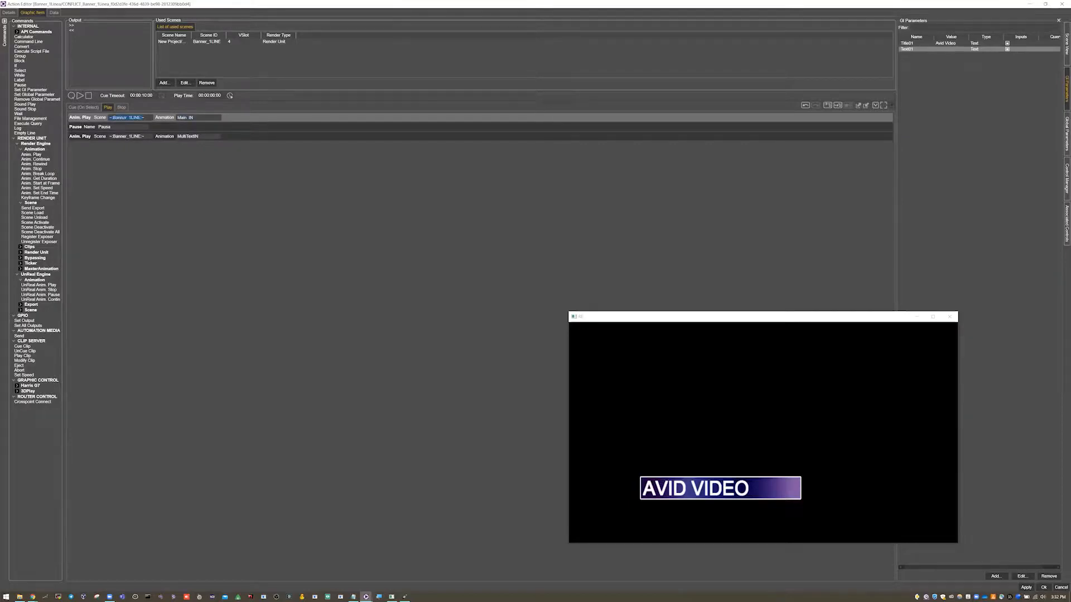
pyautogui.click(88, 127)
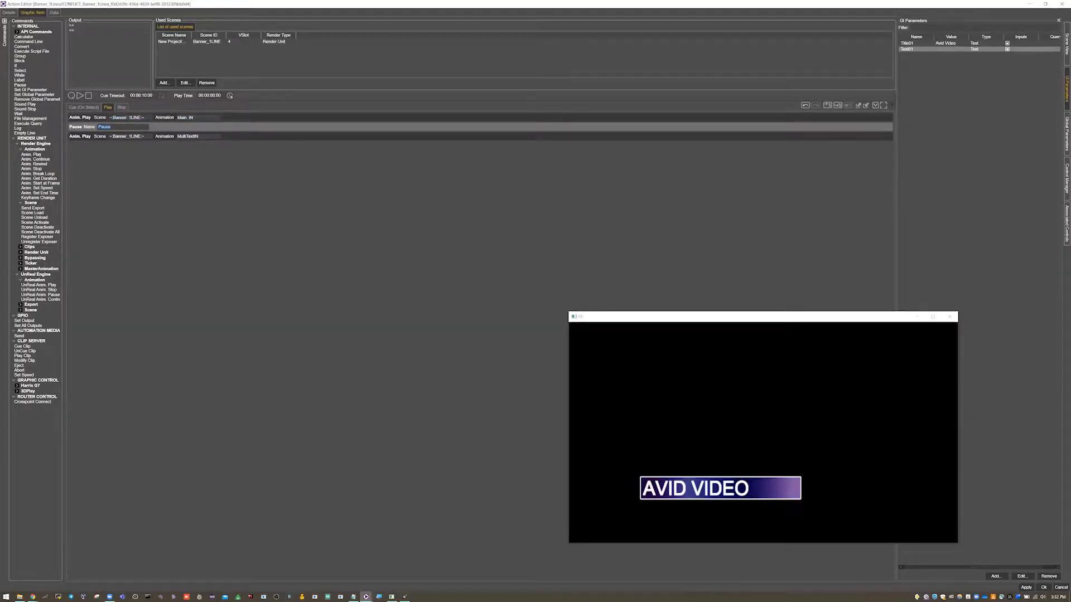
pyautogui.click(169, 137)
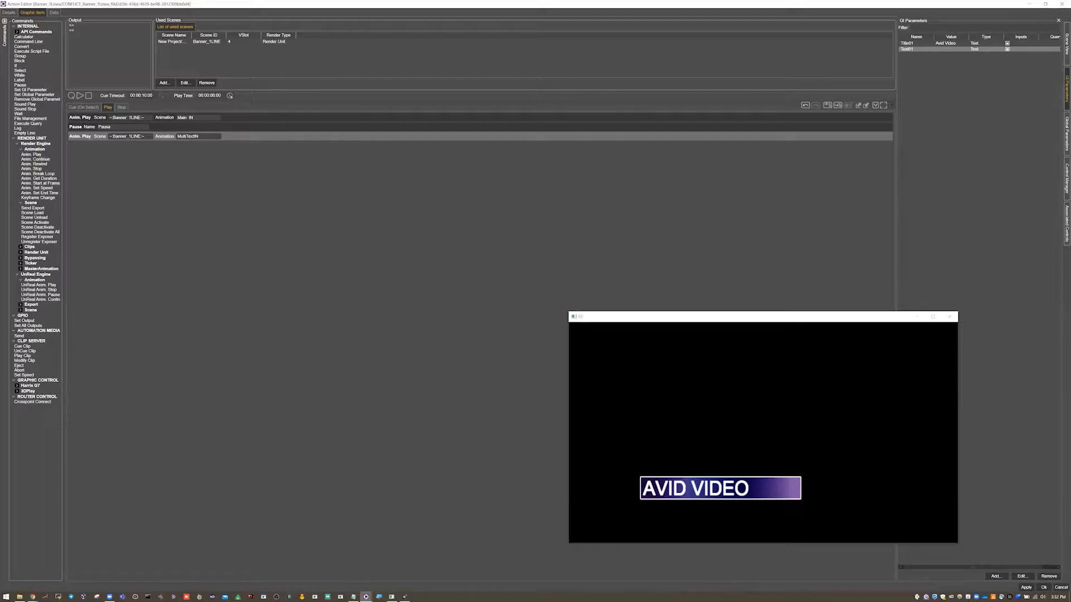
# - Insert the MultiTextOUT animation before Main_OUT in the Stop commands, with a Wait of 1000 milliseconds between them
pyautogui.click(122, 107)
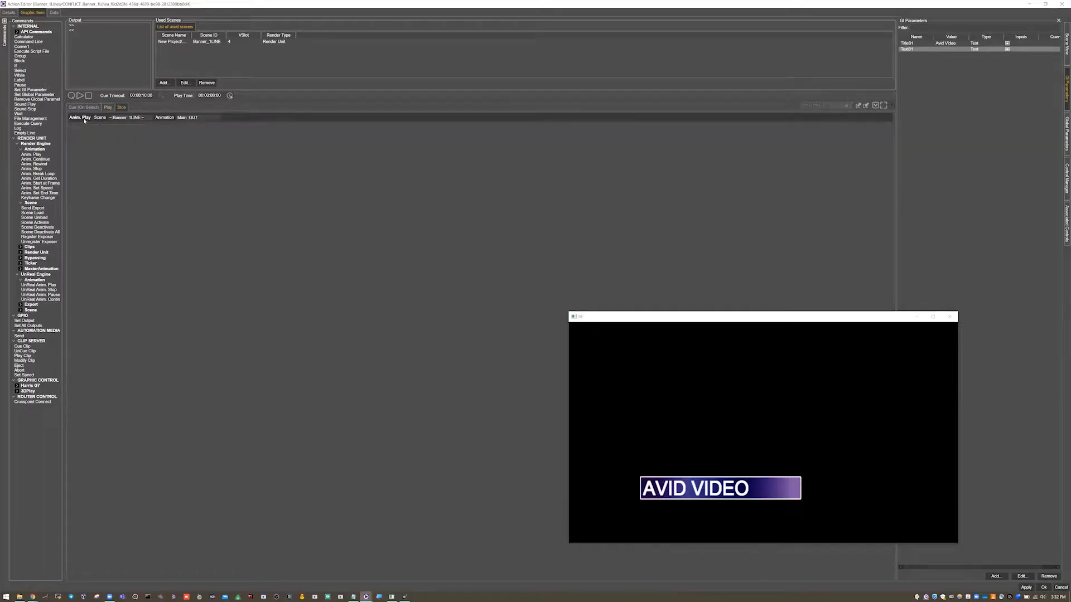
pyautogui.click(1067, 44)
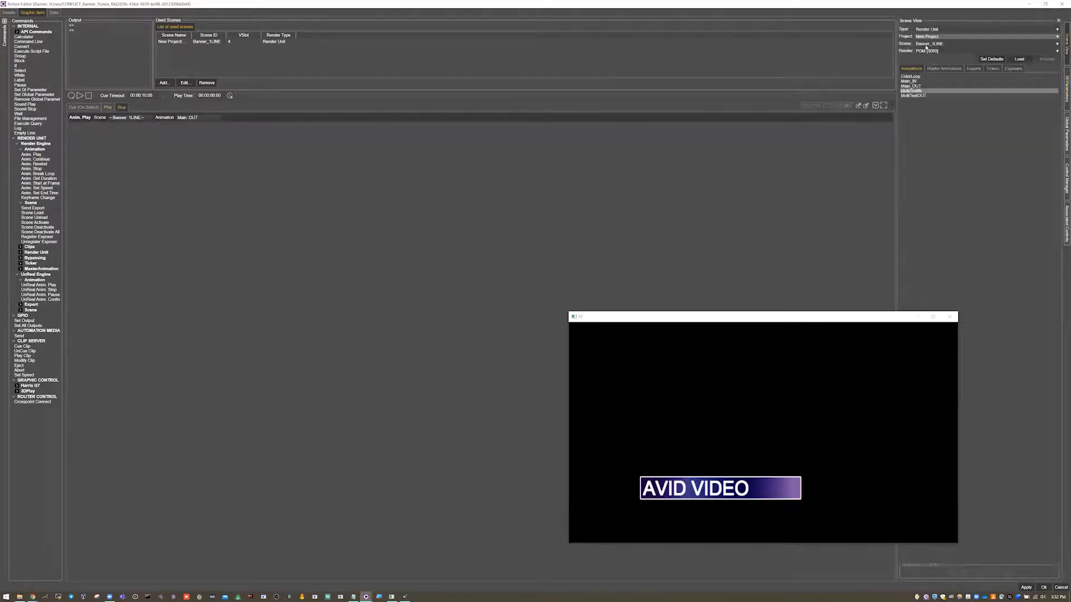
pyautogui.moveTo(915, 96); pyautogui.dragTo(120, 113)
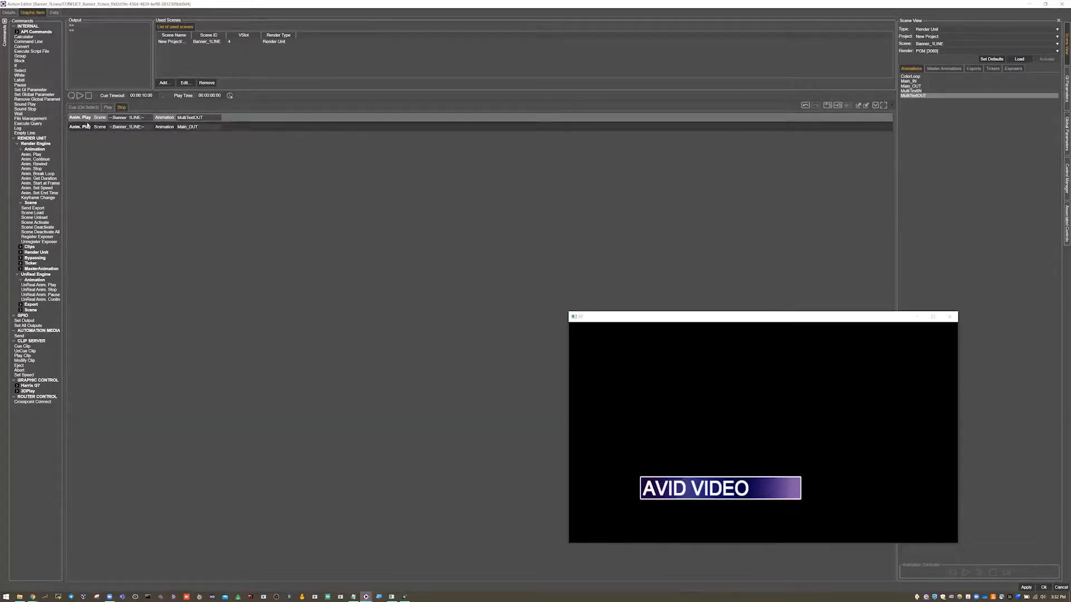
pyautogui.moveTo(88, 126); pyautogui.dragTo(88, 127)
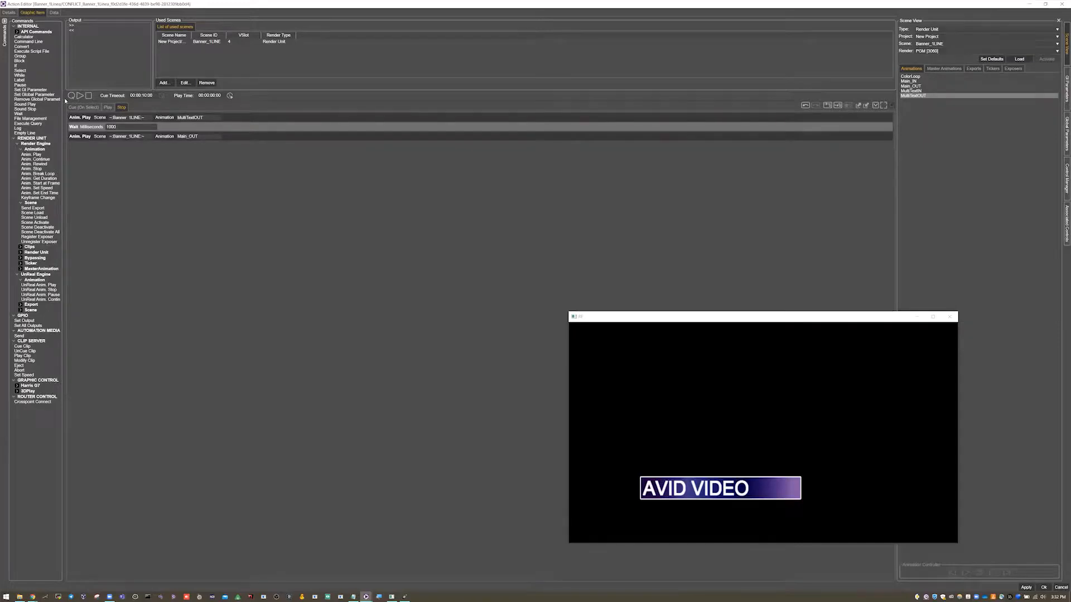
# - Check the complete action by going through its Cue, Play and Stop command lists
pyautogui.click(80, 106)
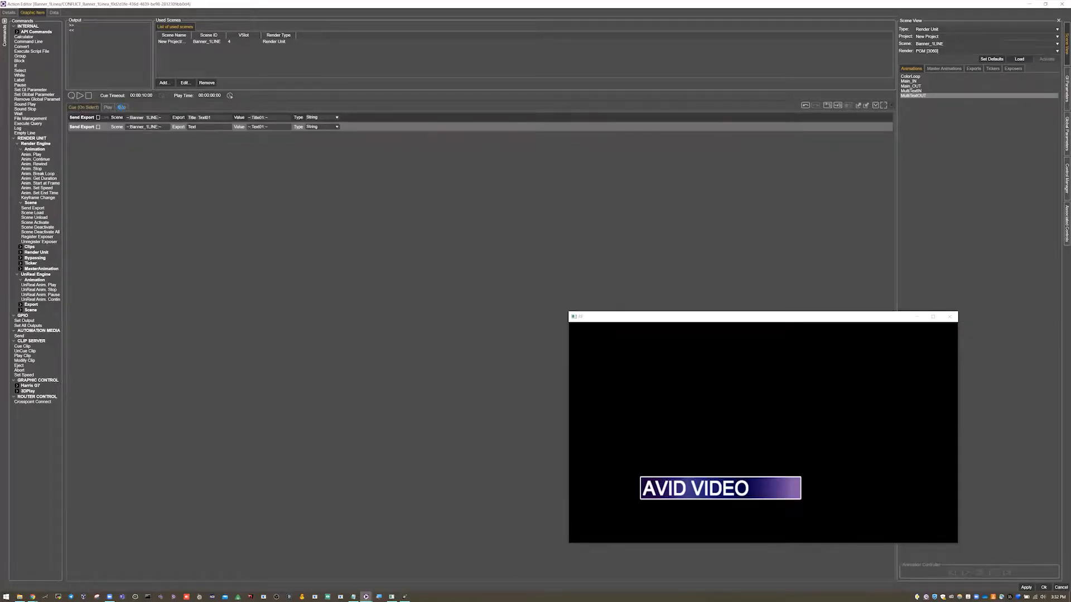
pyautogui.click(121, 107)
pyautogui.click(82, 139)
pyautogui.click(108, 108)
pyautogui.click(82, 108)
pyautogui.click(107, 109)
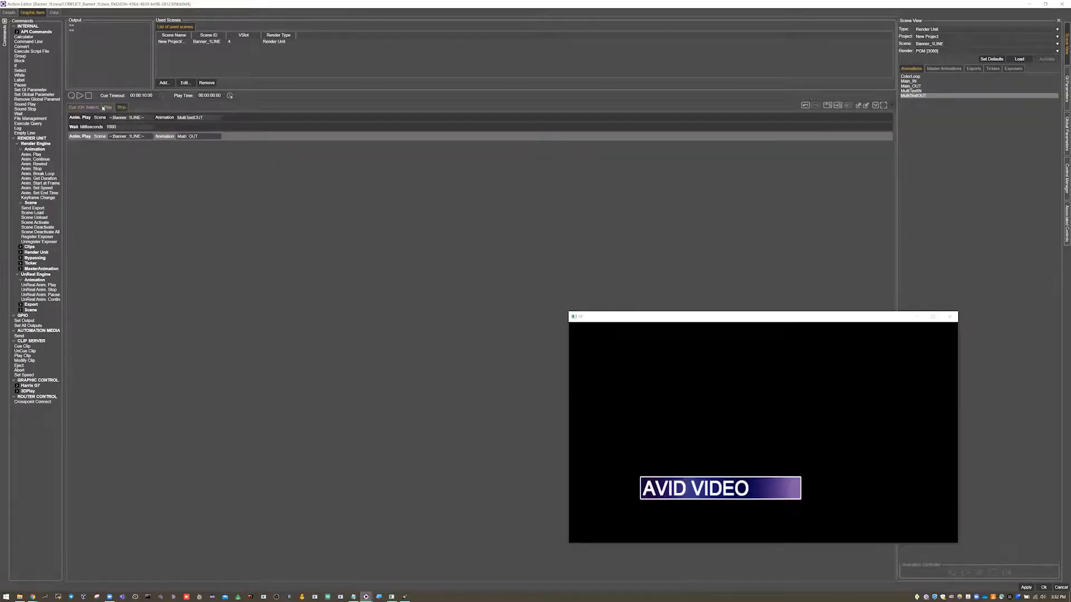
pyautogui.click(98, 108)
pyautogui.click(108, 108)
pyautogui.click(120, 108)
pyautogui.click(91, 107)
pyautogui.click(109, 108)
pyautogui.click(120, 108)
pyautogui.click(91, 107)
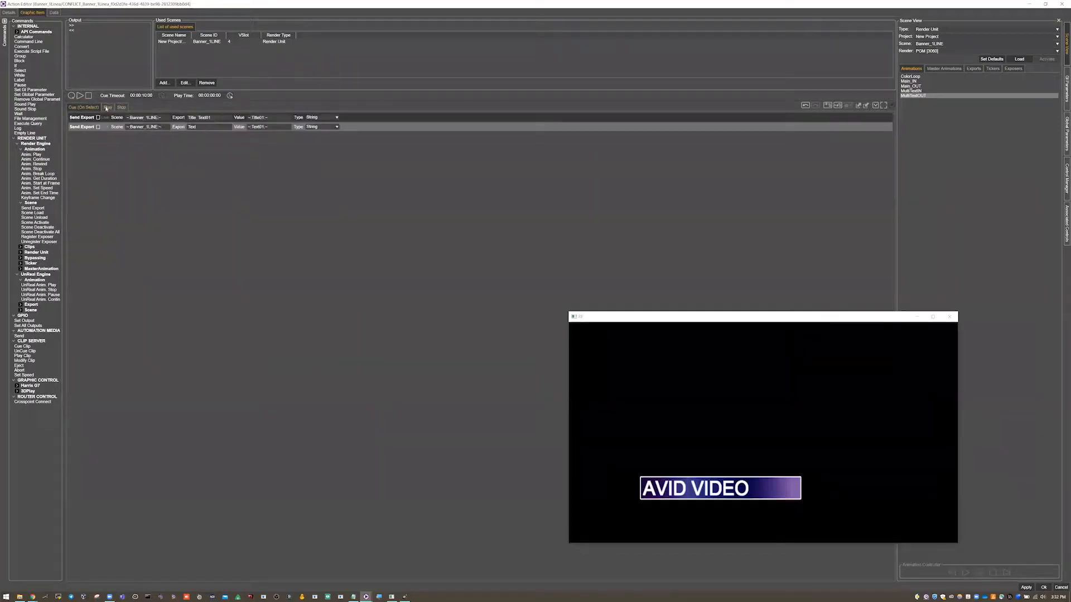
# - Save the two-line banner action after checking its Play and Stop commands, and stop the Banner_1Linea graphic
pyautogui.click(106, 108)
pyautogui.click(121, 108)
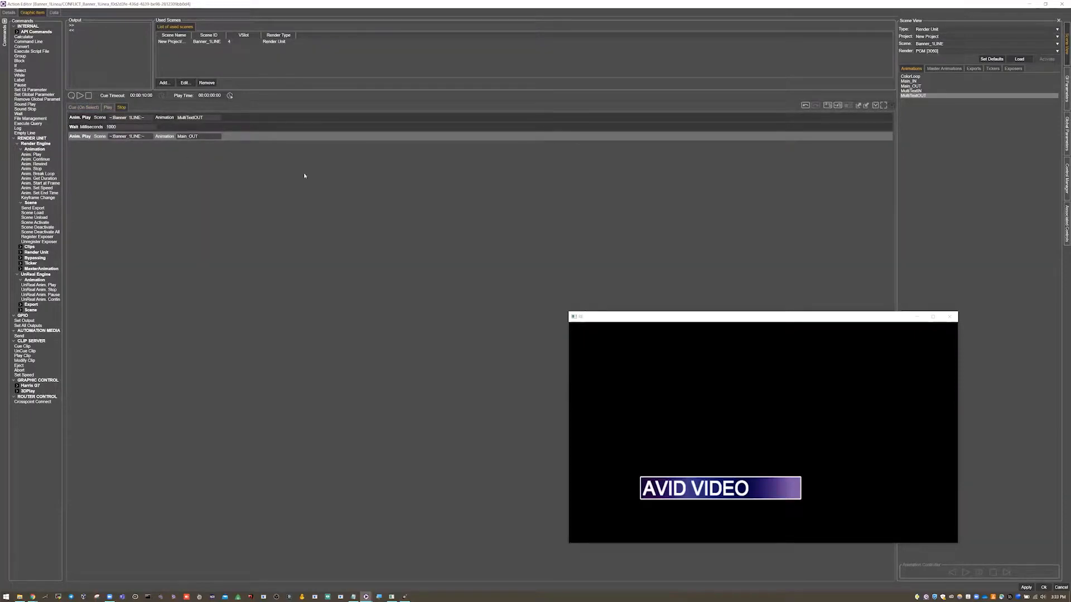
pyautogui.click(1044, 588)
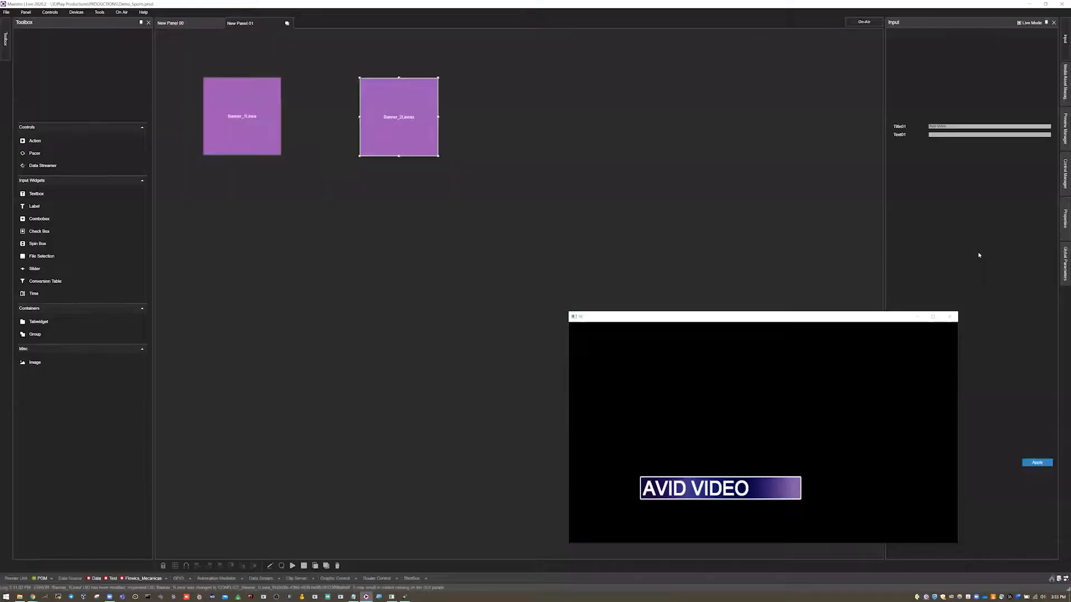
pyautogui.rightClick(237, 123)
pyautogui.click(263, 190)
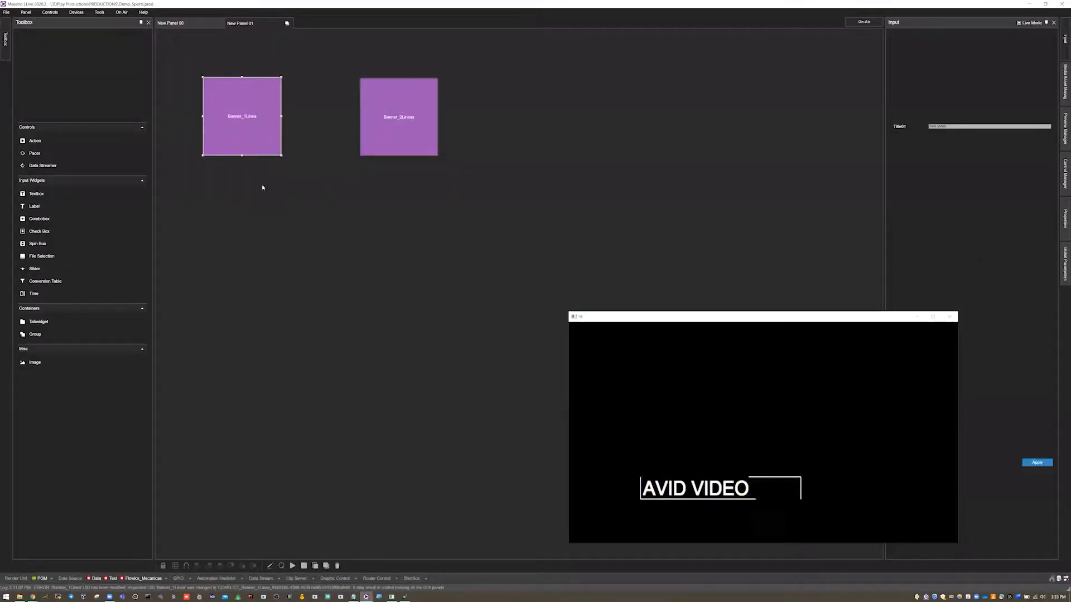
# - Fill in the Banner_2Lineas inputs with Title01 "Avid Gfx" and Text01 "Bienvenidos al Webinar de Live"
pyautogui.click(393, 114)
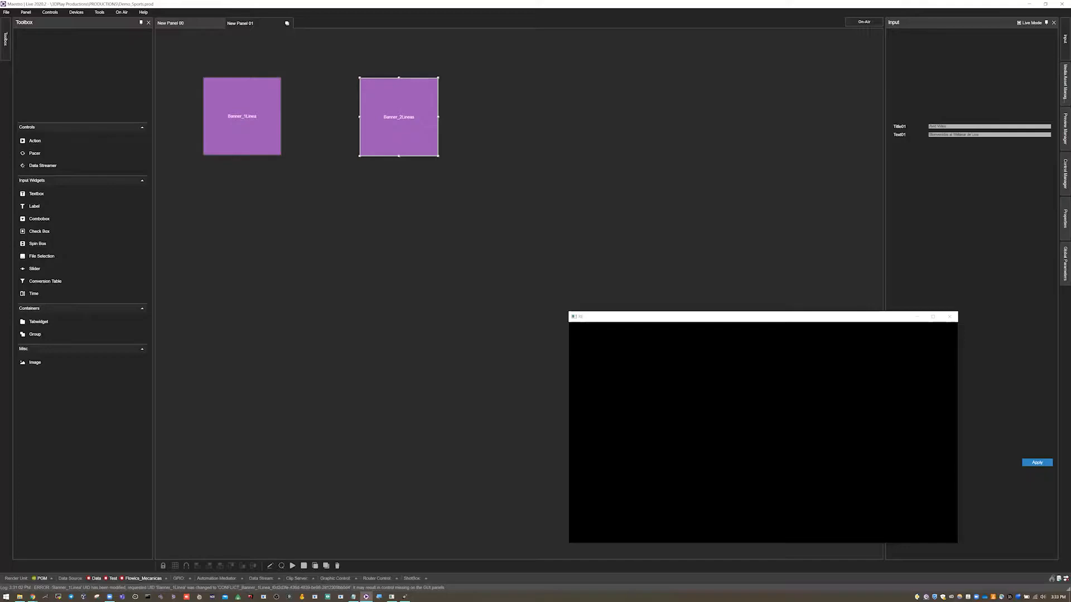
pyautogui.click(938, 127)
pyautogui.press('BackSpace')
pyautogui.press('BackSpace')
pyautogui.press('BackSpace')
pyautogui.press('BackSpace')
pyautogui.write('Live')
# - Test Banner_2Lineas by cueing it, playing the title and the second text in turn, and stopping it
pyautogui.rightClick(412, 108)
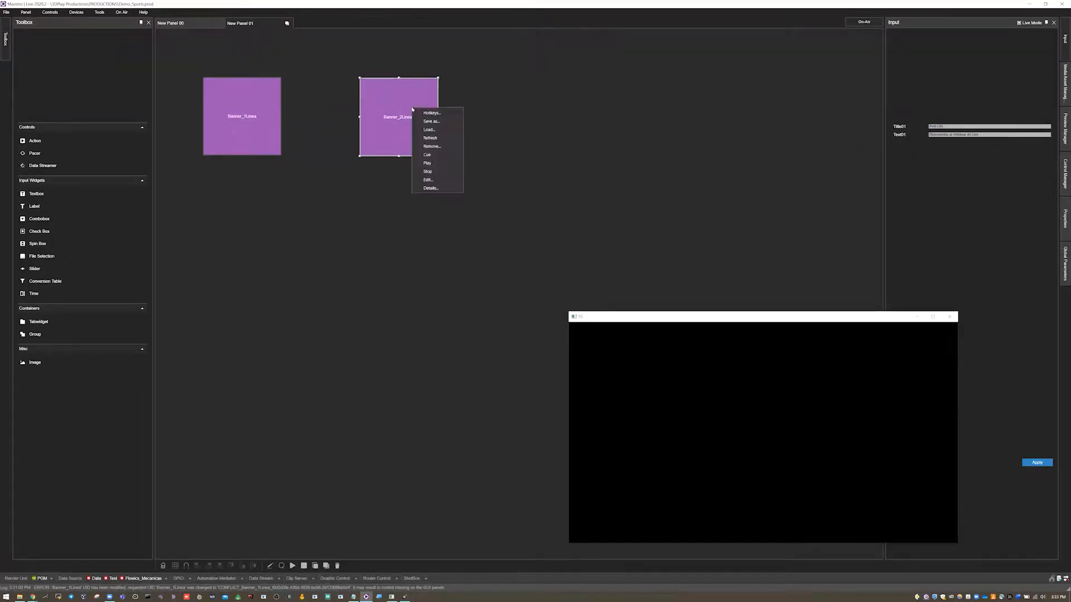
pyautogui.click(426, 154)
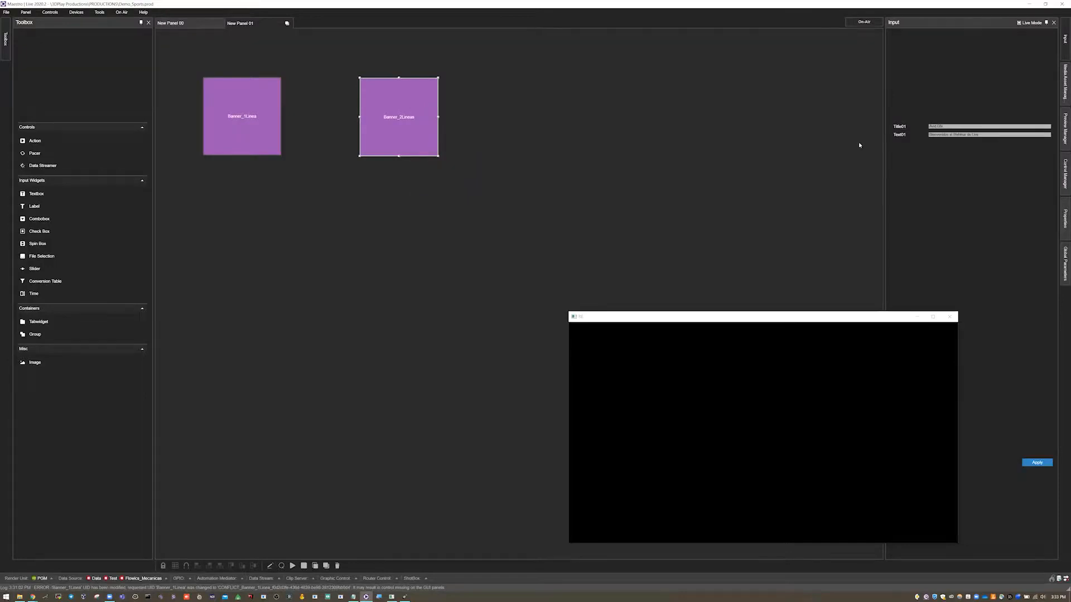
pyautogui.rightClick(394, 108)
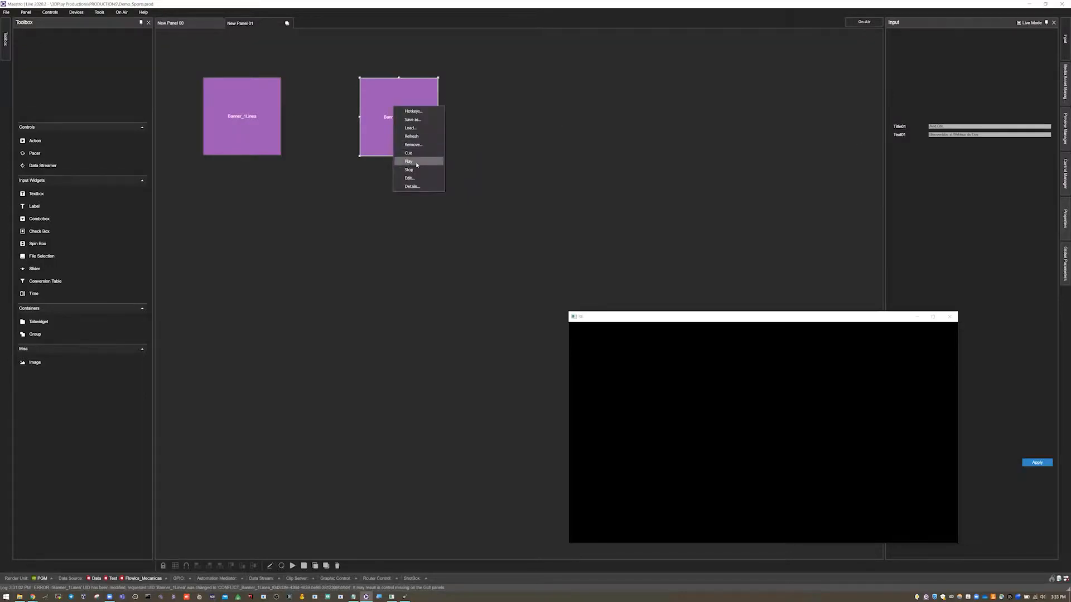
pyautogui.click(417, 162)
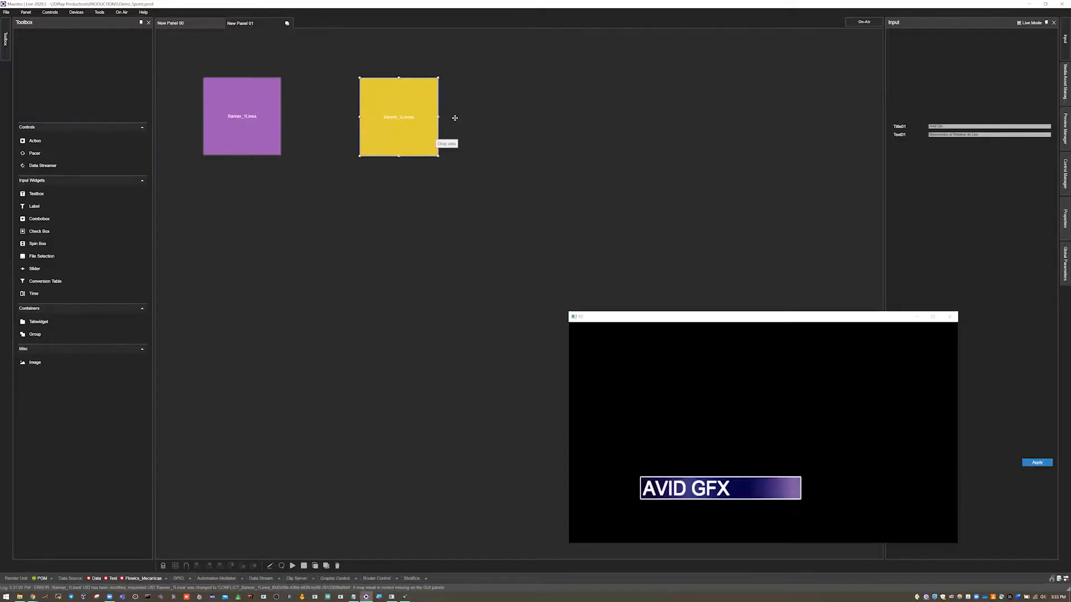
pyautogui.rightClick(412, 126)
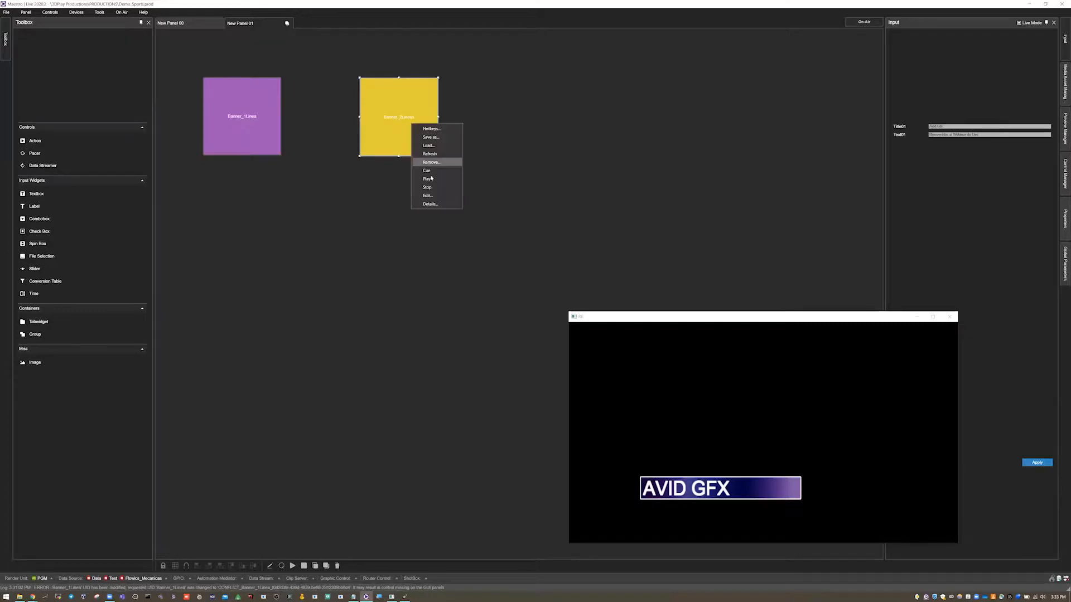
pyautogui.click(431, 179)
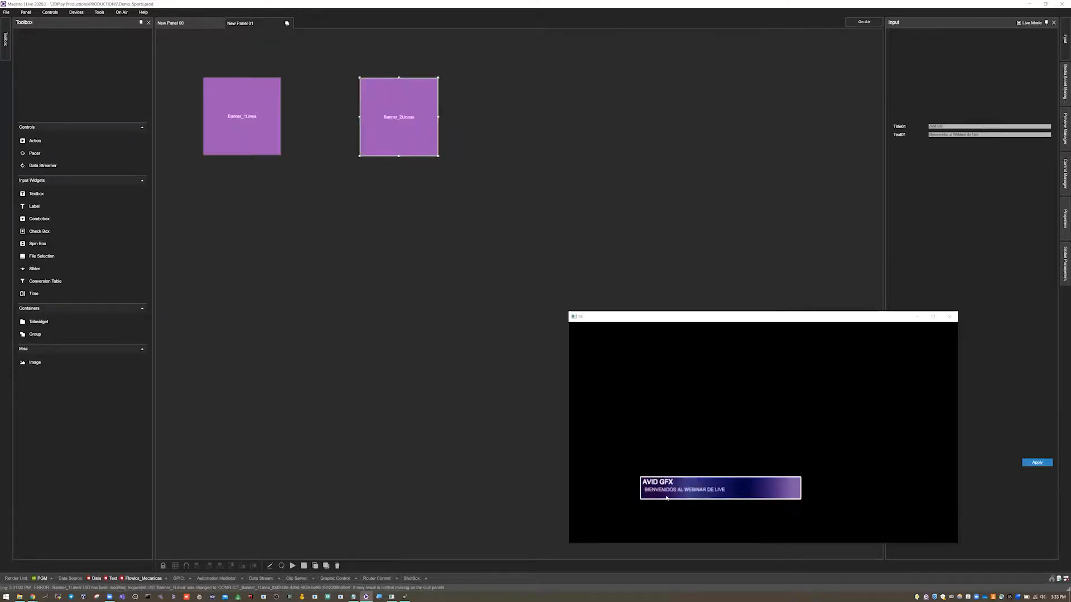
pyautogui.rightClick(402, 123)
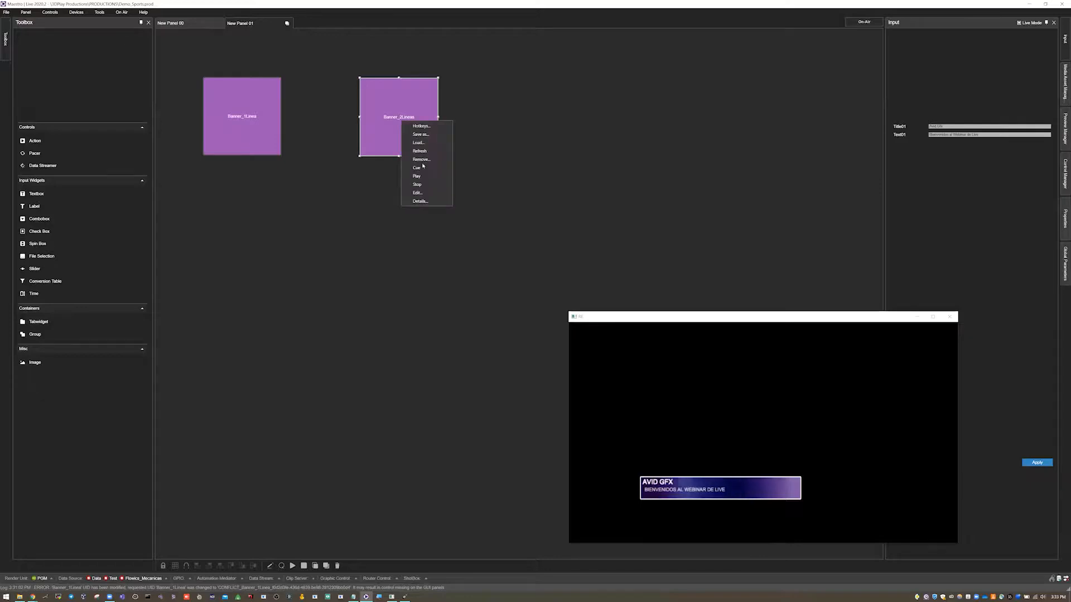
pyautogui.click(421, 184)
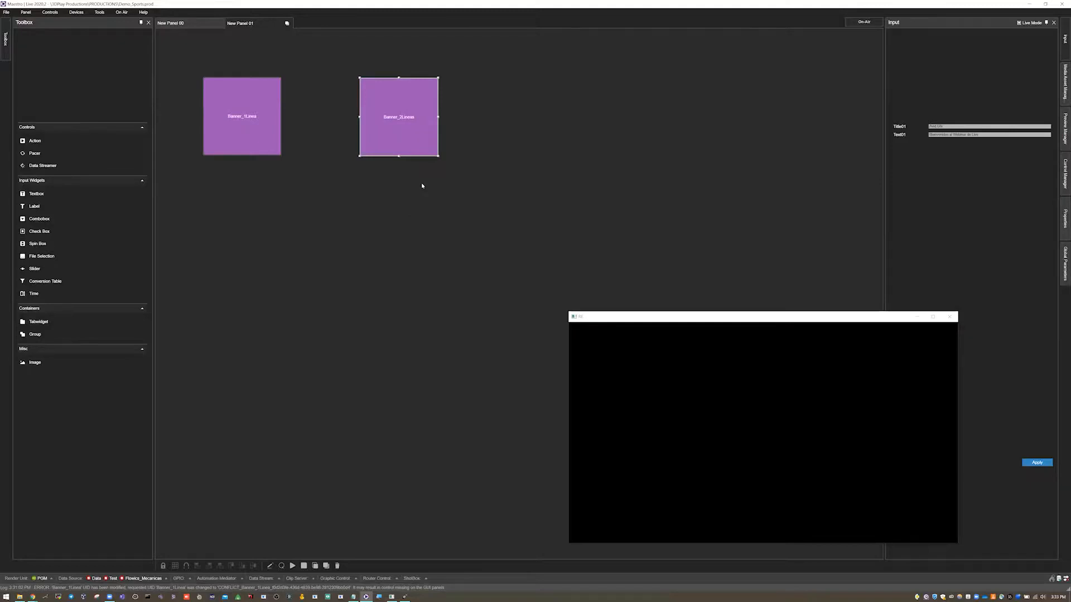
# - Change the Banner_2Lineas inputs to "AVID NEWS" and "Hoy es un dia soleado", and compare the input fields of both banners
pyautogui.doubleClick(949, 127)
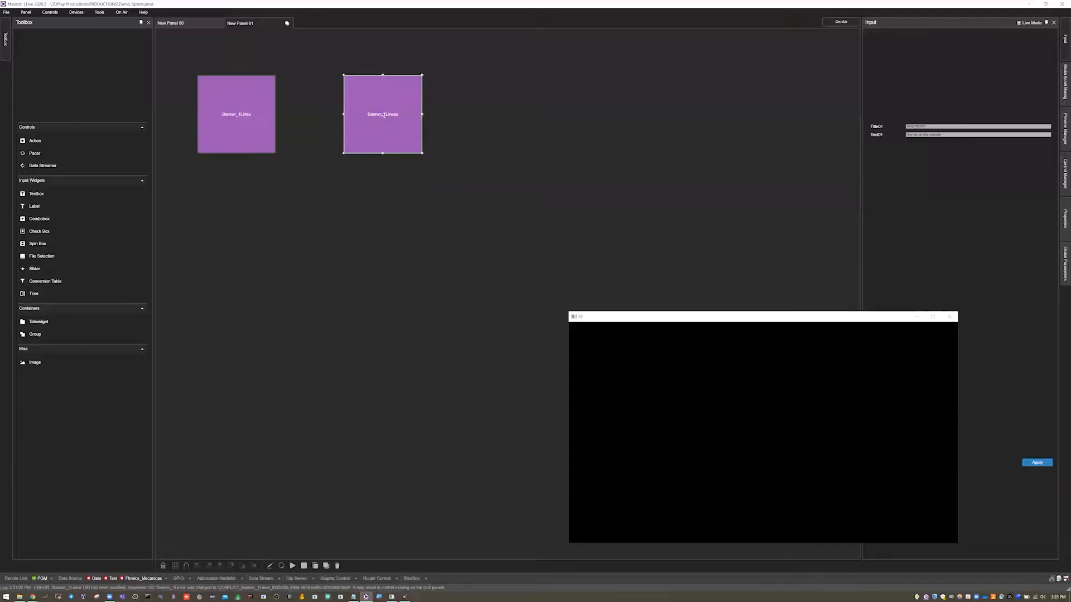
pyautogui.click(240, 111)
pyautogui.click(373, 116)
pyautogui.click(261, 116)
pyautogui.click(418, 115)
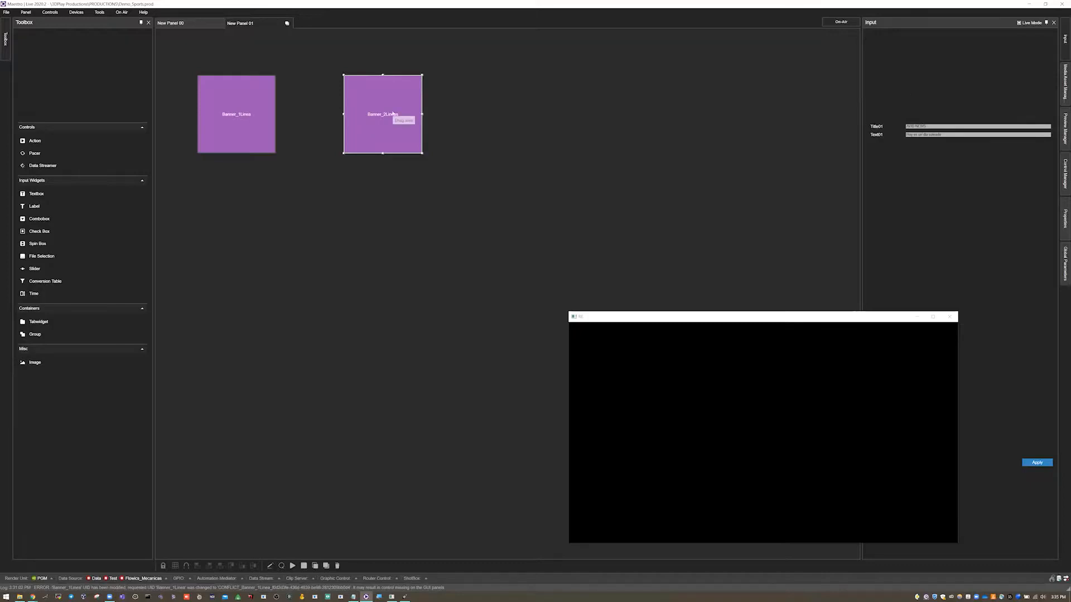
# - Place the Title01 and Text01 fields on the panel beside Banner_2Lineas, and the Banner_1Linea title field below its button
pyautogui.moveTo(853, 124); pyautogui.dragTo(572, 96)
pyautogui.moveTo(570, 95); pyautogui.dragTo(569, 96)
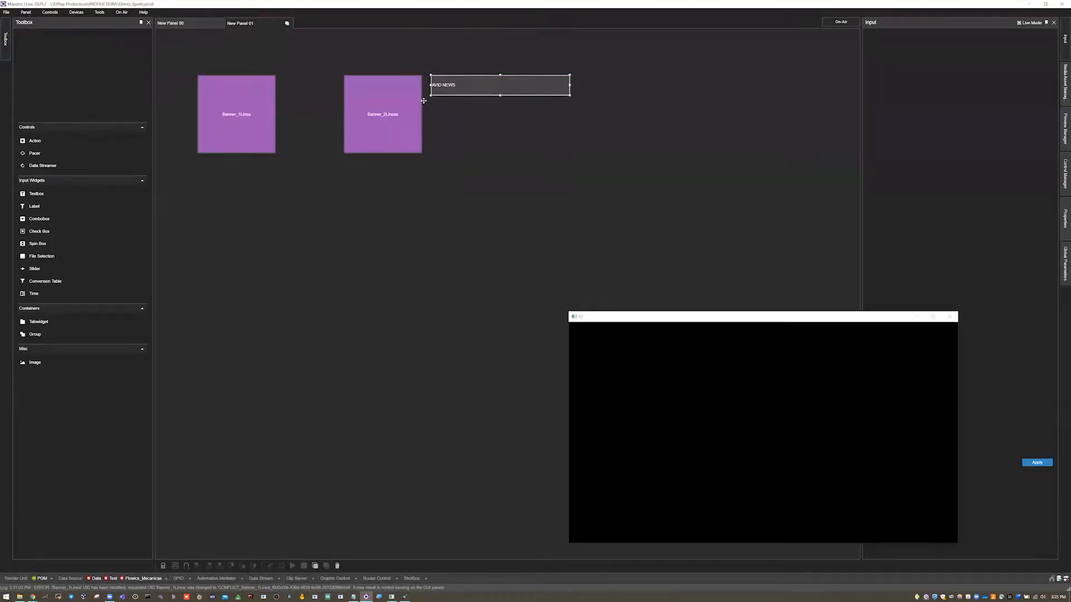
pyautogui.click(421, 101)
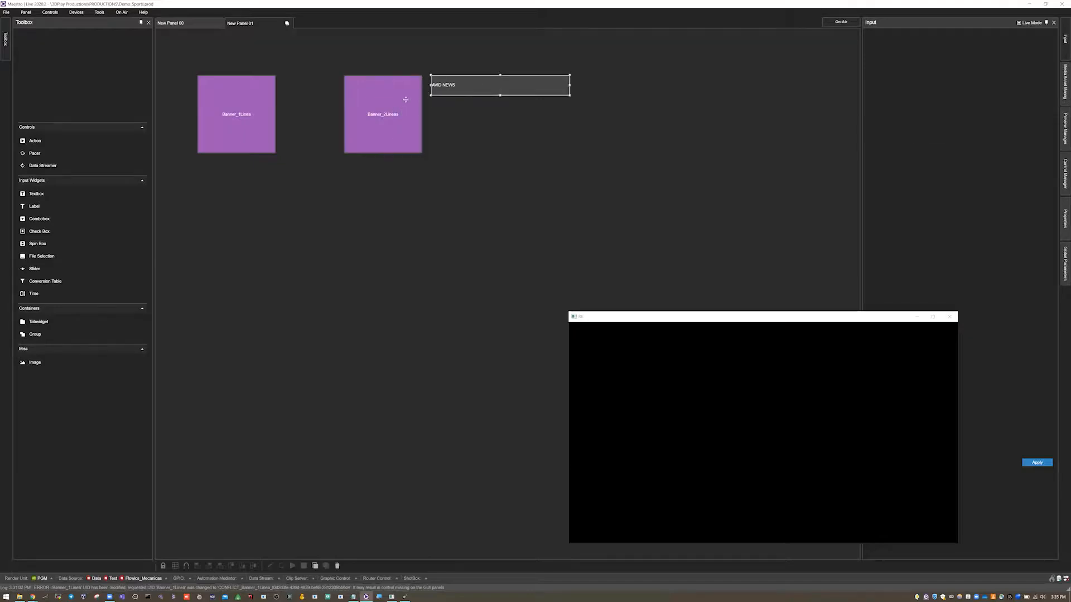
pyautogui.moveTo(873, 136); pyautogui.dragTo(569, 140)
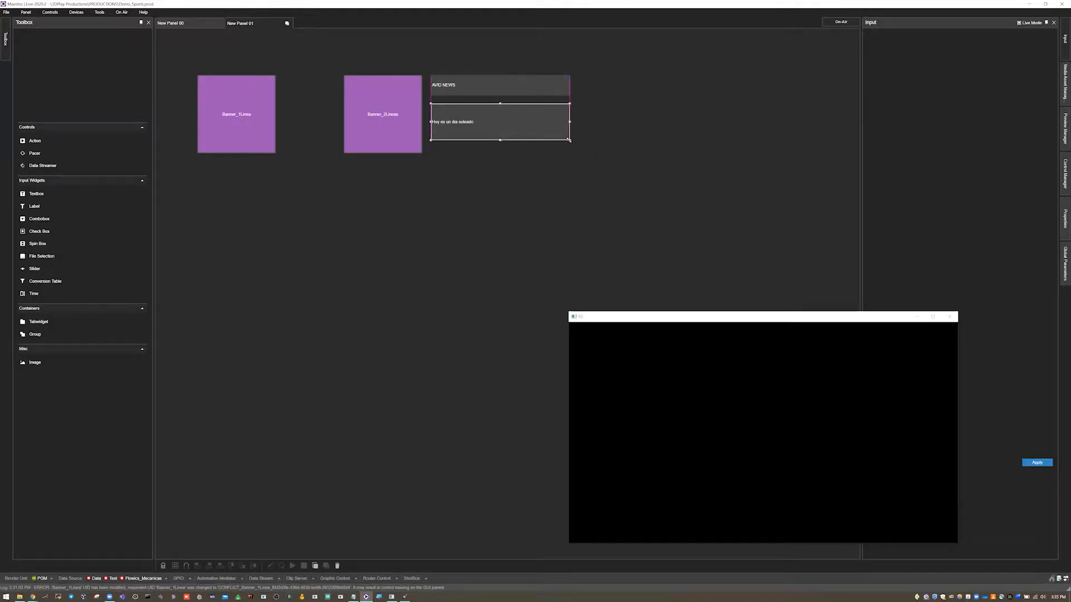
pyautogui.click(459, 85)
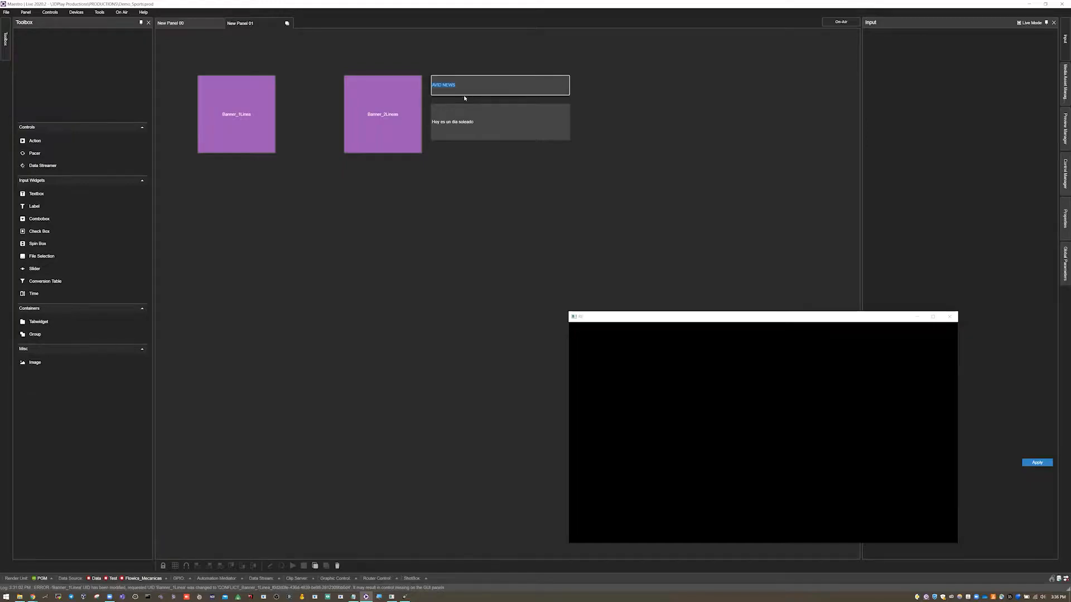
pyautogui.click(184, 24)
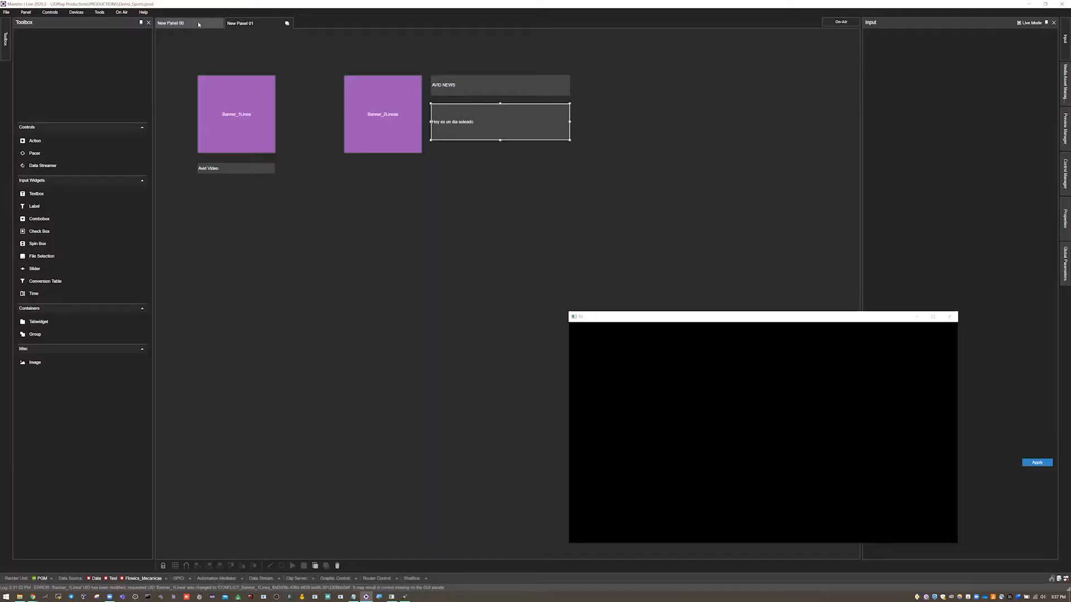
# - Open New Panel 00 and examine the team crests and the VS action of the match graphic
pyautogui.click(198, 24)
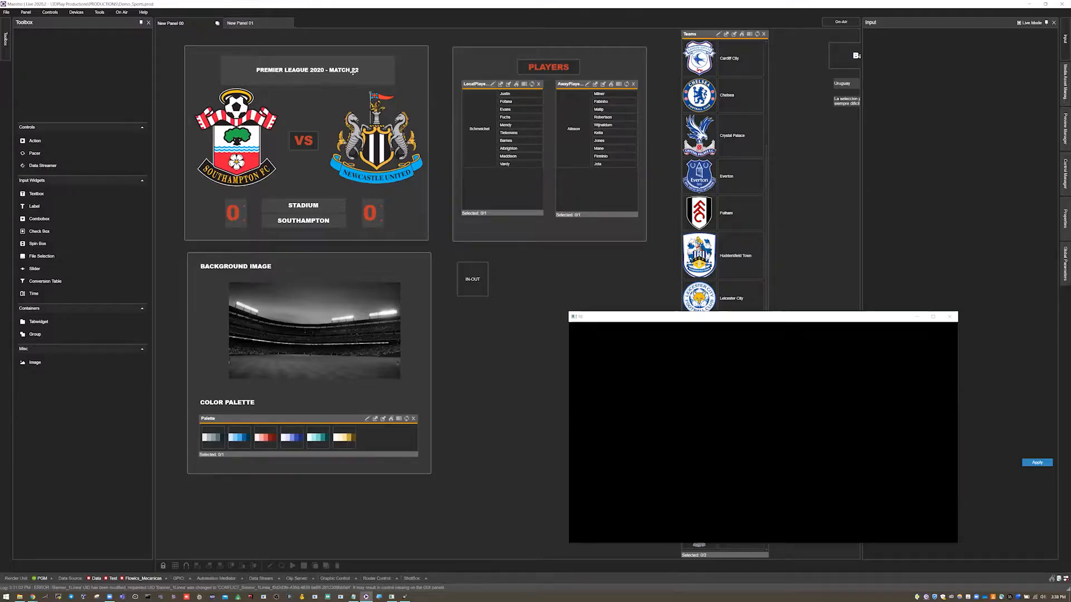
pyautogui.click(231, 134)
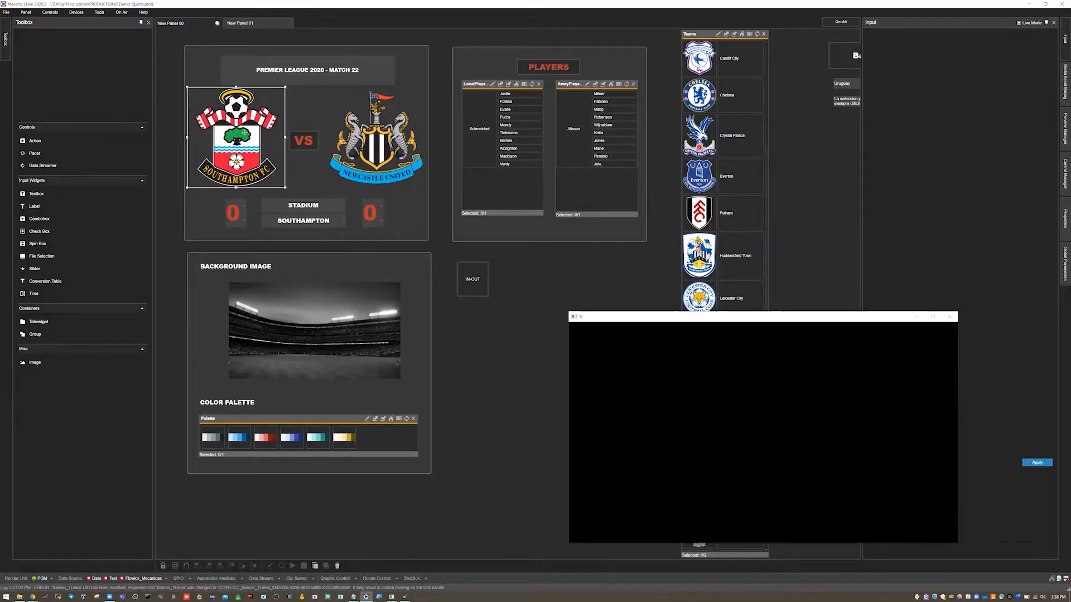
pyautogui.click(387, 149)
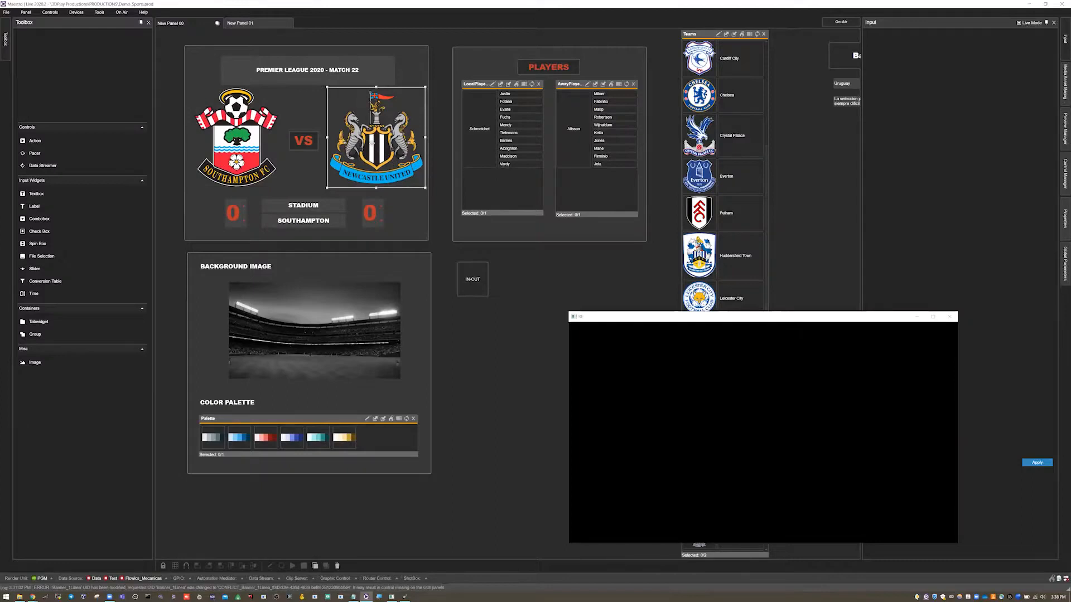
pyautogui.click(310, 140)
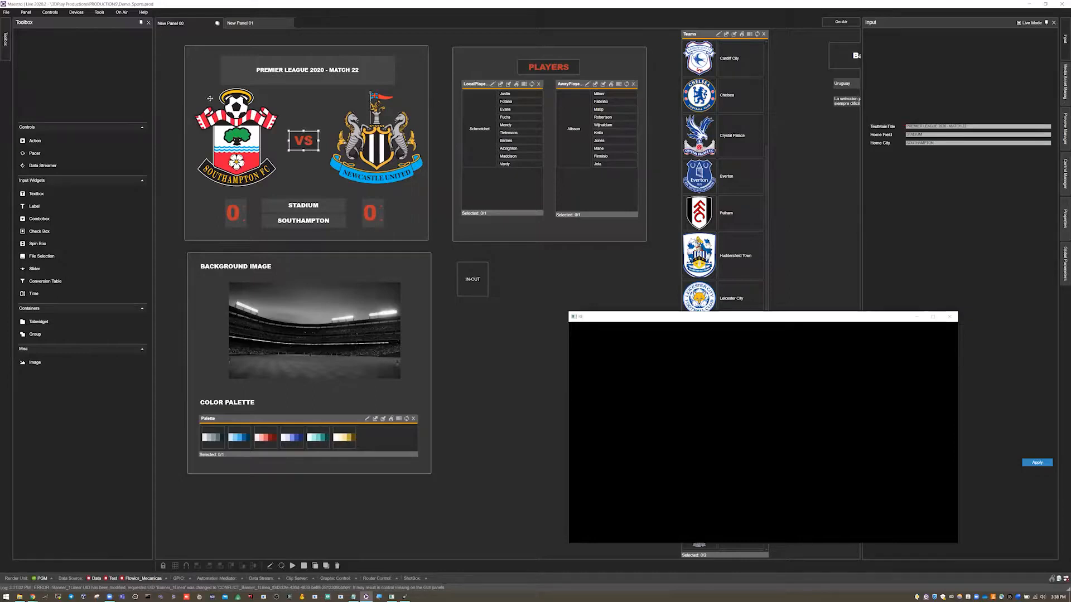
# - Open the VS action for editing and expand the Design, Match, AwayTeam and HomeTeam groups and the If condition in its Cue commands
pyautogui.rightClick(304, 141)
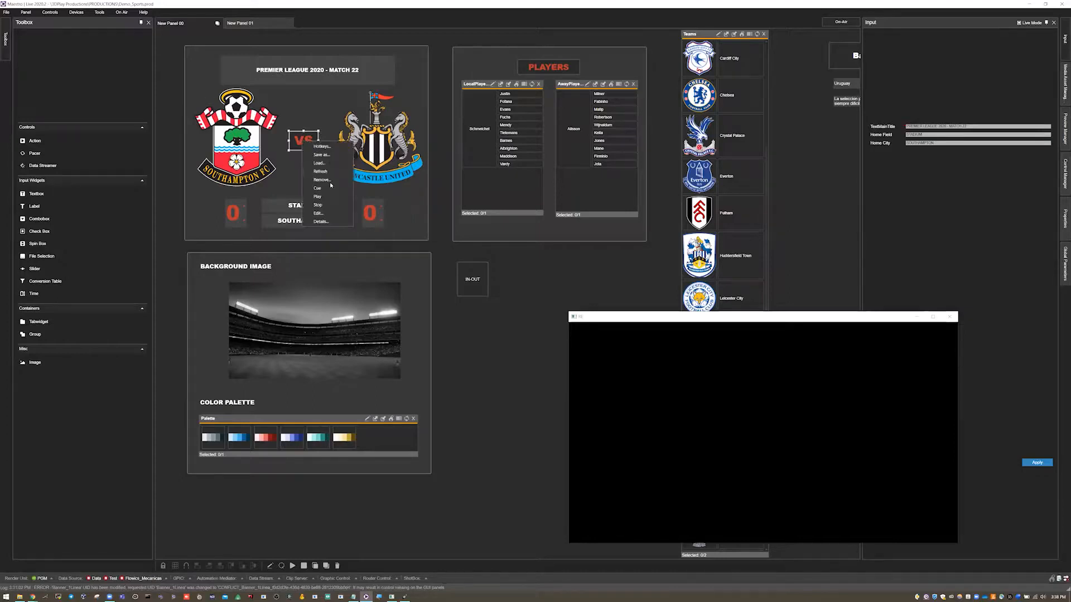
pyautogui.click(318, 213)
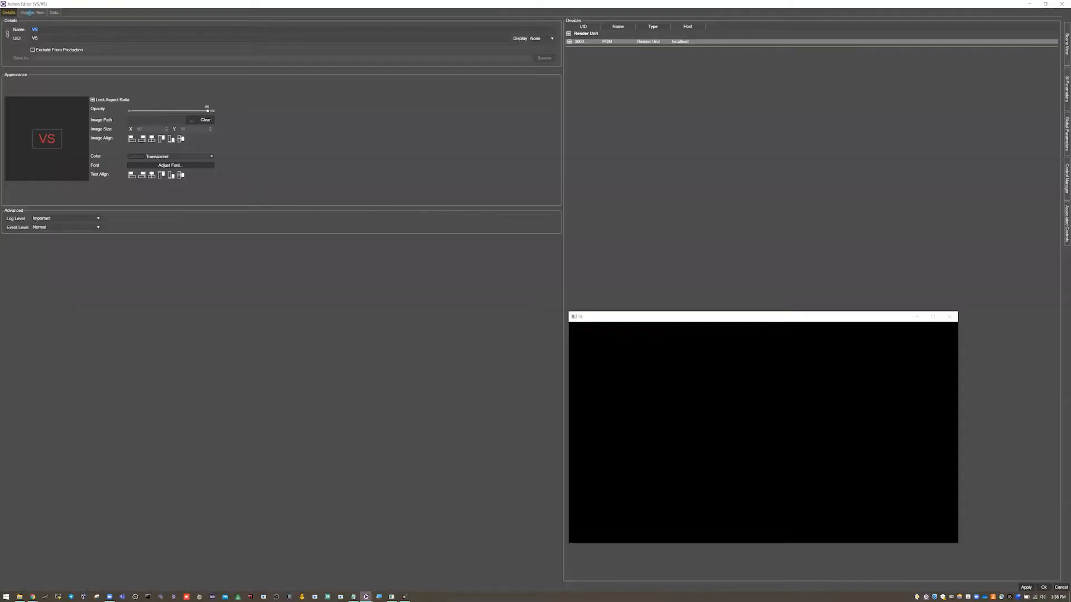
pyautogui.click(31, 12)
pyautogui.click(91, 108)
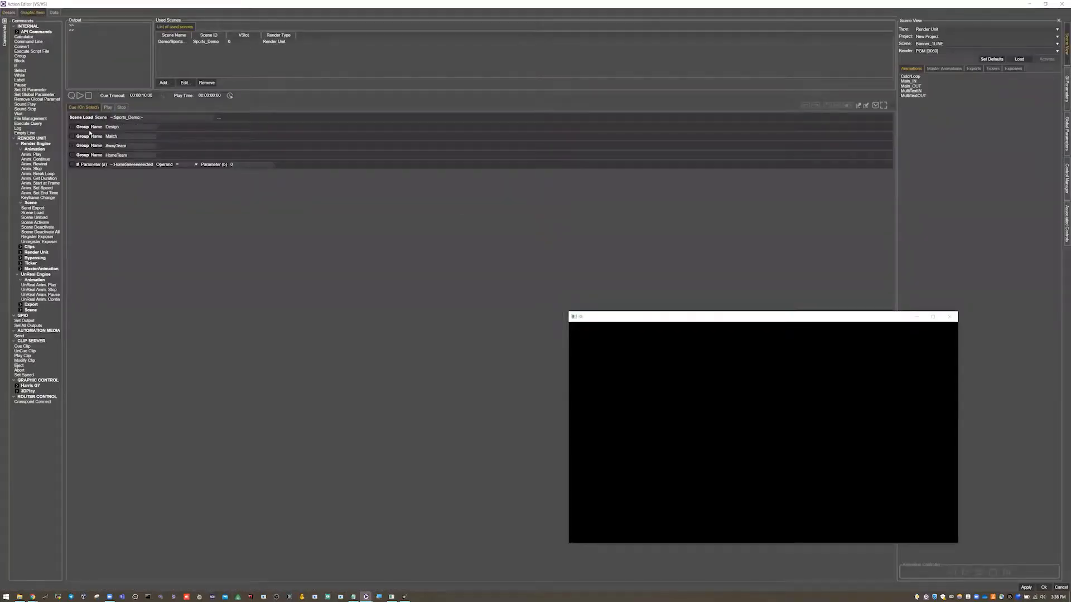
pyautogui.click(73, 128)
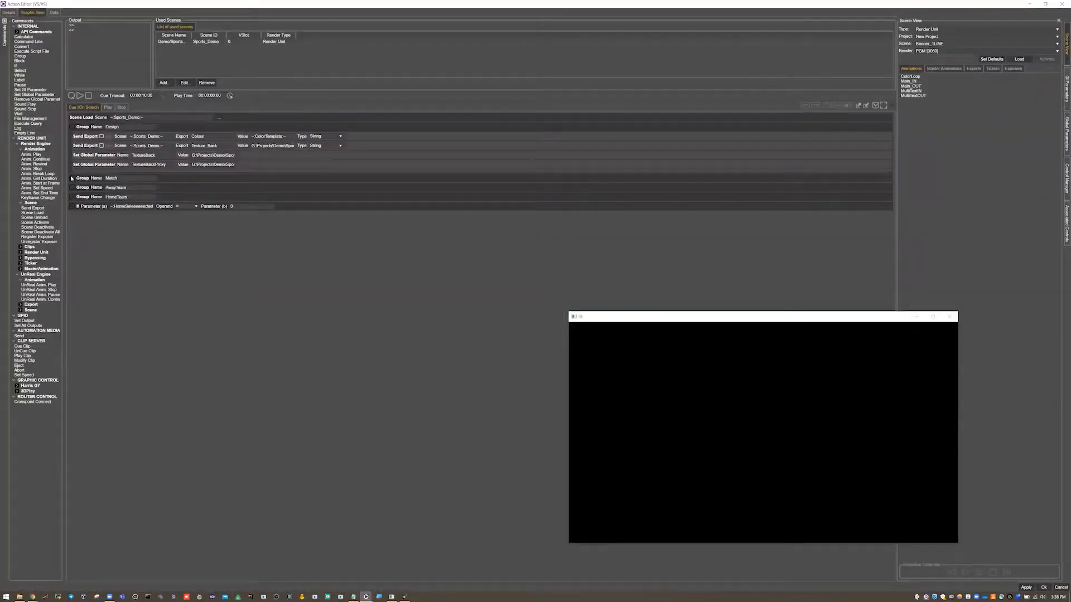
pyautogui.click(71, 179)
pyautogui.click(72, 210)
pyautogui.click(73, 252)
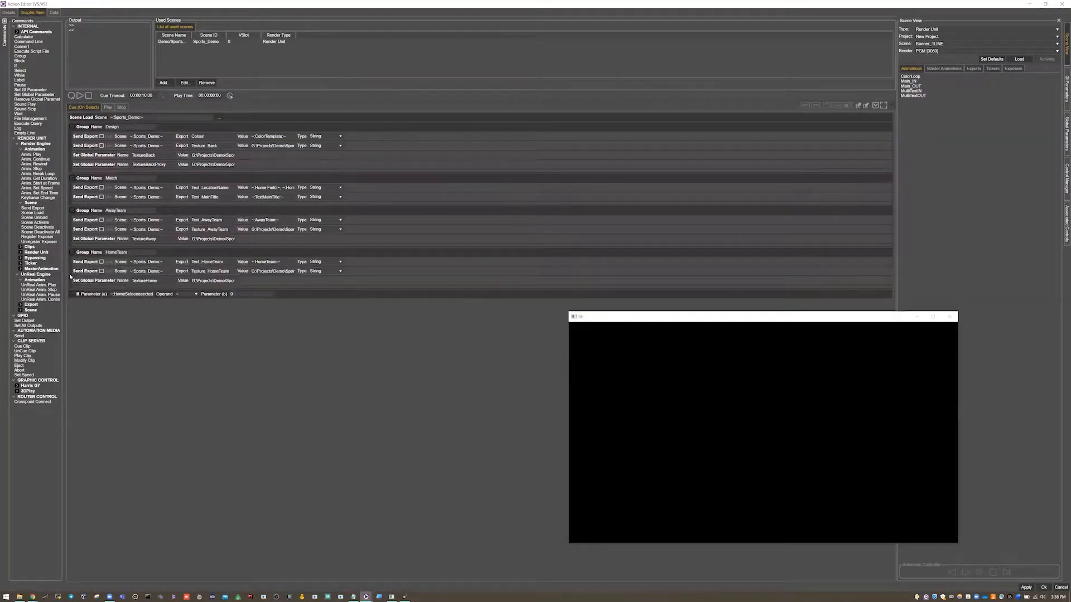
pyautogui.click(73, 294)
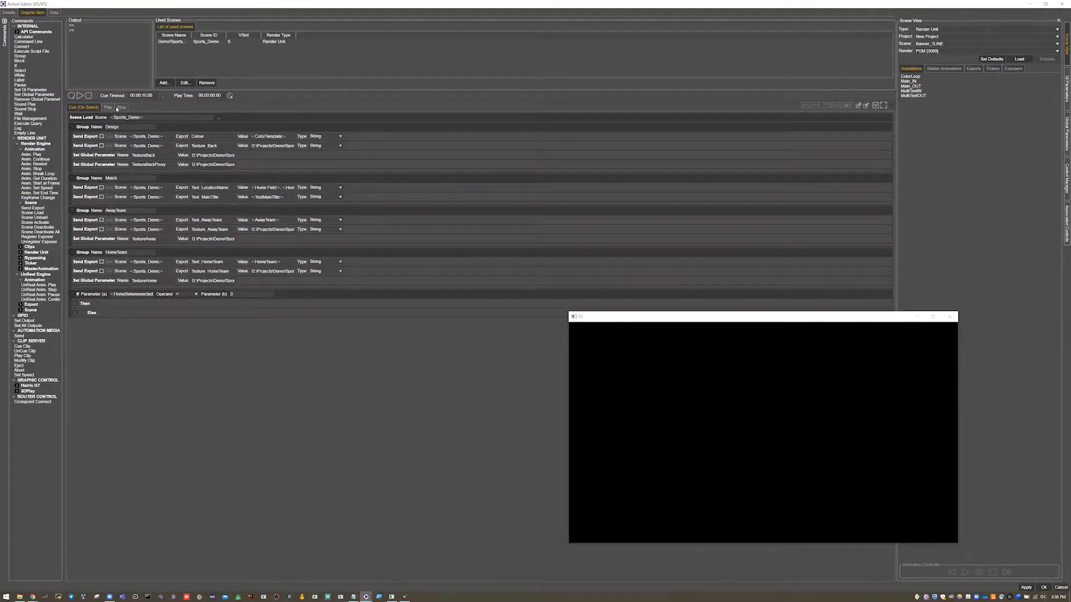
# - Examine the exports in the Design and Match groups of the VS Cue commands, and the AwayTeam and HomeTeam groups
pyautogui.click(107, 107)
pyautogui.click(93, 108)
pyautogui.click(86, 130)
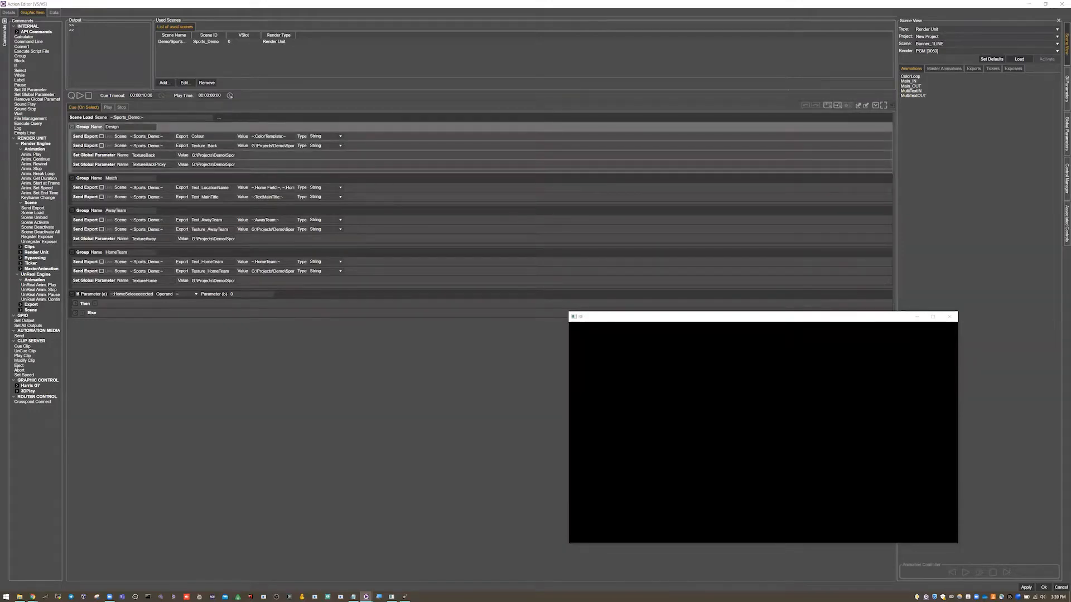
pyautogui.doubleClick(198, 136)
pyautogui.doubleClick(205, 146)
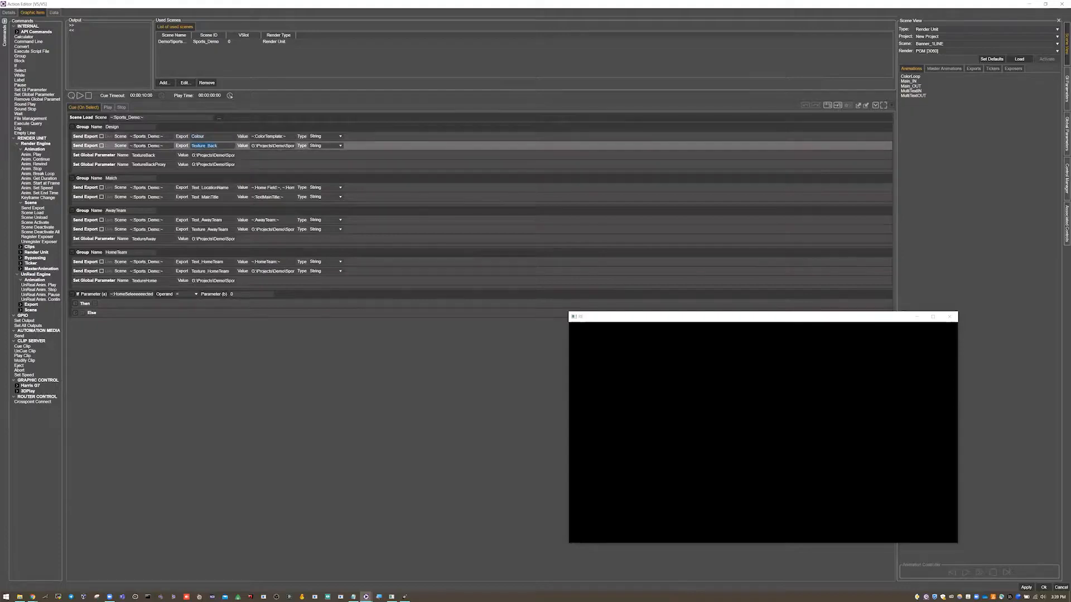
pyautogui.click(93, 179)
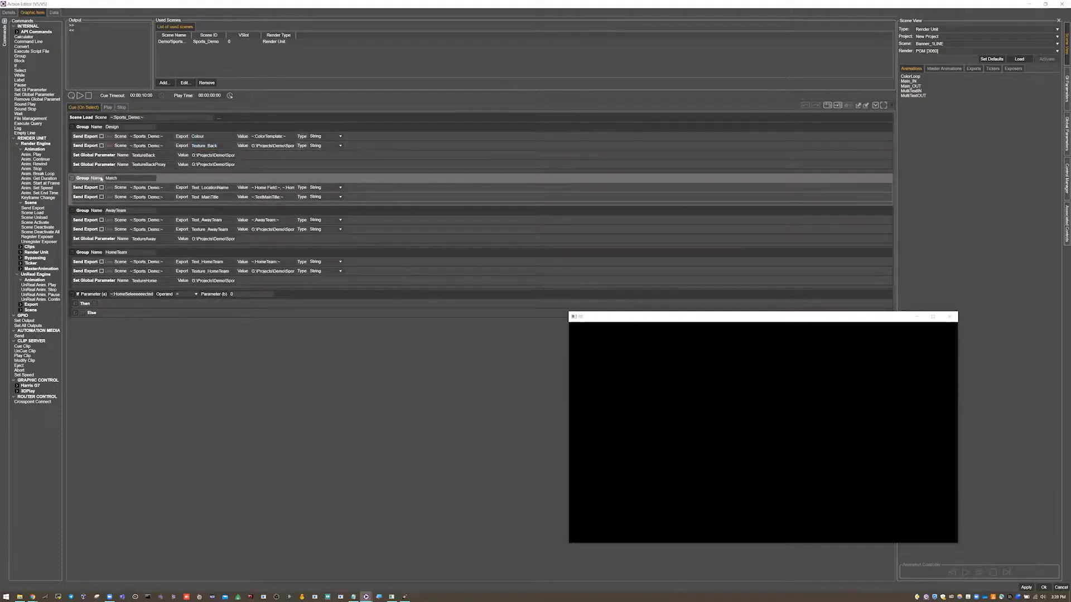
pyautogui.doubleClick(209, 188)
pyautogui.doubleClick(203, 197)
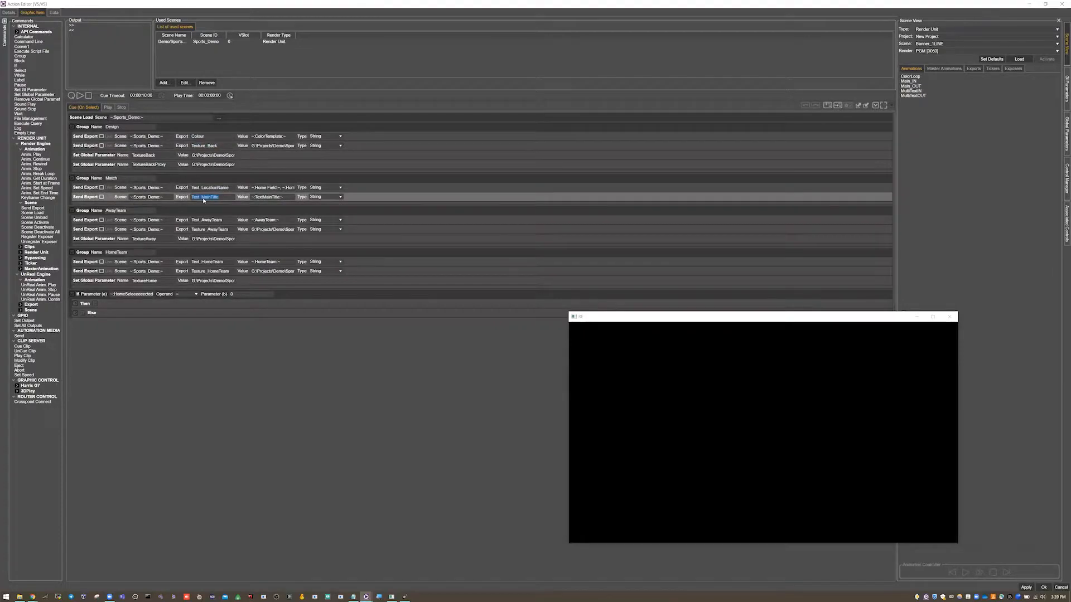
pyautogui.click(113, 211)
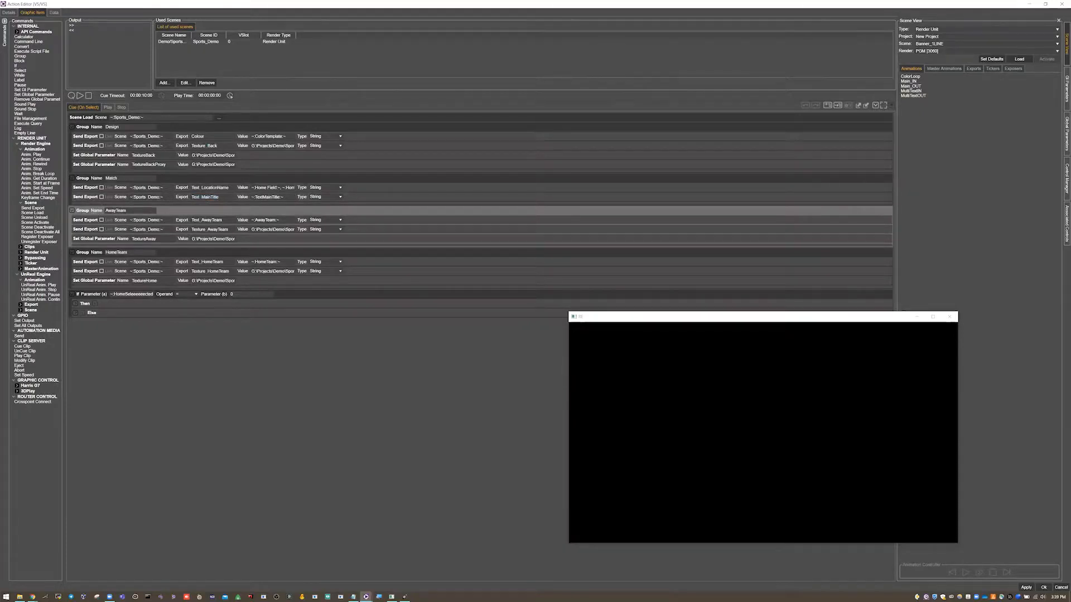
pyautogui.click(123, 254)
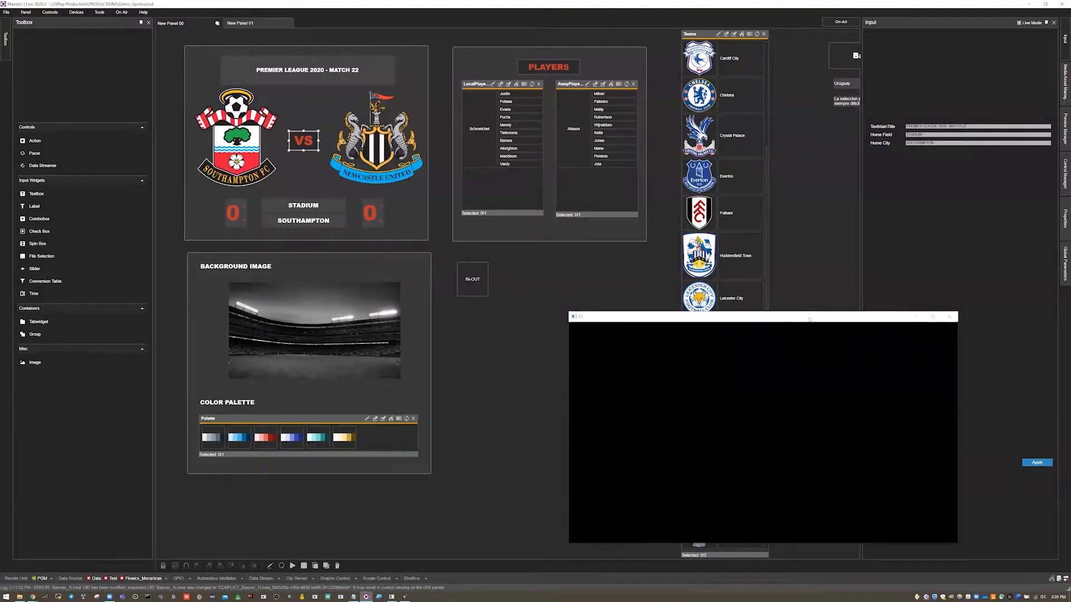
# - Open the Teams list for editing and examine the HomeTeam and AwayTeam globals and the VS target commands for the first and second selections
pyautogui.moveTo(809, 319); pyautogui.dragTo(841, 333)
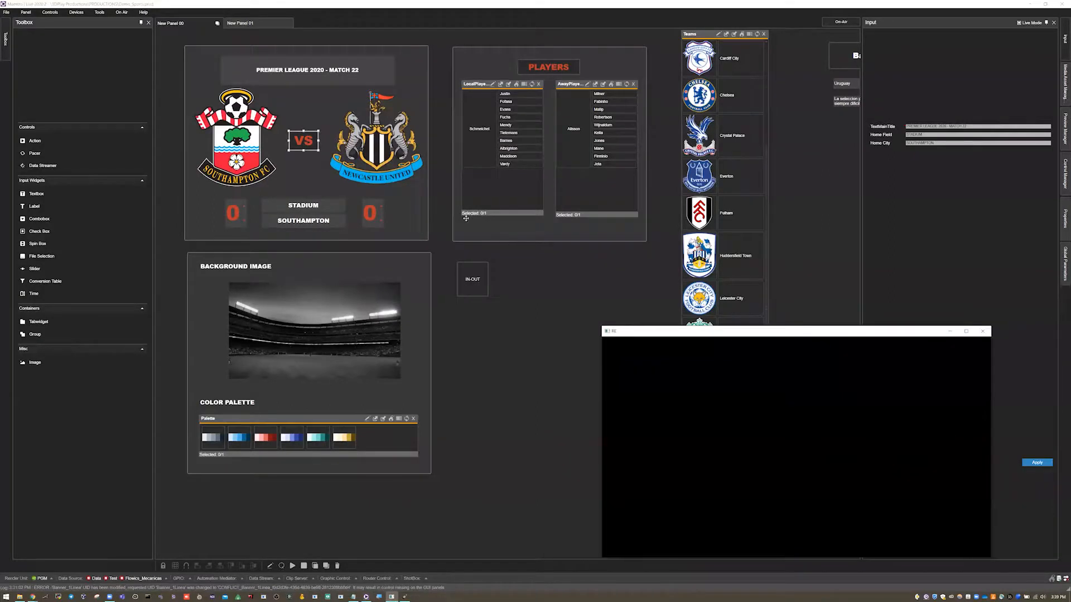
pyautogui.click(528, 269)
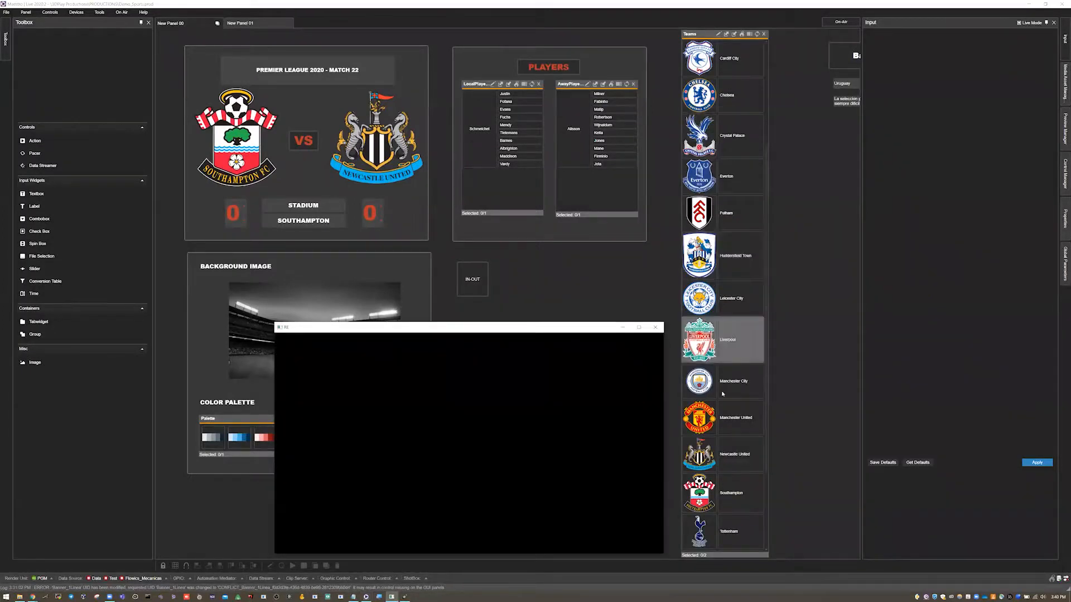
pyautogui.scroll(-3, 721, 394)
pyautogui.scroll(7, 723, 357)
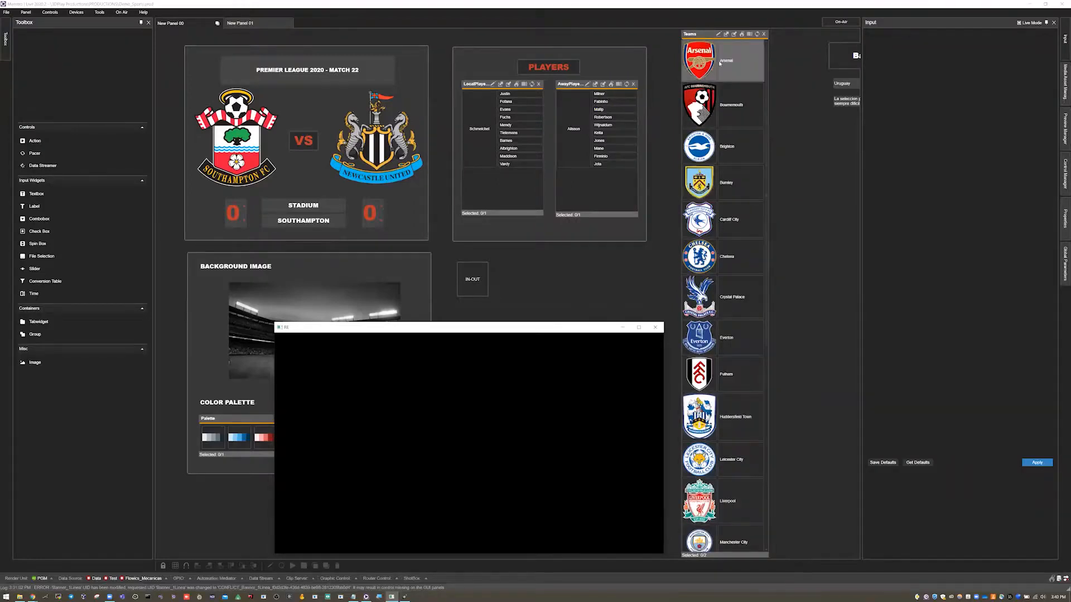
pyautogui.click(718, 34)
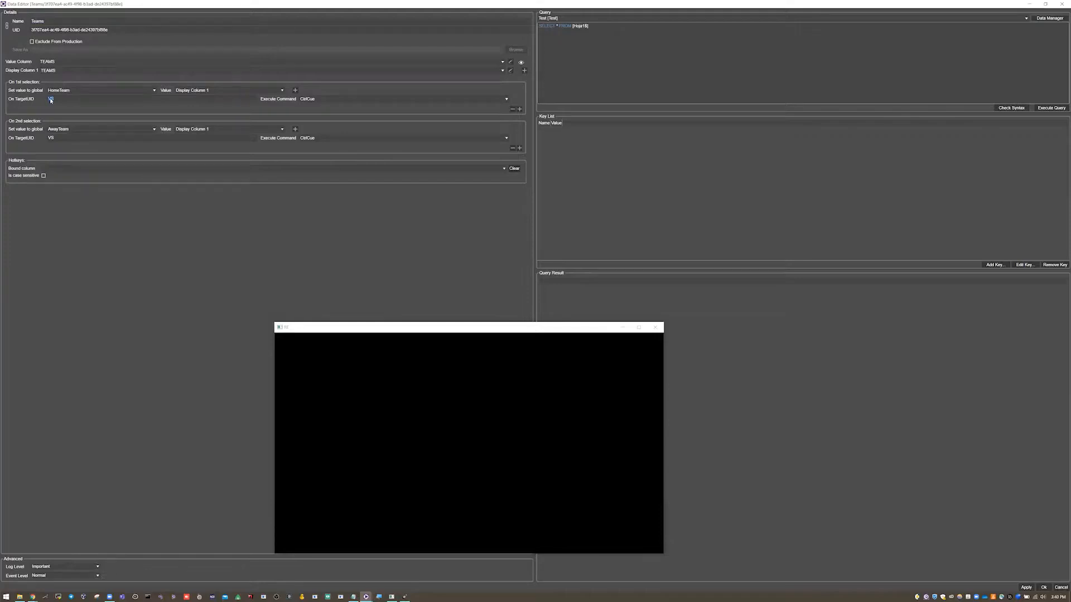
pyautogui.doubleClick(51, 138)
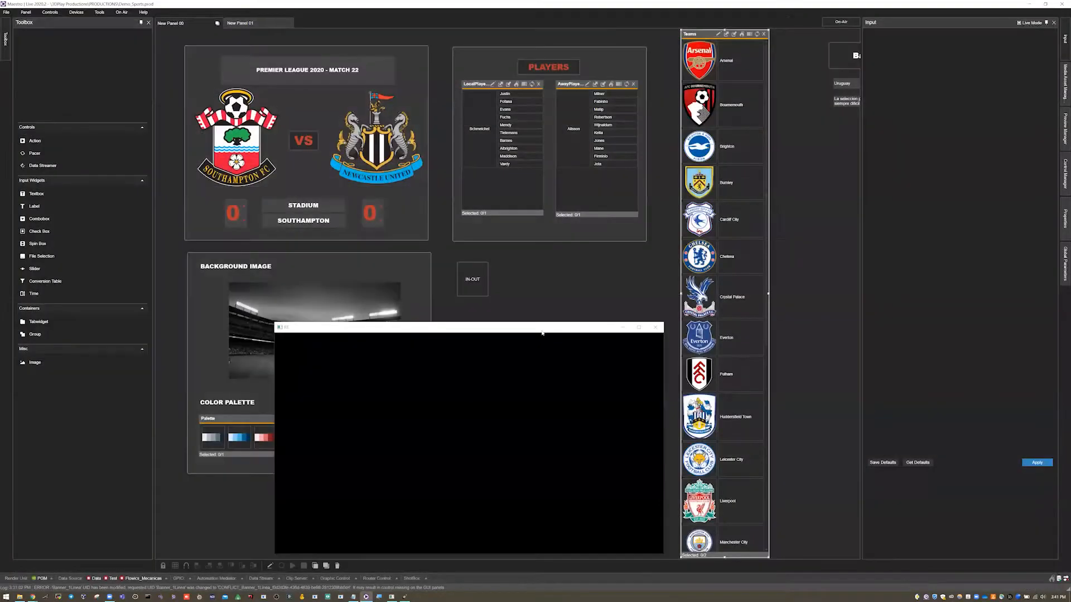
# - Leave the Teams data editor, put the panel in on-air mode and pick Brighton as home team and Burnley as away team
pyautogui.moveTo(542, 328); pyautogui.dragTo(573, 308)
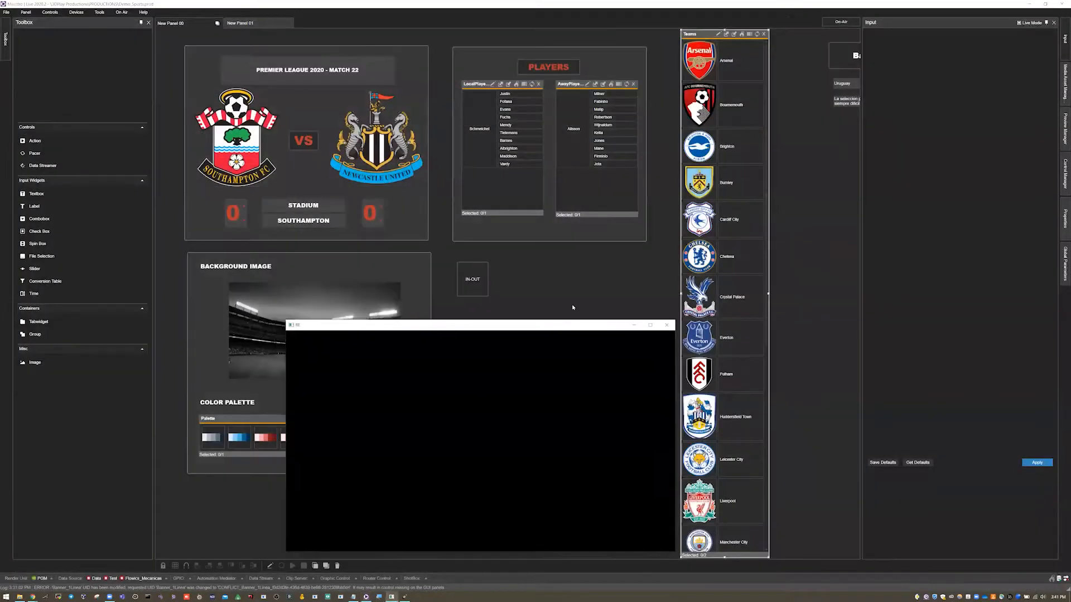
pyautogui.click(572, 307)
pyautogui.press('F5')
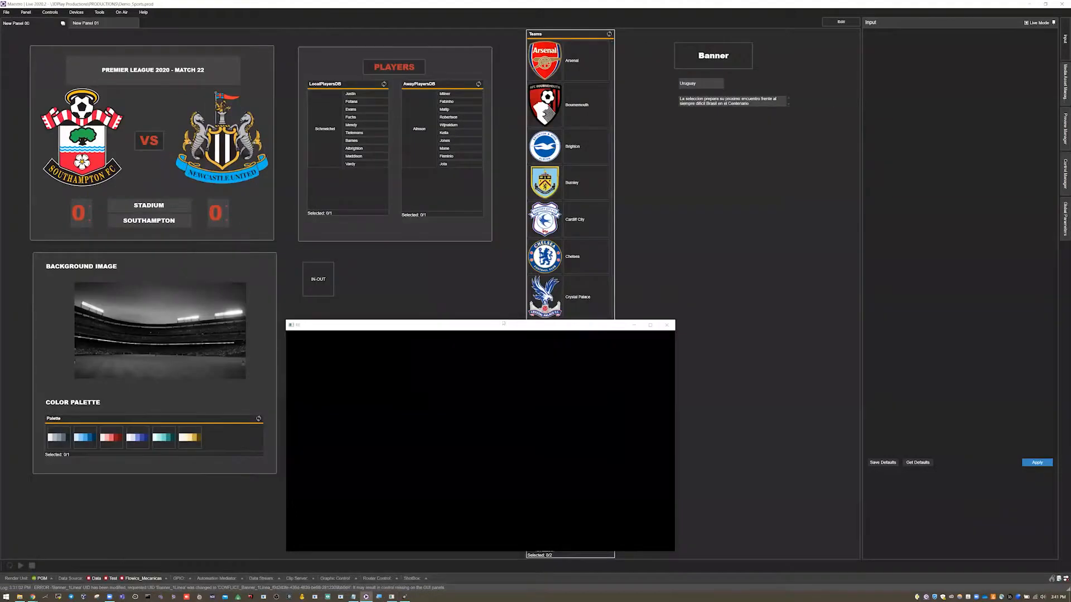
pyautogui.moveTo(595, 323); pyautogui.dragTo(977, 254)
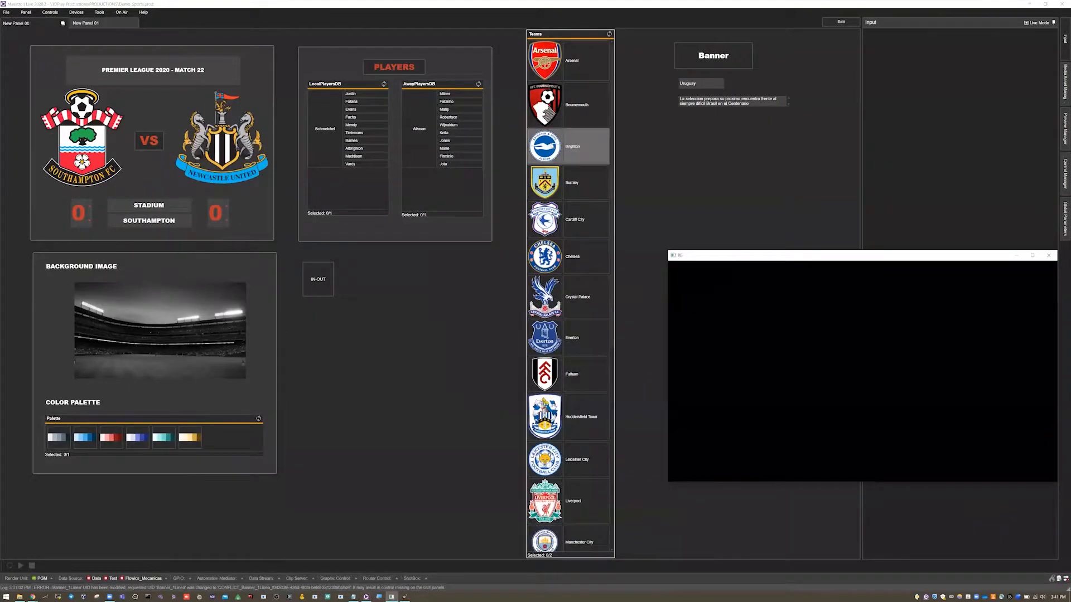
pyautogui.click(569, 146)
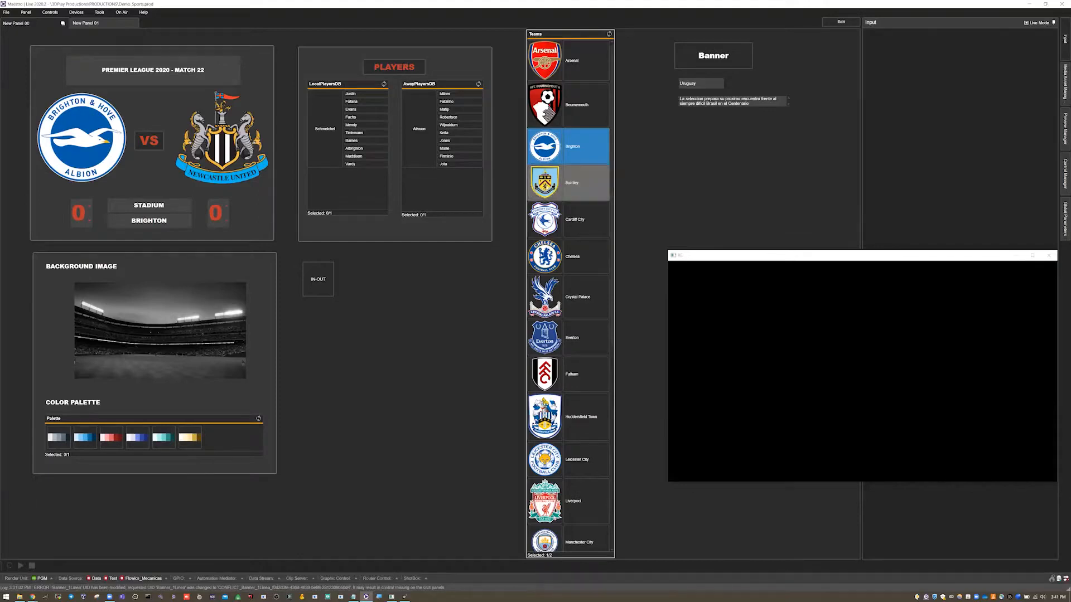
pyautogui.click(569, 183)
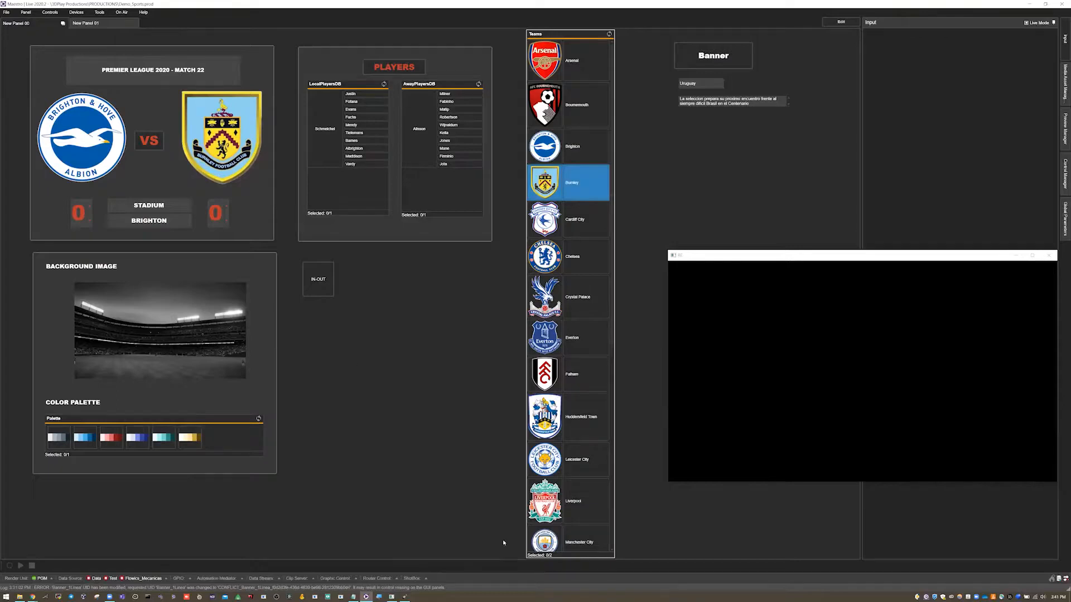
# - Magnify the selection counter of the Teams list, and pick Crystal Palace as home team and Everton as away team
pyautogui.press('super+plus')
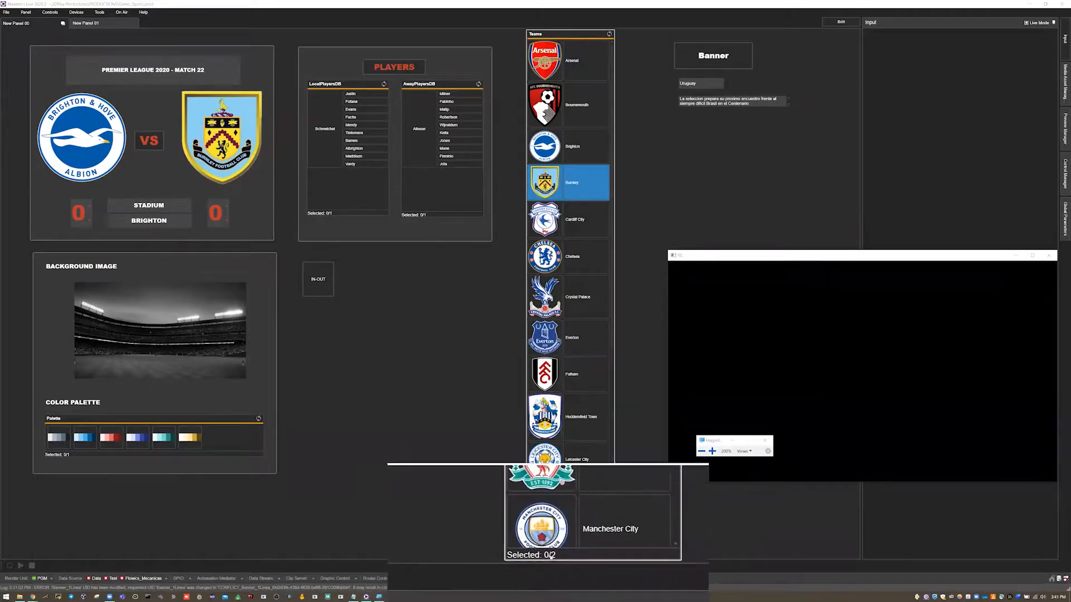
pyautogui.click(764, 440)
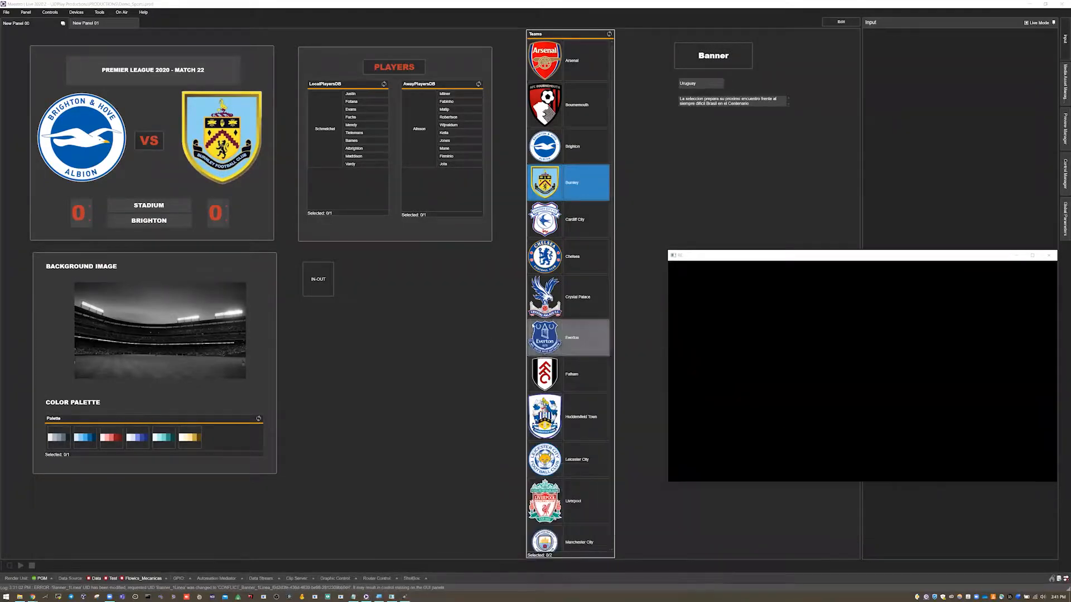
pyautogui.click(548, 301)
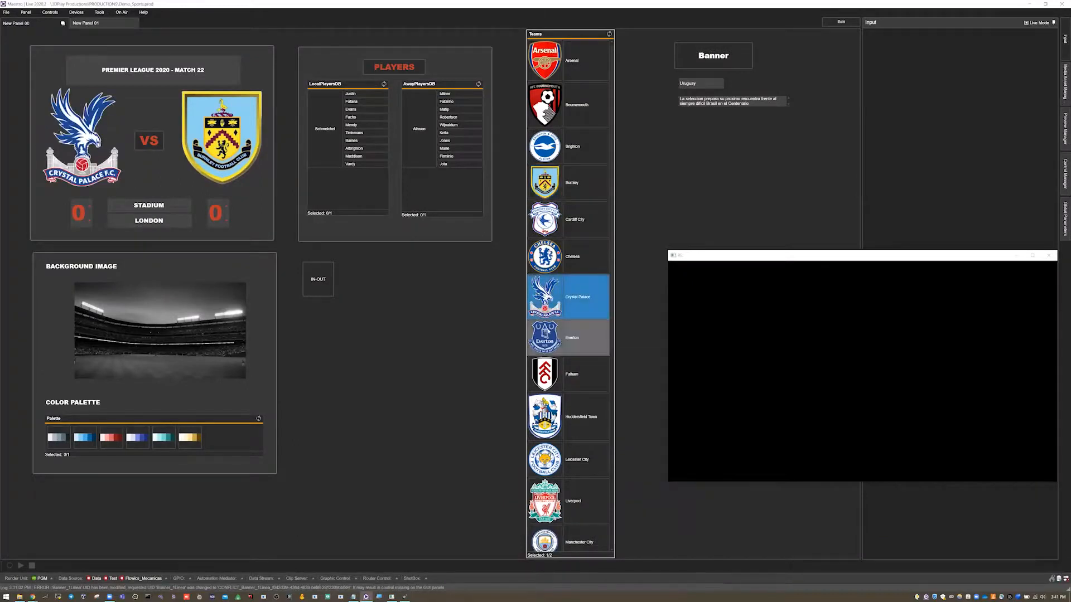
pyautogui.click(569, 337)
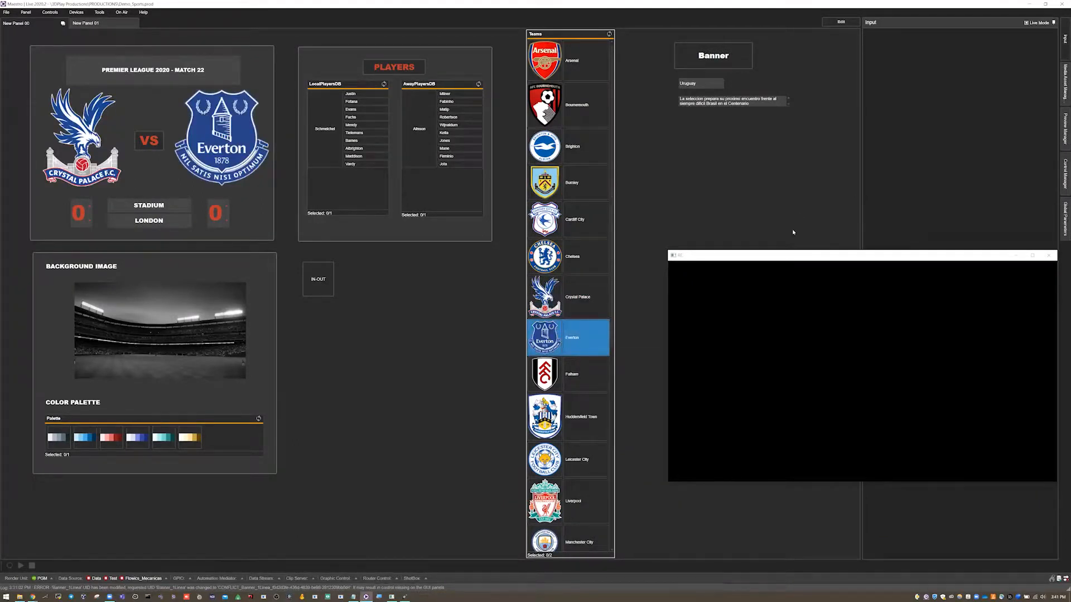
# - Return the panel to edit mode and examine the home crest, the away crest and the stadium and city fields
pyautogui.moveTo(754, 258); pyautogui.dragTo(292, 321)
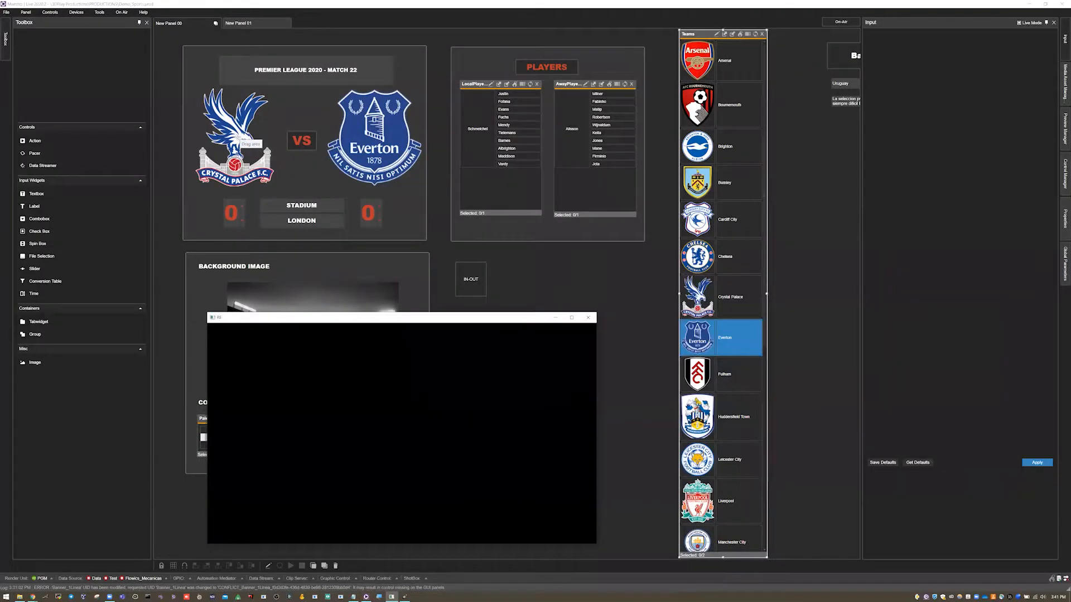
pyautogui.click(239, 138)
pyautogui.click(357, 144)
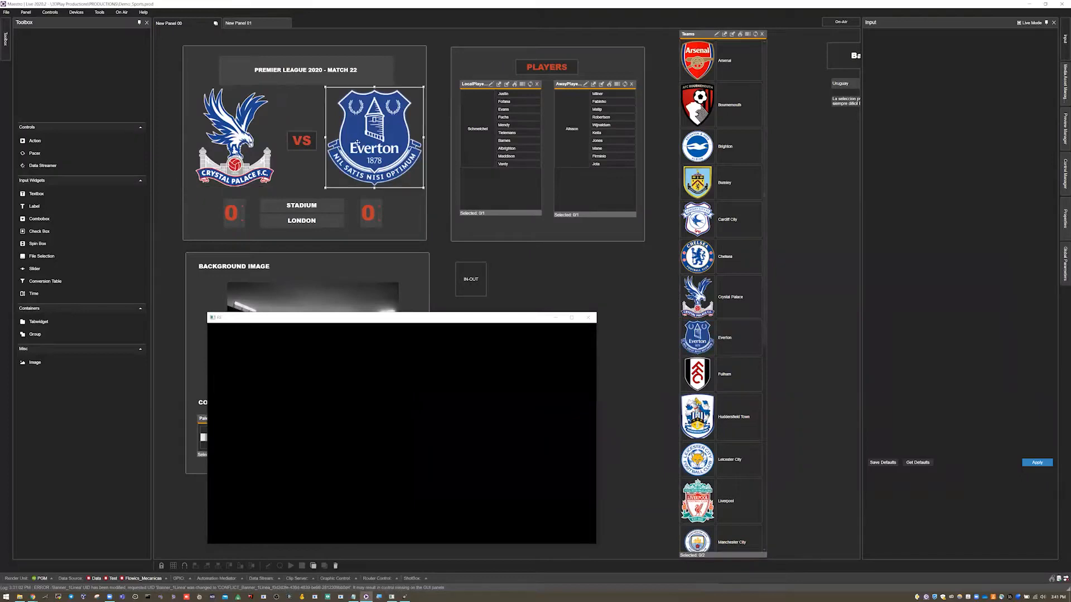
pyautogui.click(306, 212)
pyautogui.click(302, 221)
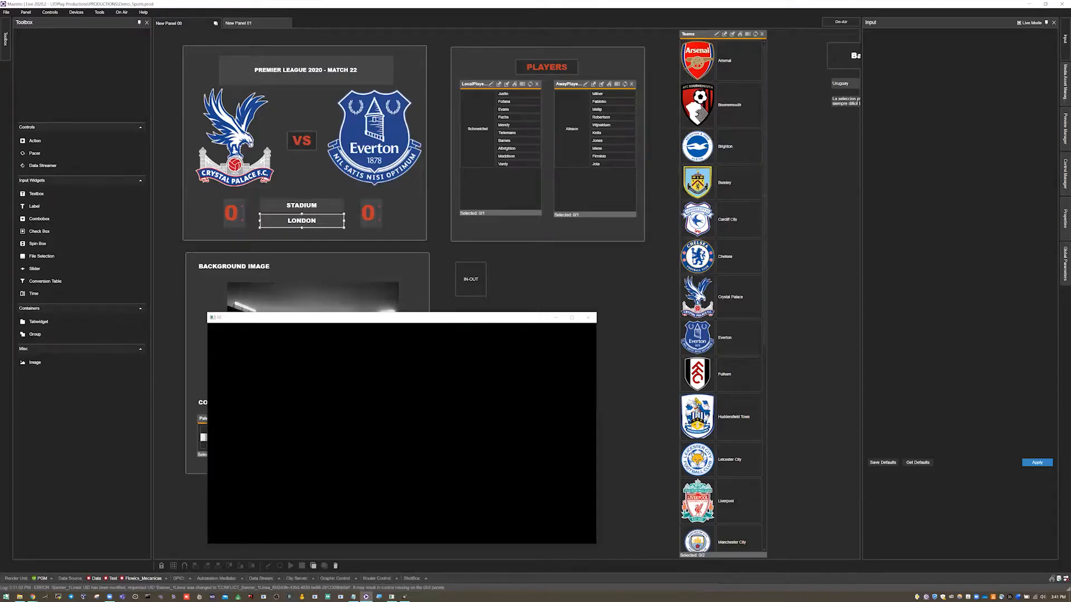
# - Launch OpenOffice Calc, open the recent Test.xls spreadsheet and maximize its window
pyautogui.click(8, 597)
pyautogui.write('de')
pyautogui.press('Down')
pyautogui.press('Return')
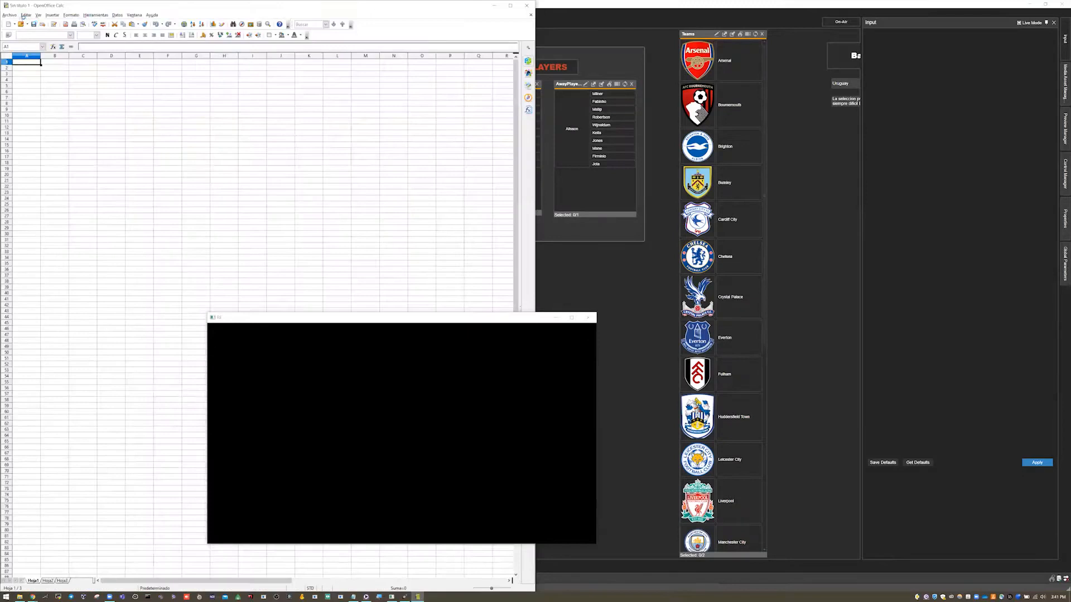
pyautogui.click(9, 15)
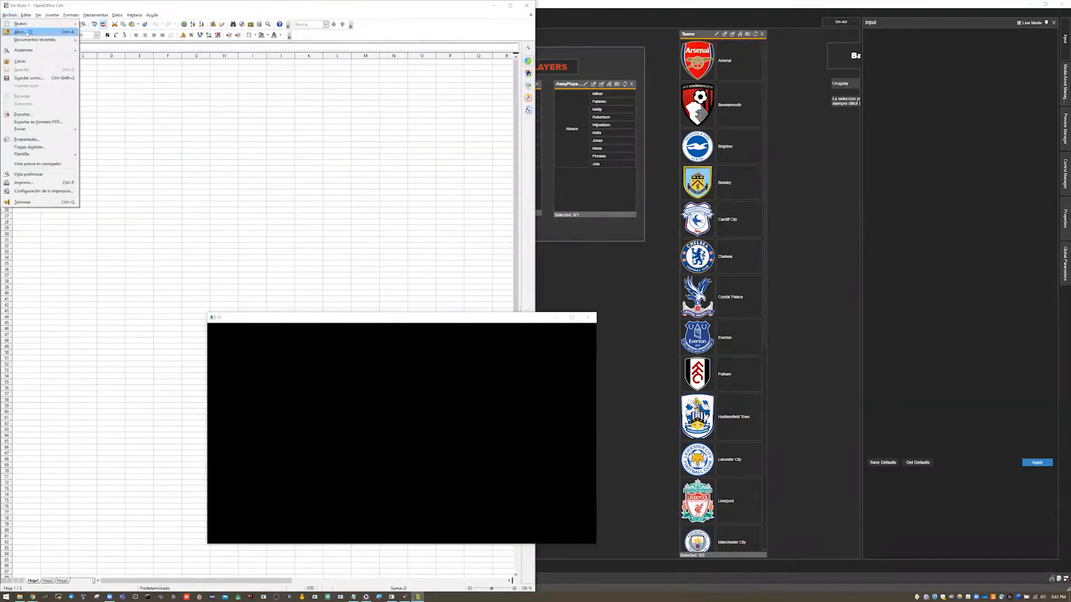
pyautogui.moveTo(39, 40)
pyautogui.click(108, 39)
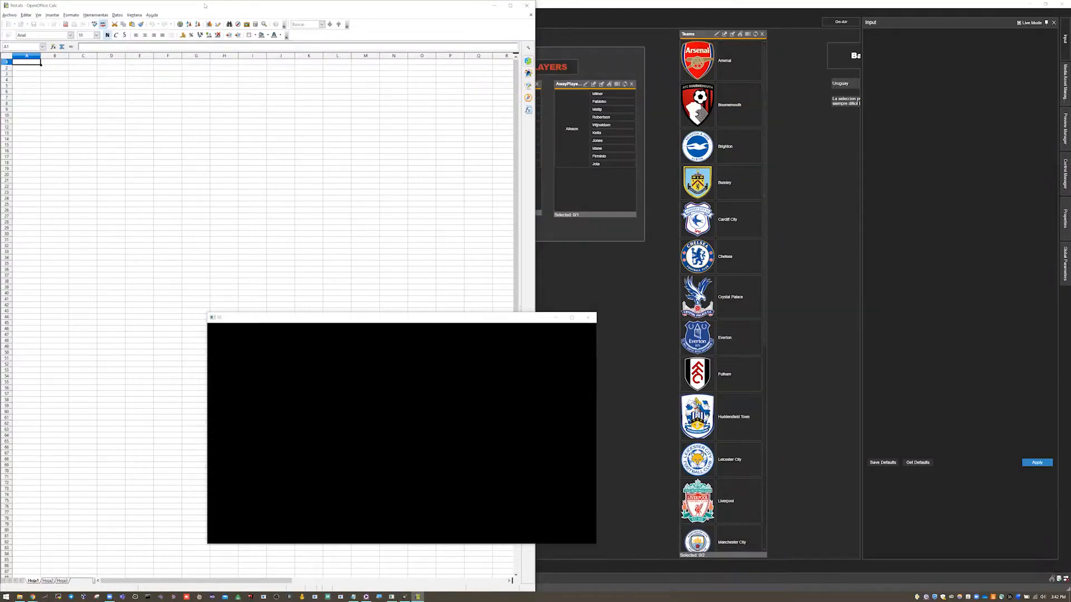
pyautogui.click(510, 6)
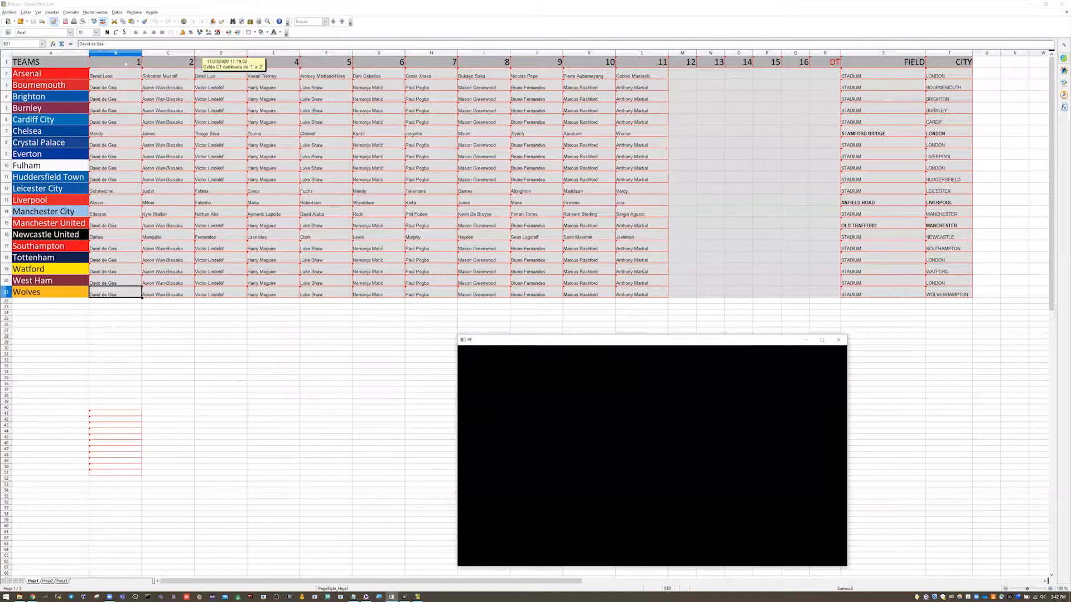
# - Examine the player columns and the FIELD column of the teams spreadsheet, and return to the VS action on the Maestro Live panel
pyautogui.moveTo(119, 146); pyautogui.dragTo(643, 176)
pyautogui.click(327, 85)
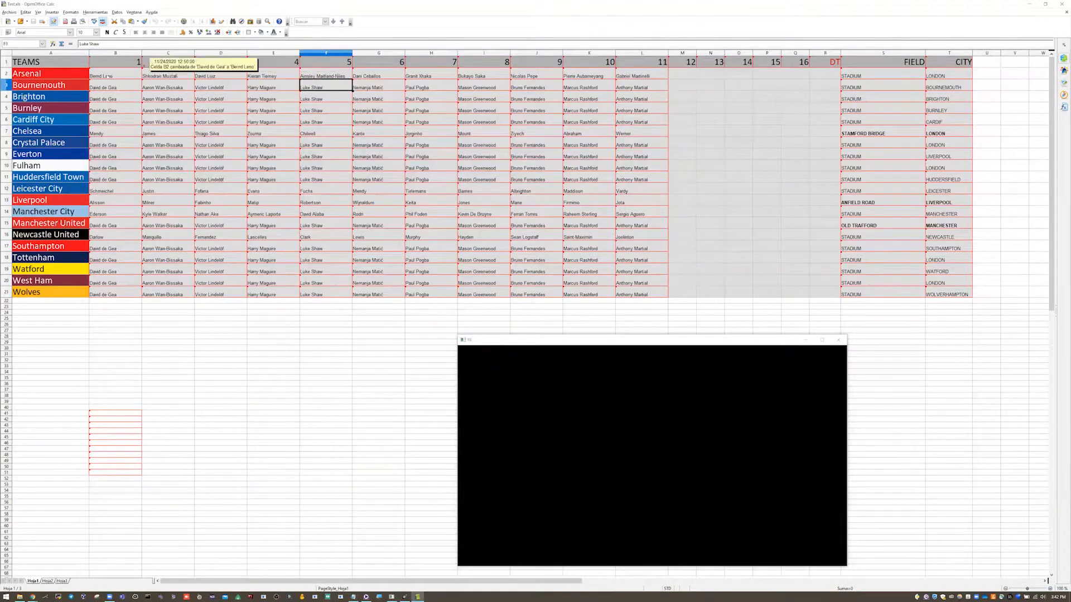
pyautogui.click(875, 67)
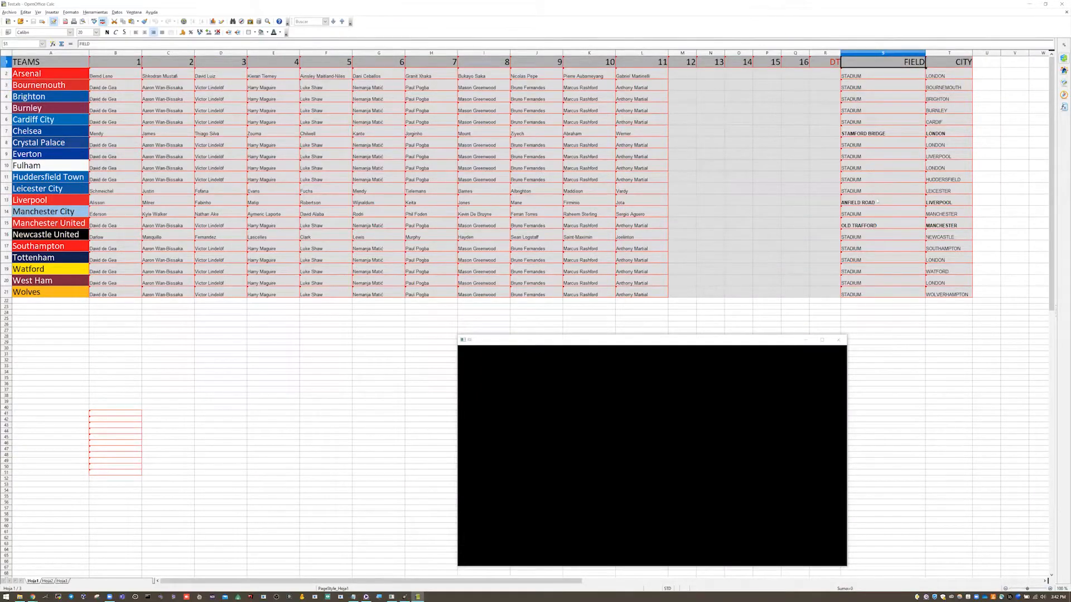
pyautogui.click(881, 134)
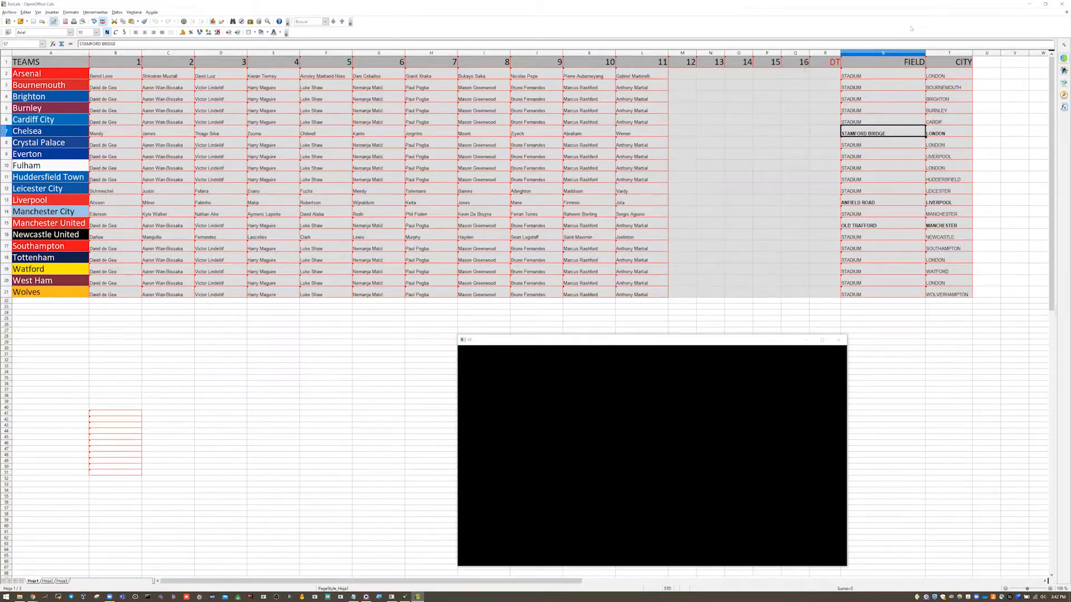
pyautogui.click(1063, 4)
pyautogui.click(301, 142)
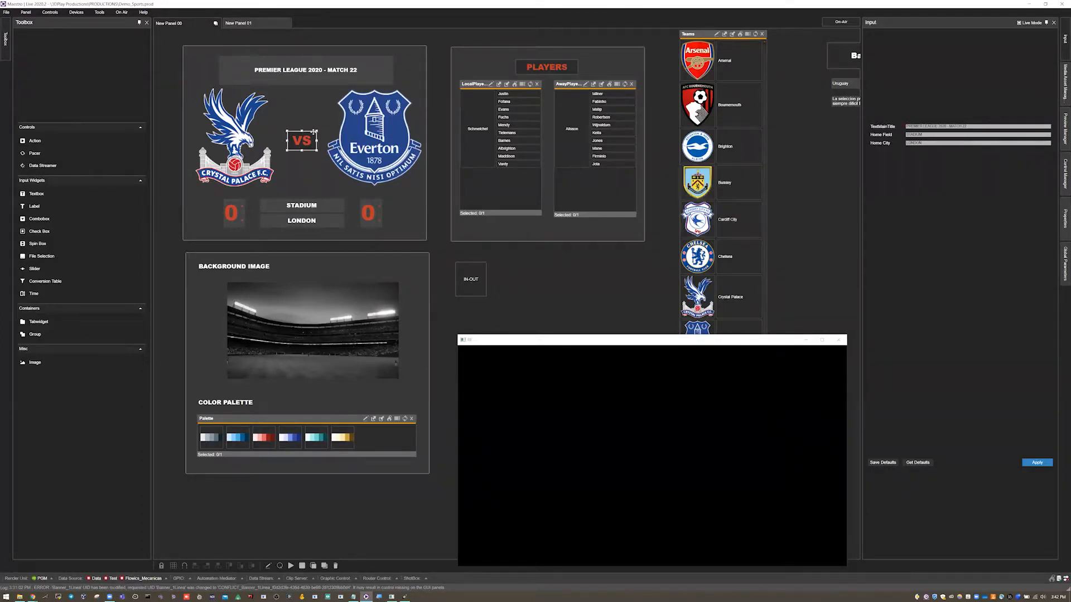
# - Open the Global Parameters, enlarge the panel and its Value column, and examine the production values such as HomeSelected
pyautogui.click(1062, 257)
pyautogui.moveTo(902, 44); pyautogui.dragTo(944, 45)
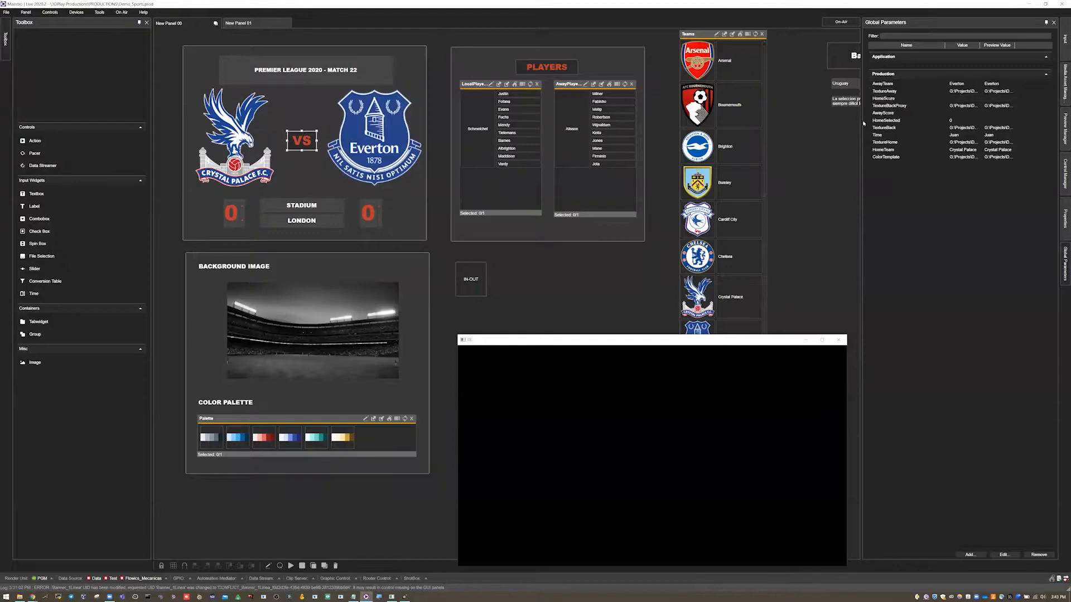
pyautogui.moveTo(842, 123); pyautogui.dragTo(806, 122)
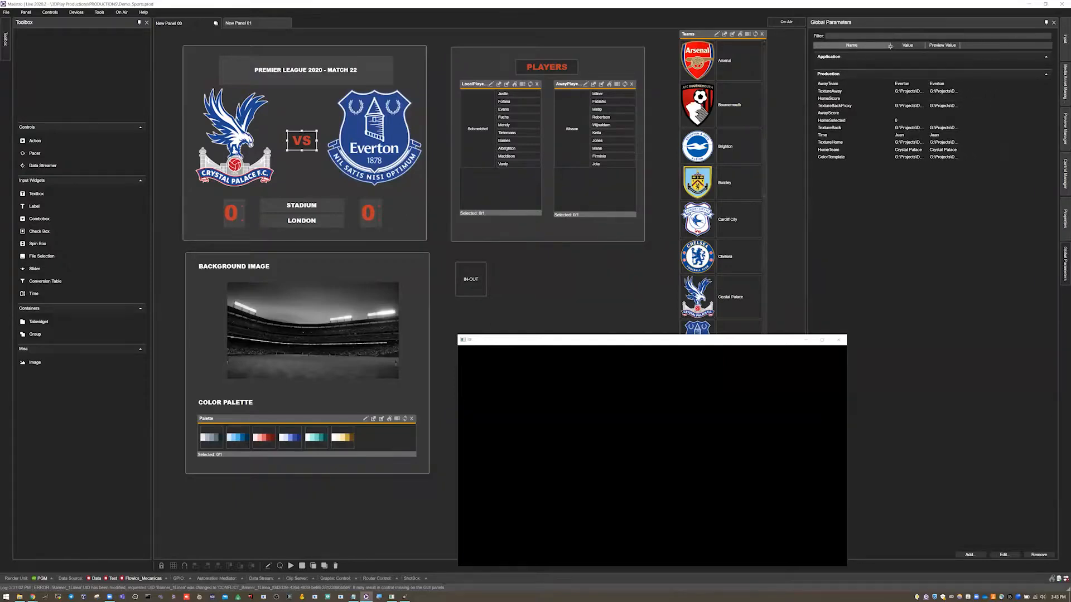
pyautogui.moveTo(864, 50); pyautogui.dragTo(1018, 52)
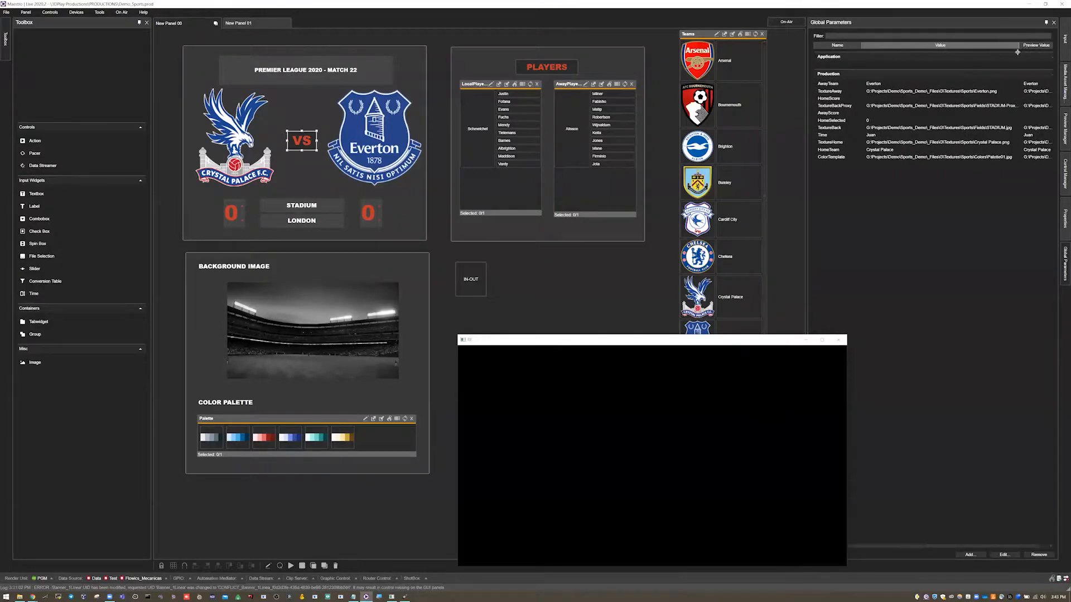
pyautogui.click(842, 120)
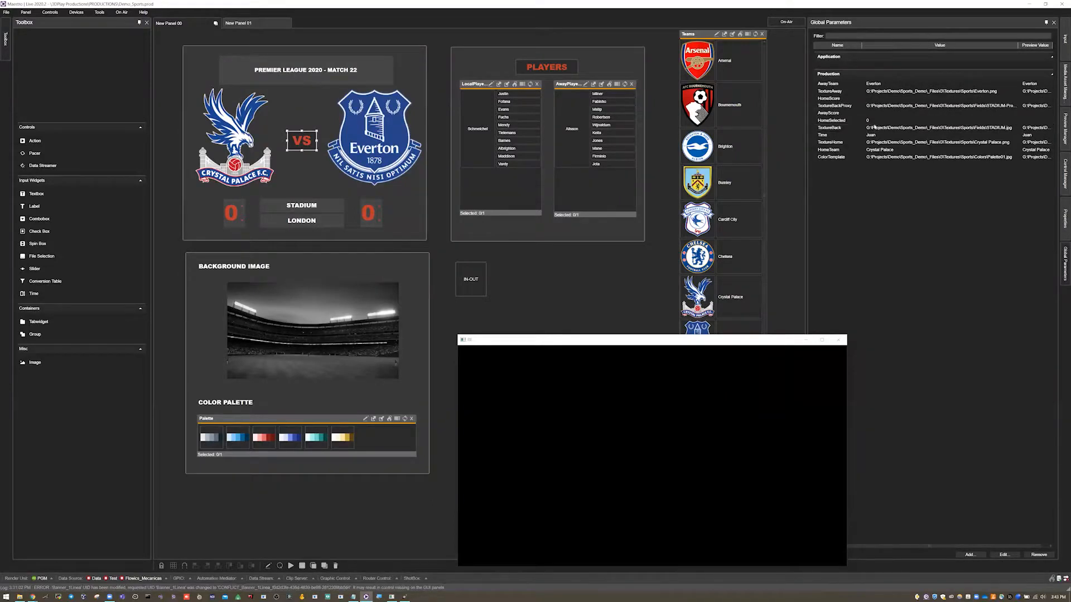
pyautogui.scroll(-3, 726, 179)
pyautogui.scroll(3, 727, 173)
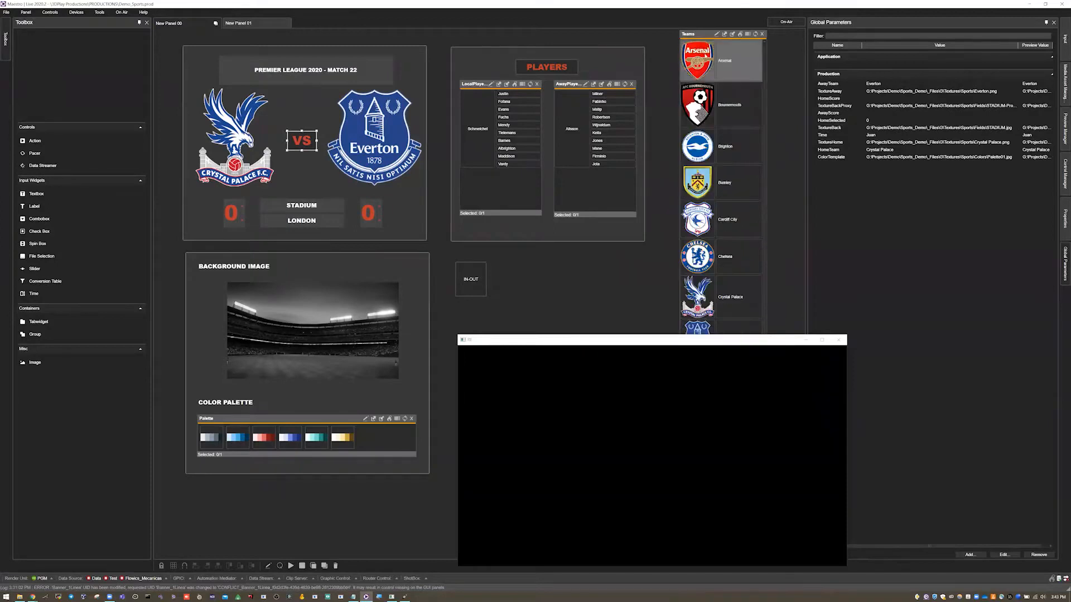
# - Pick Arsenal as home team and Liverpool as away team, and check the team values in the Global Parameters
pyautogui.click(702, 63)
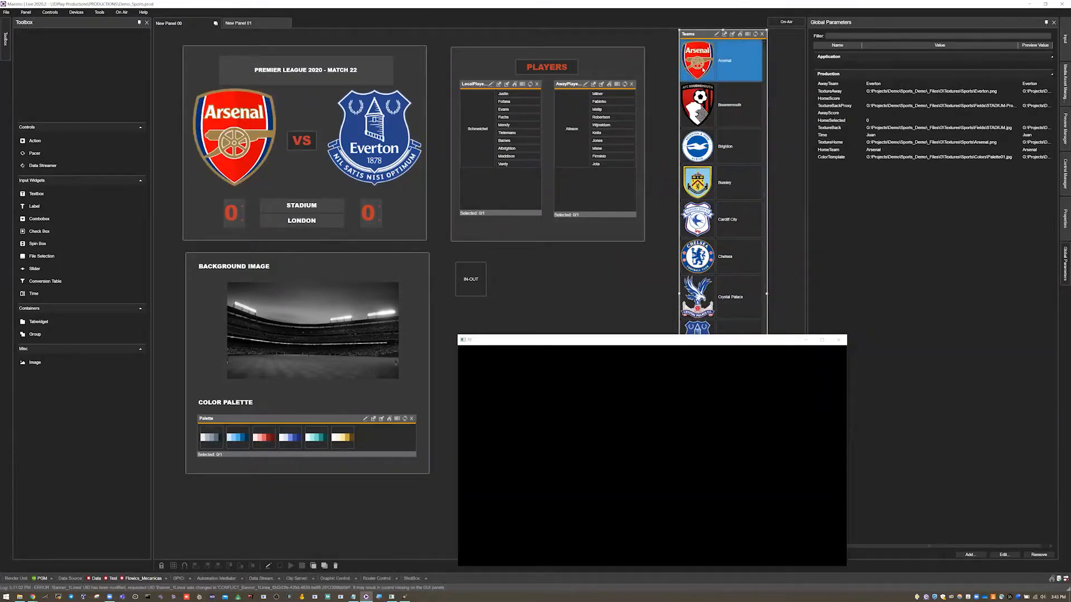
pyautogui.scroll(-3, 710, 109)
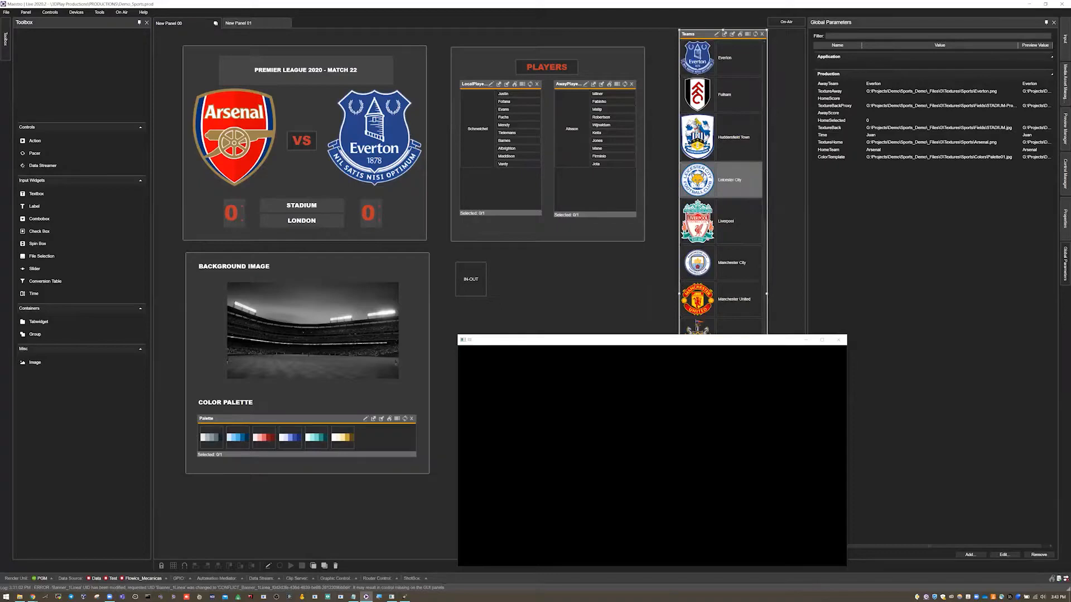
pyautogui.click(708, 222)
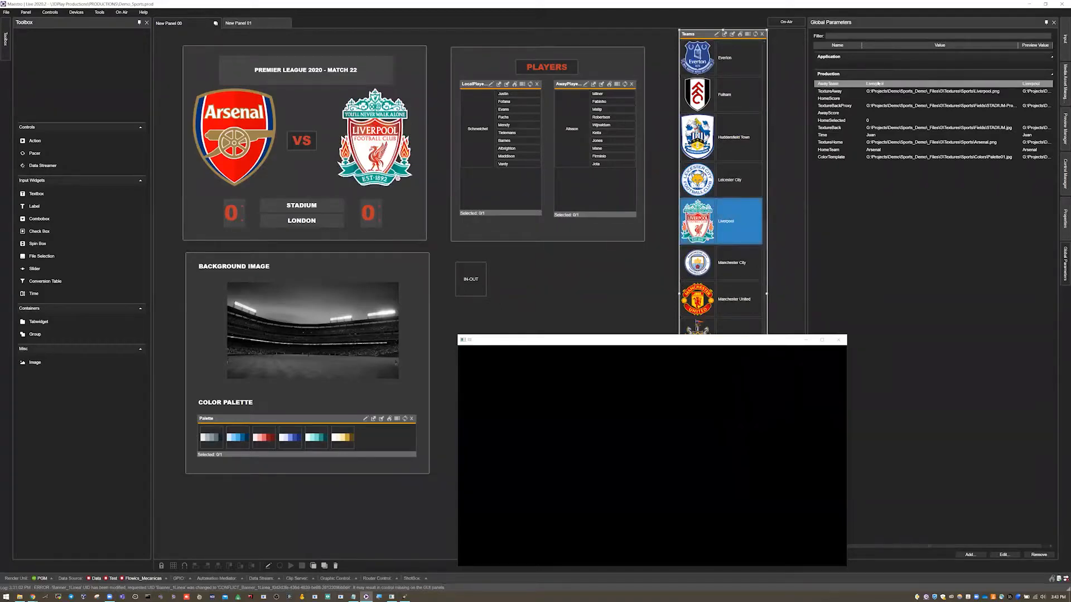
pyautogui.click(914, 143)
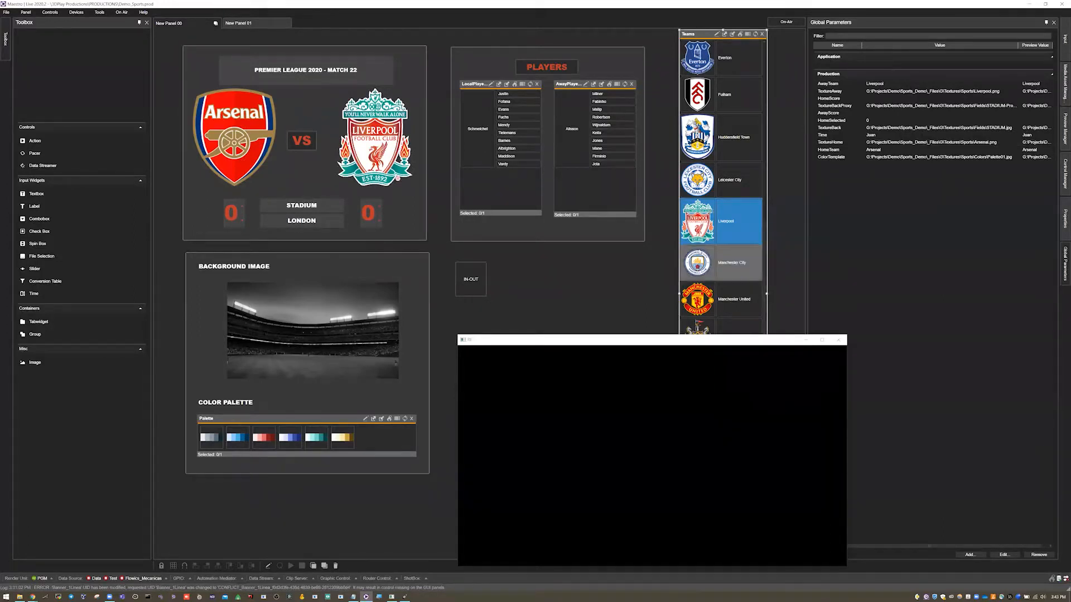
# - Pick Liverpool as home team and Leicester City as away team, and widen the Global Parameters panel to check the background texture
pyautogui.scroll(3, 702, 248)
pyautogui.scroll(-3, 699, 235)
pyautogui.scroll(1, 722, 188)
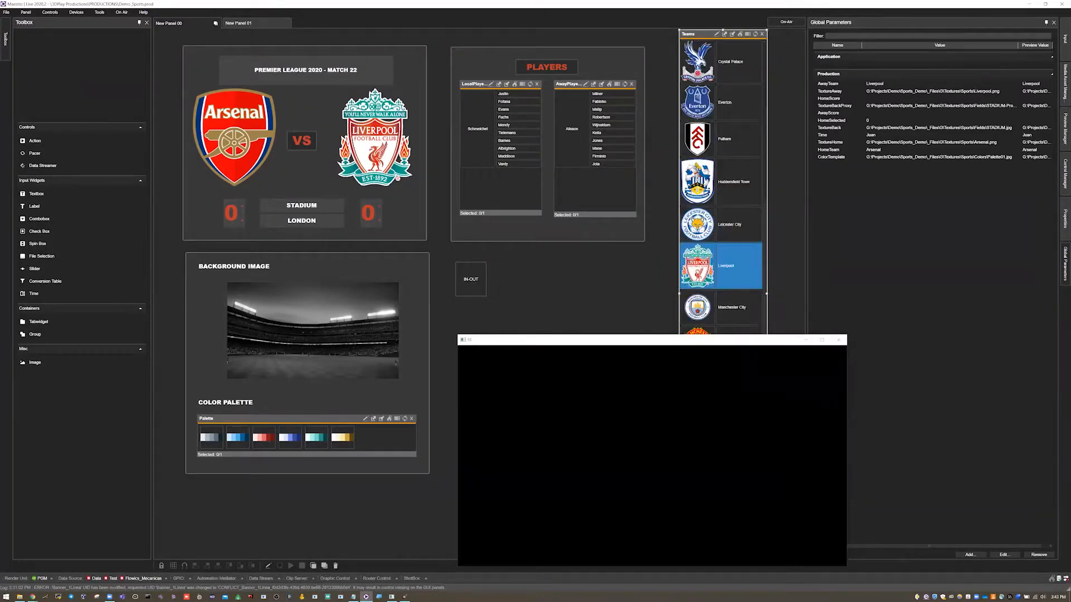
pyautogui.click(725, 266)
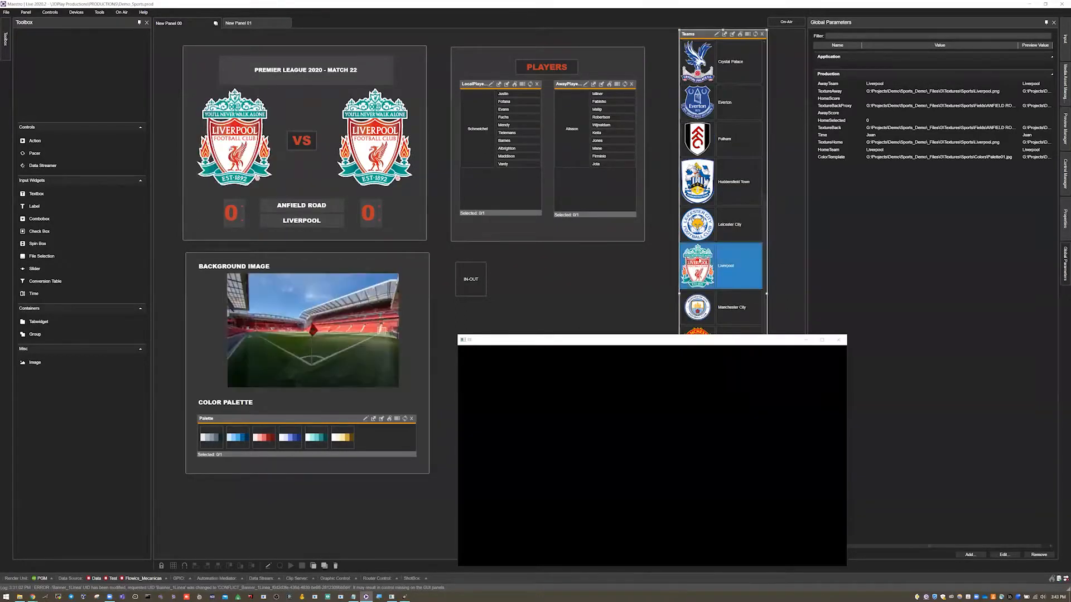
pyautogui.click(725, 224)
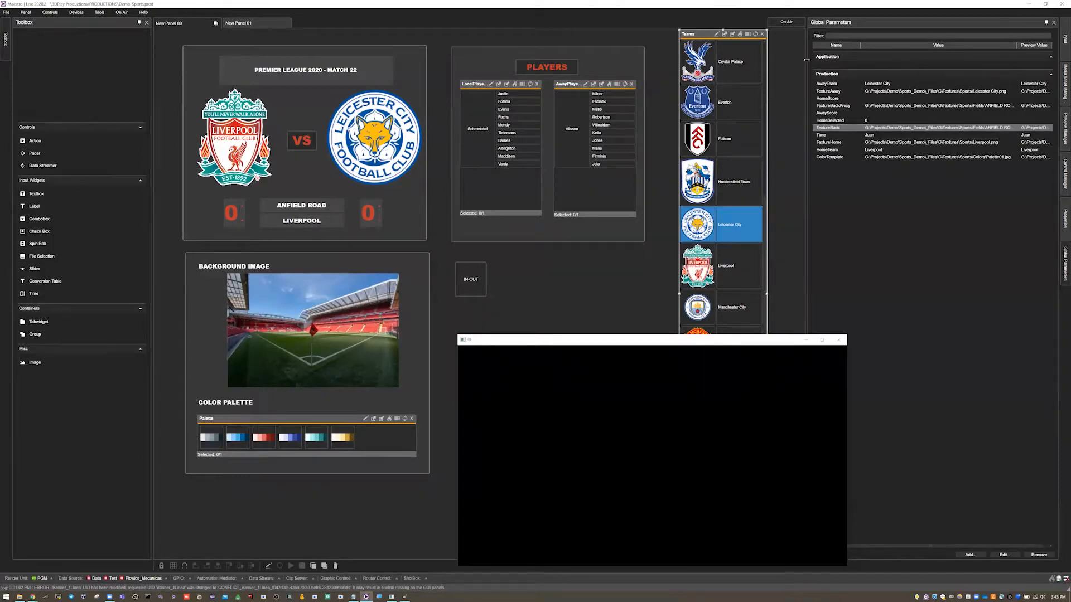
pyautogui.moveTo(806, 59); pyautogui.dragTo(790, 61)
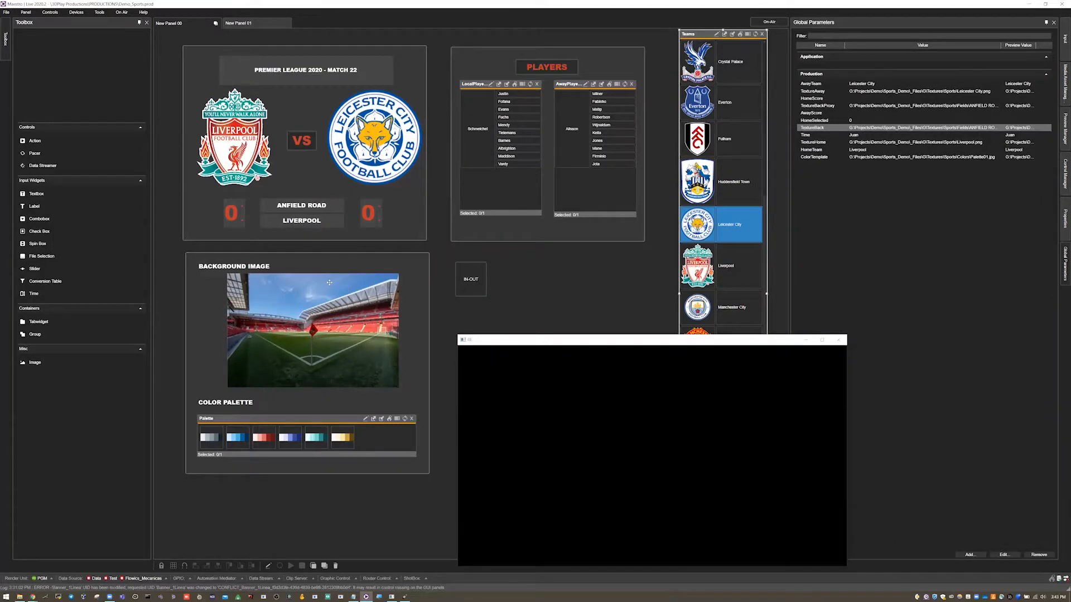
# - Move the render window clear of most of the Teams list, and pick Chelsea as home team and Crystal Palace as away team
pyautogui.moveTo(724, 341); pyautogui.dragTo(920, 470)
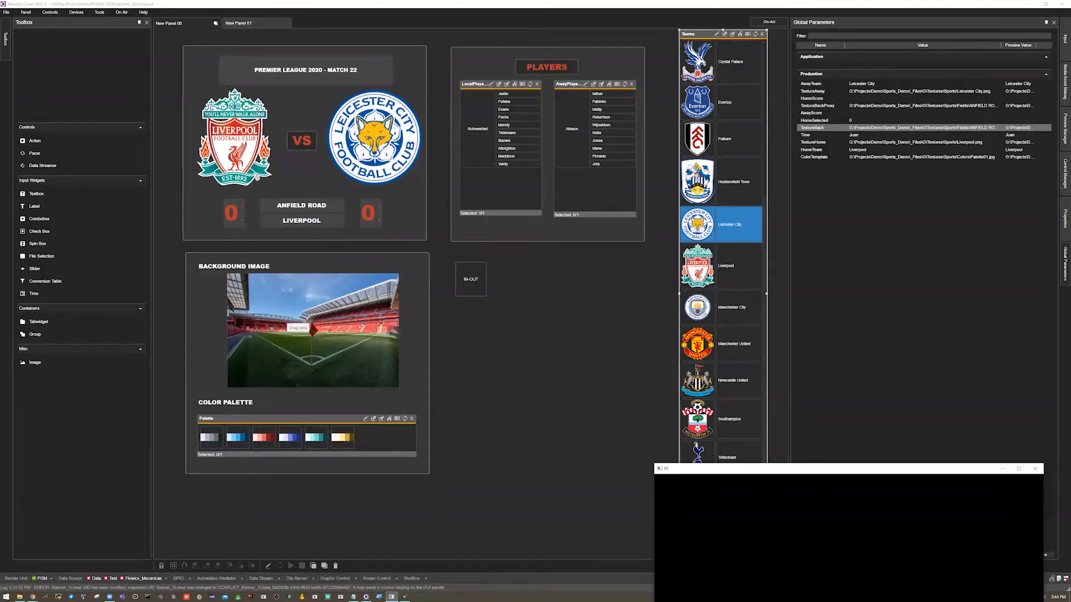
pyautogui.scroll(-1, 725, 287)
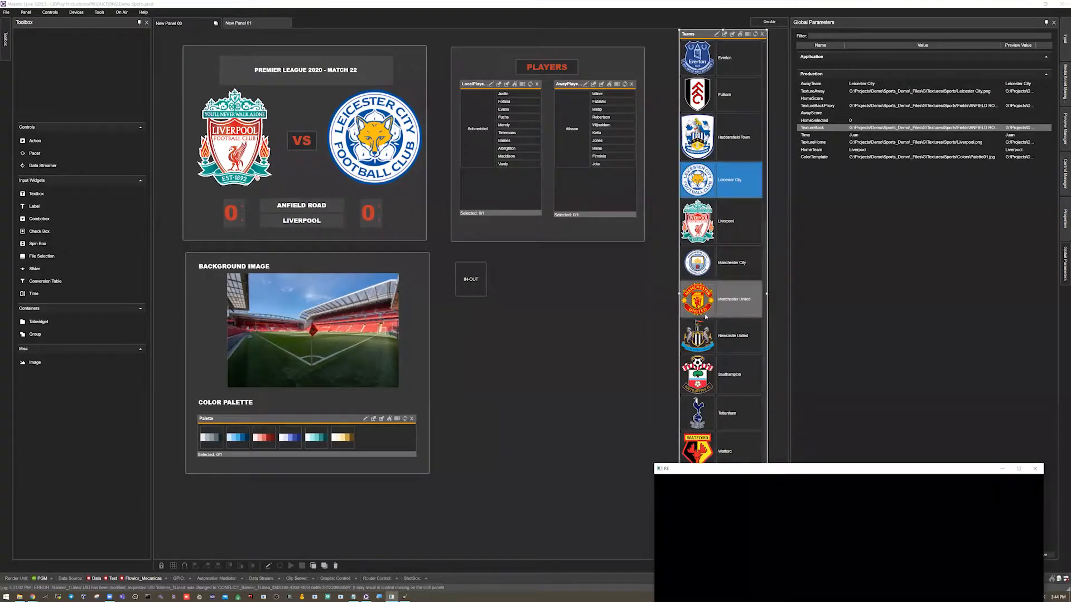
pyautogui.scroll(6, 704, 314)
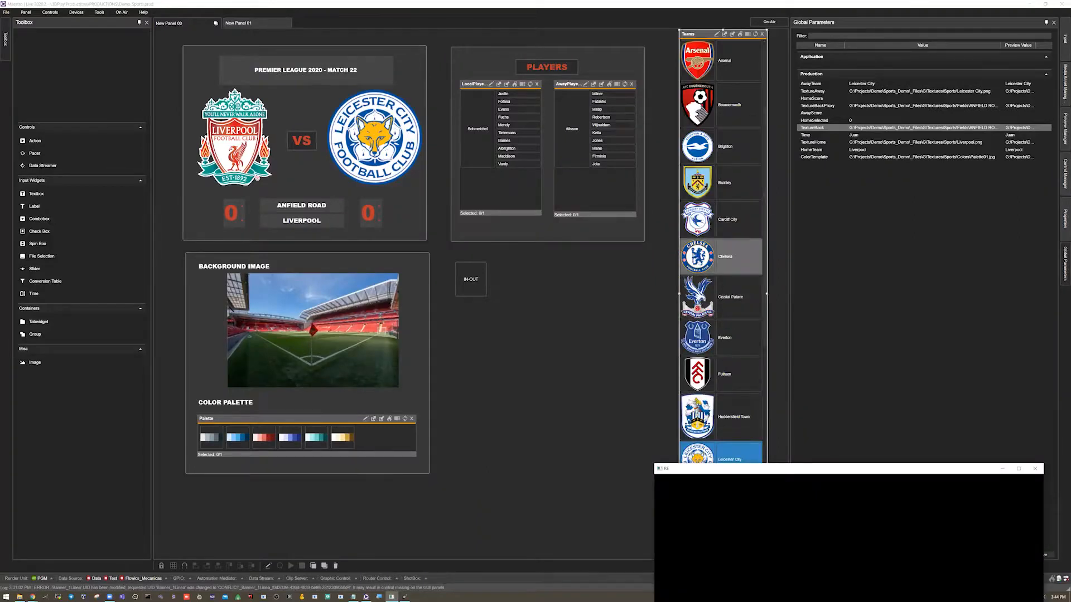
pyautogui.click(721, 257)
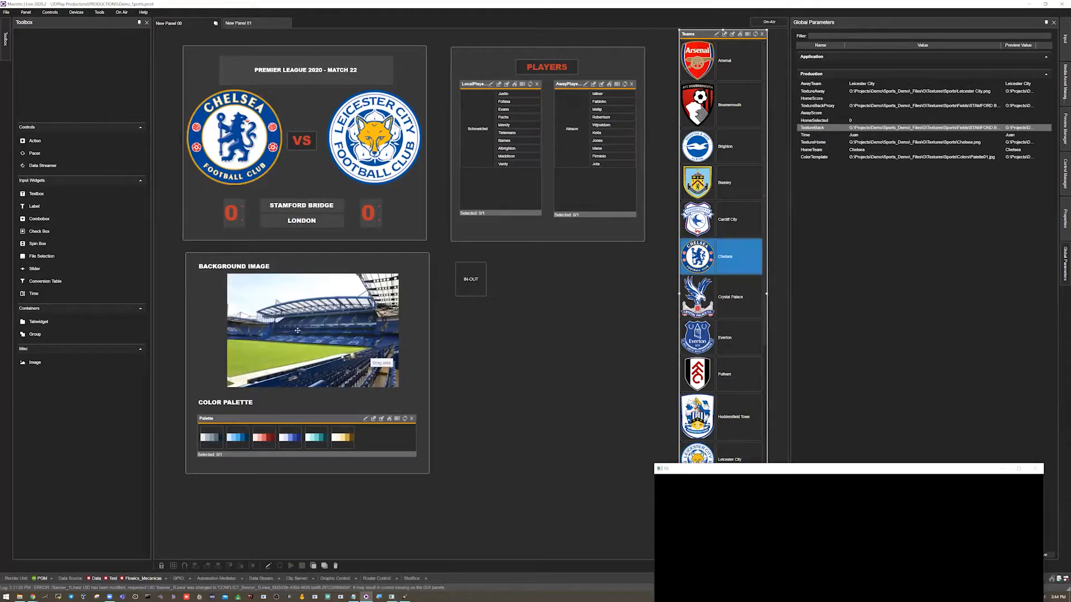
pyautogui.click(720, 296)
# - Pick Manchester United as home team and Manchester City as away team
pyautogui.scroll(-5, 710, 254)
pyautogui.scroll(-1, 711, 258)
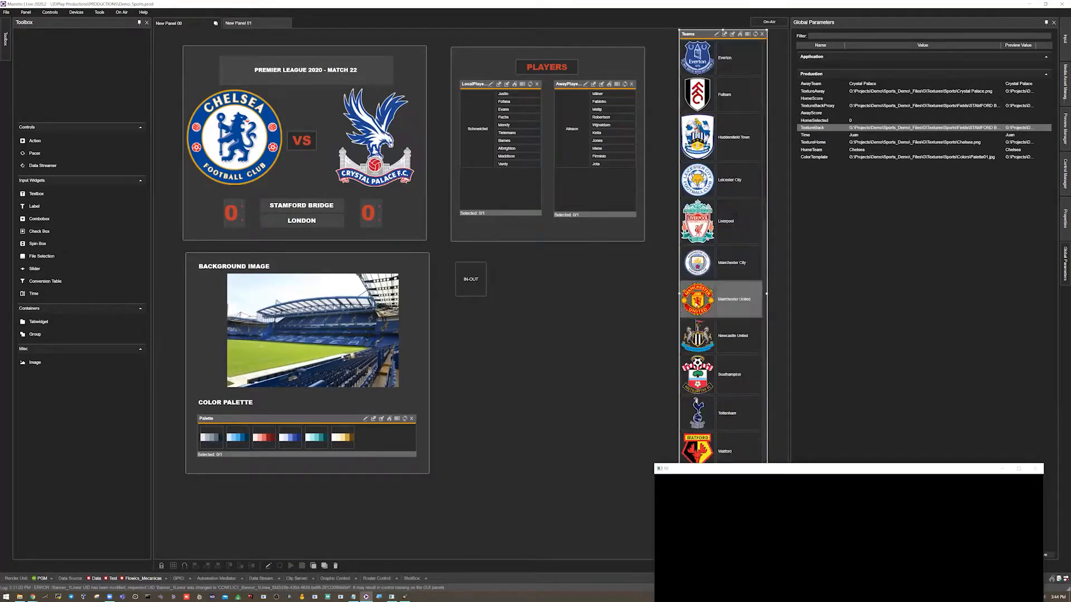
pyautogui.click(719, 299)
pyautogui.click(719, 263)
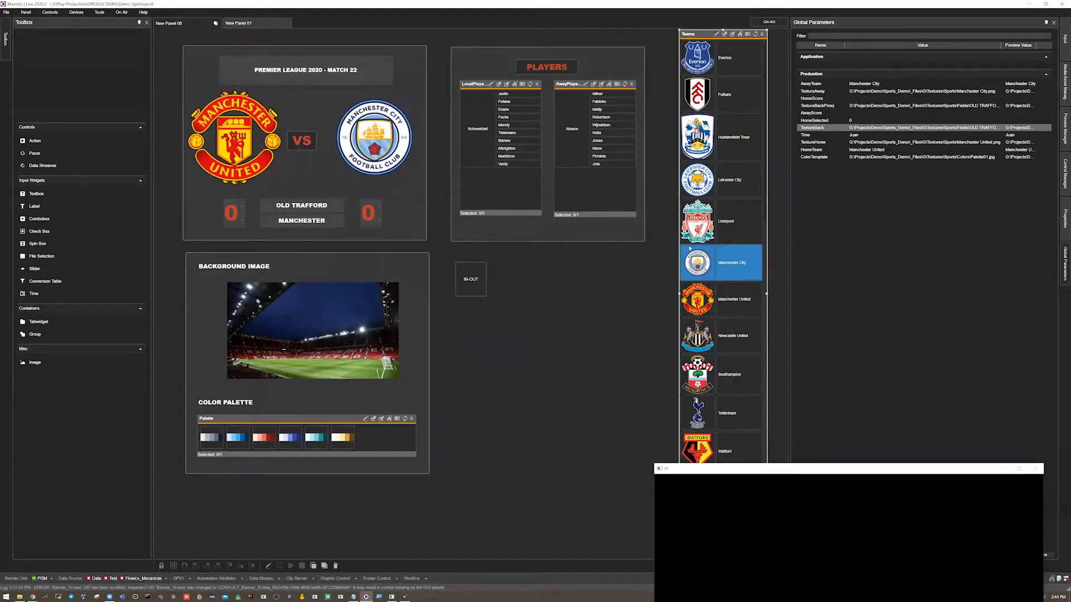
# - Replace the home team with Liverpool, keeping Manchester City as its opponent
pyautogui.scroll(3, 698, 298)
pyautogui.scroll(3, 720, 299)
pyautogui.scroll(-3, 719, 298)
pyautogui.click(720, 339)
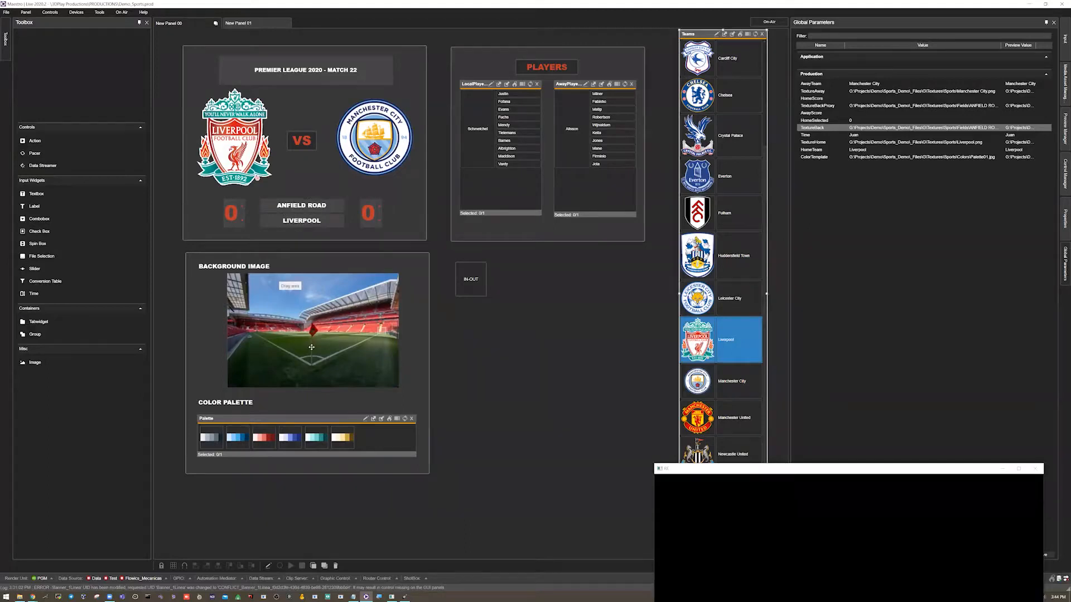
# - Narrow the Global Parameters panel, place the render window beside the Teams list, and switch the panel to on-air mode
pyautogui.moveTo(839, 470); pyautogui.dragTo(669, 323)
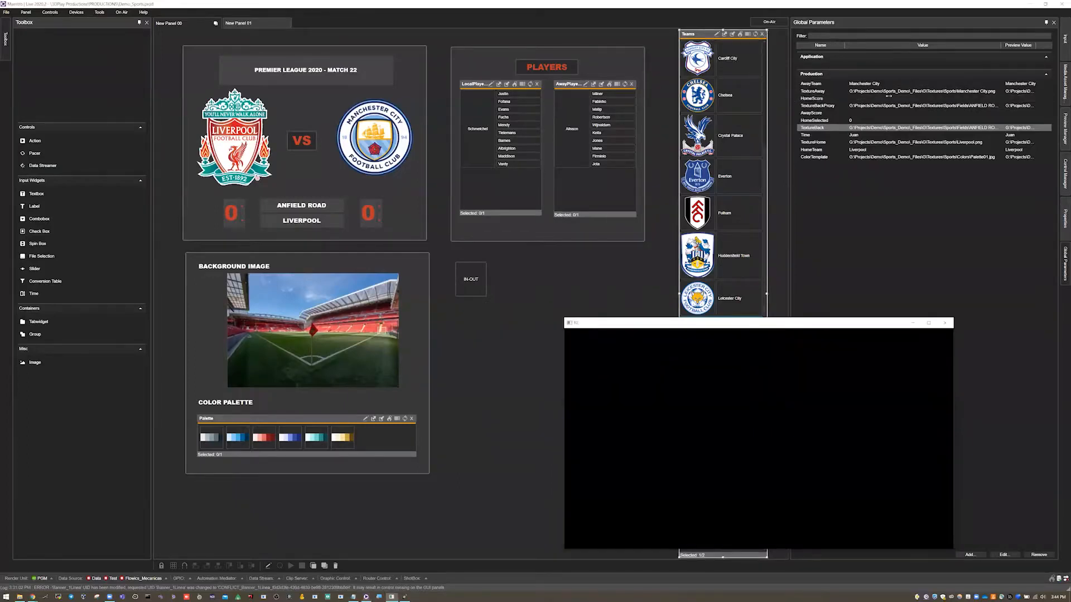
pyautogui.moveTo(789, 101); pyautogui.dragTo(899, 95)
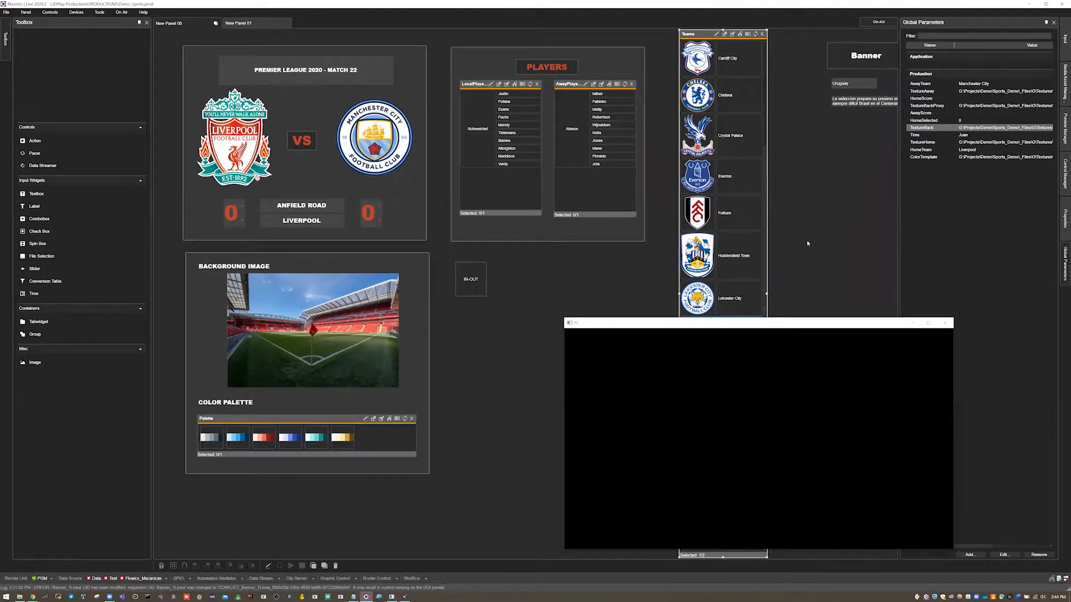
pyautogui.moveTo(804, 322); pyautogui.dragTo(884, 307)
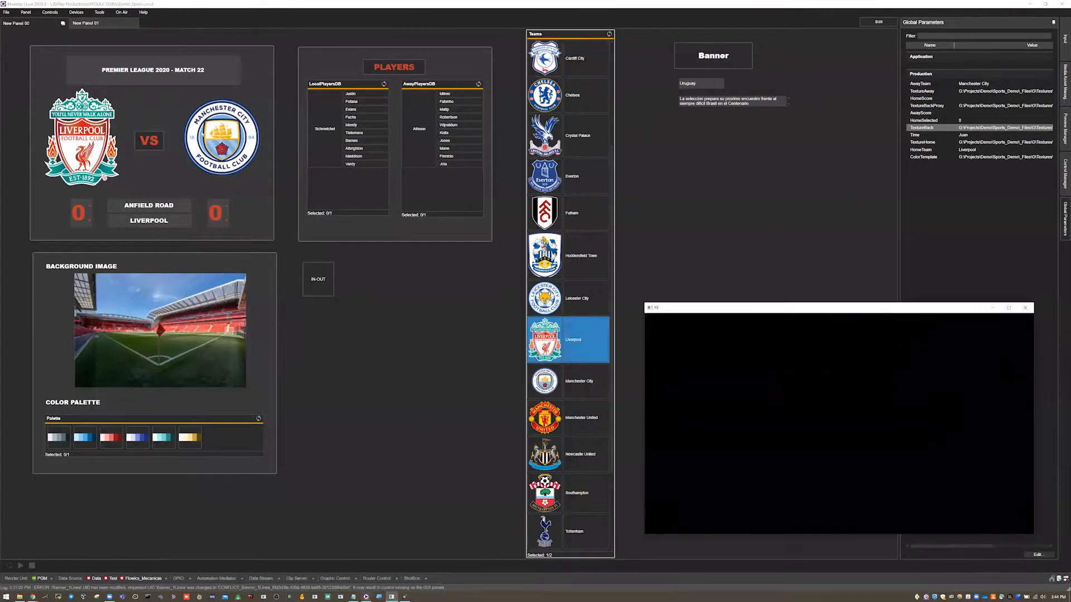
# - Play the IN-OUT action to show the Liverpool vs. Manchester City graphic, and stop it again
pyautogui.rightClick(308, 277)
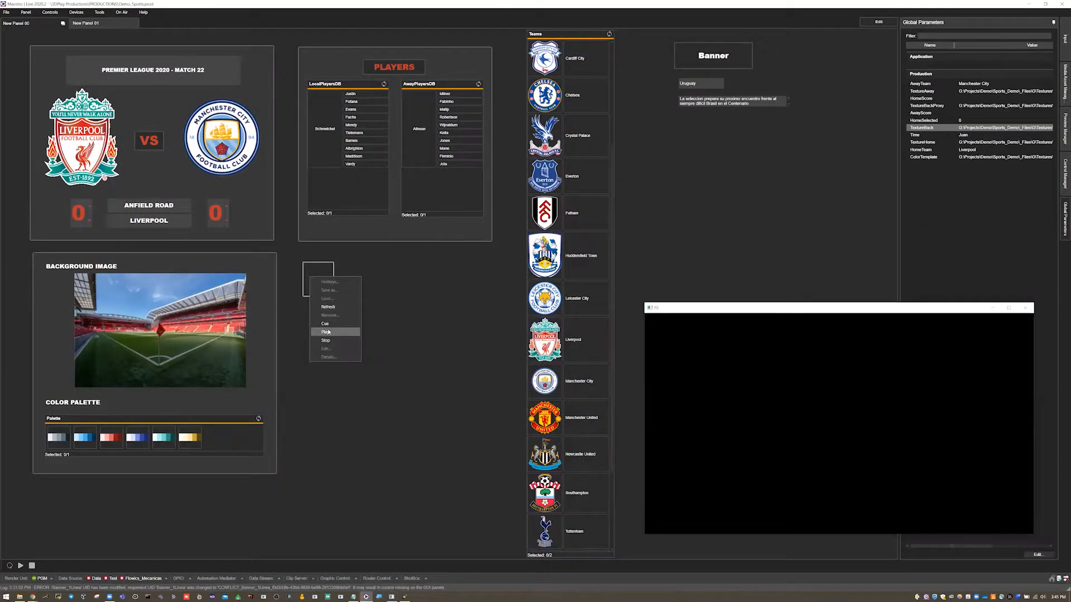
pyautogui.click(328, 330)
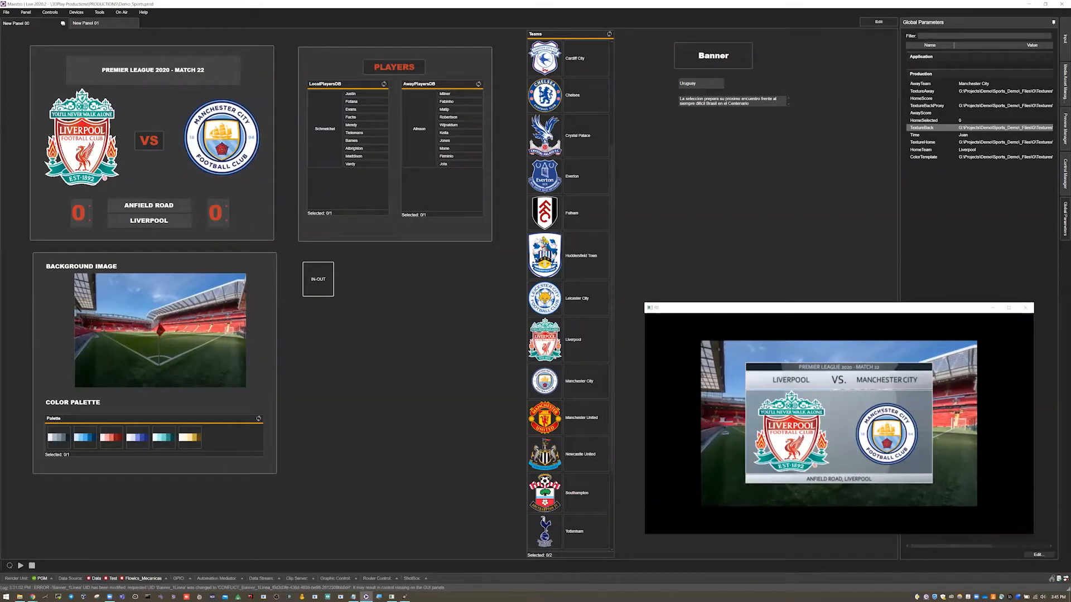
pyautogui.rightClick(313, 290)
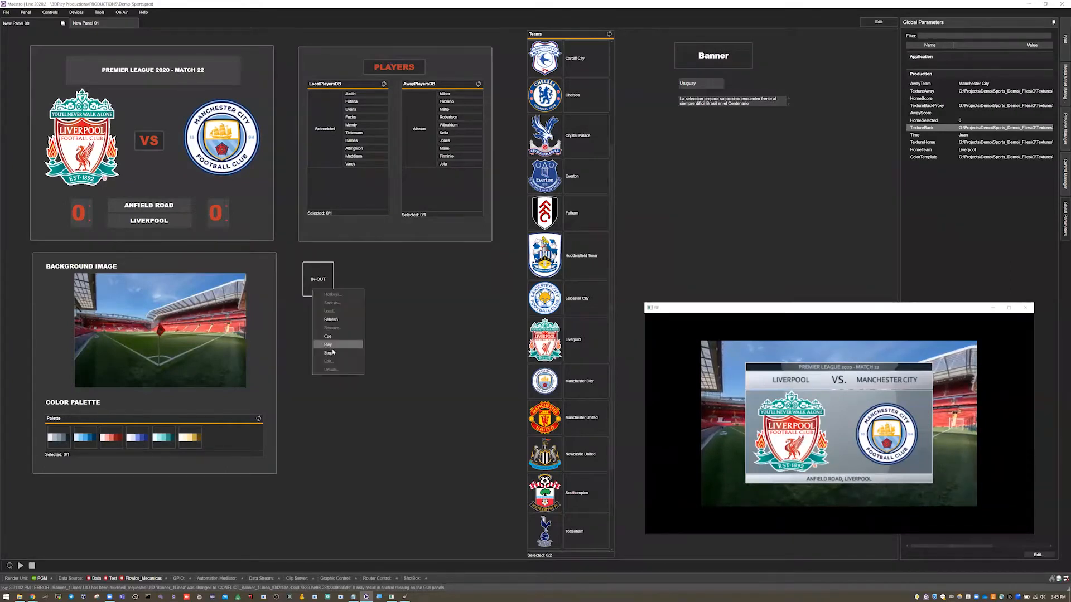
pyautogui.click(317, 360)
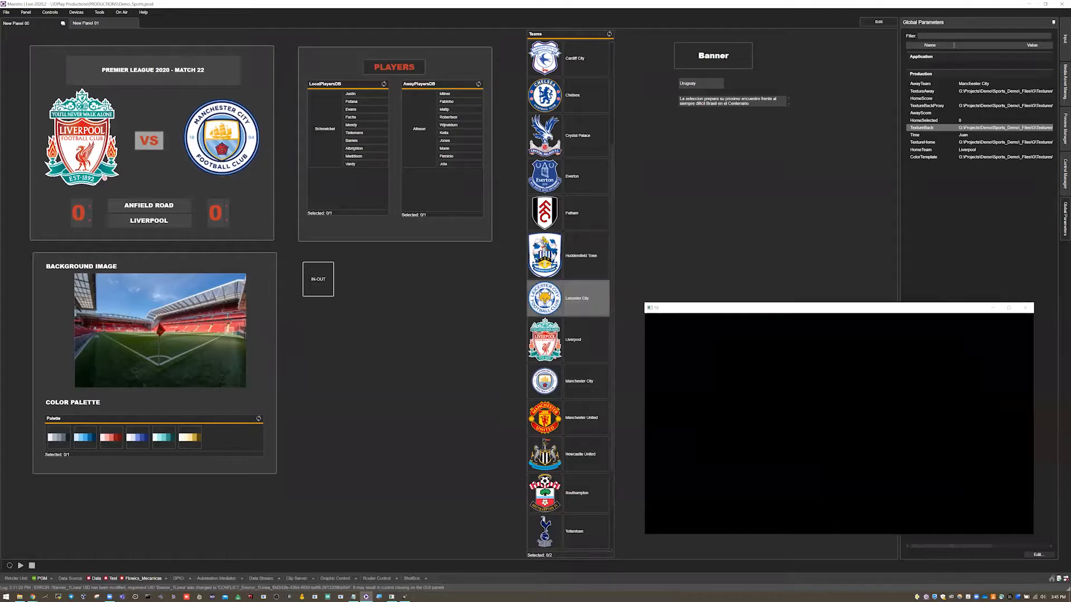
# - Set up Manchester United against Watford with the red colour palette and play the IN-OUT action
pyautogui.scroll(-3, 569, 299)
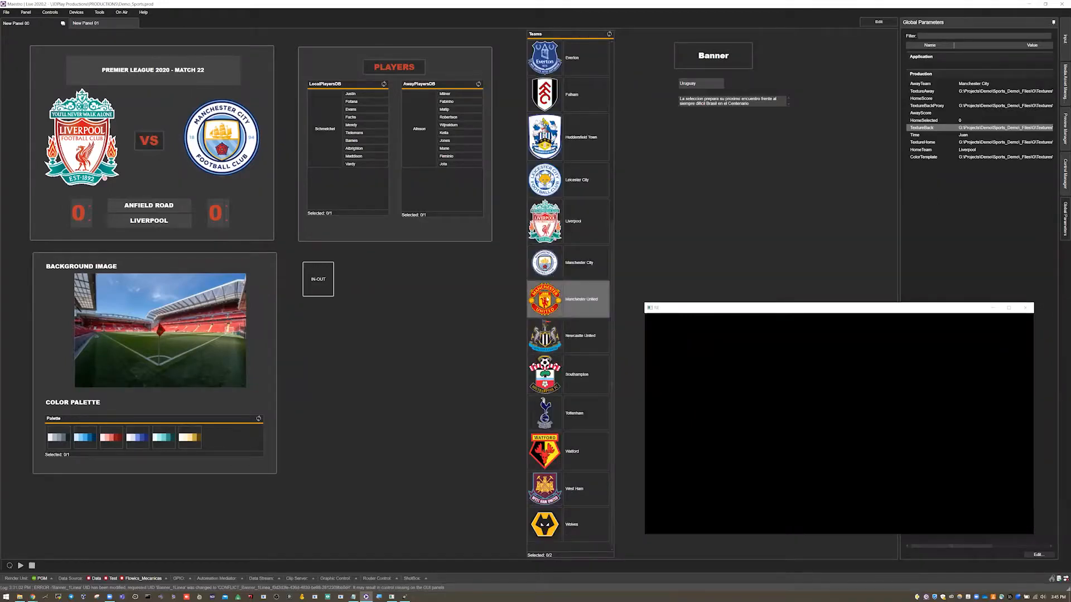
pyautogui.click(580, 299)
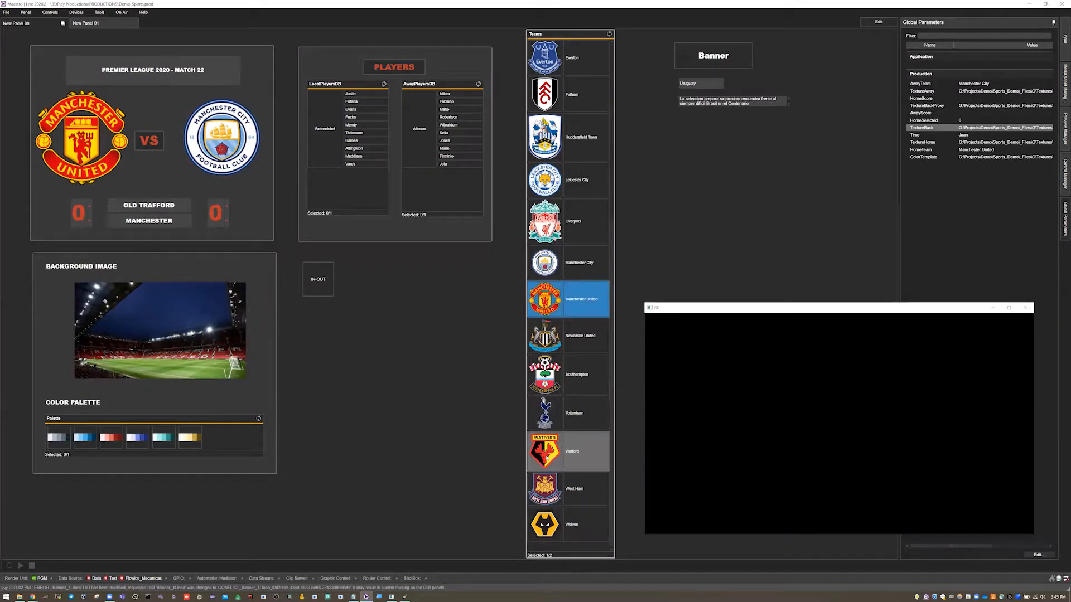
pyautogui.click(547, 458)
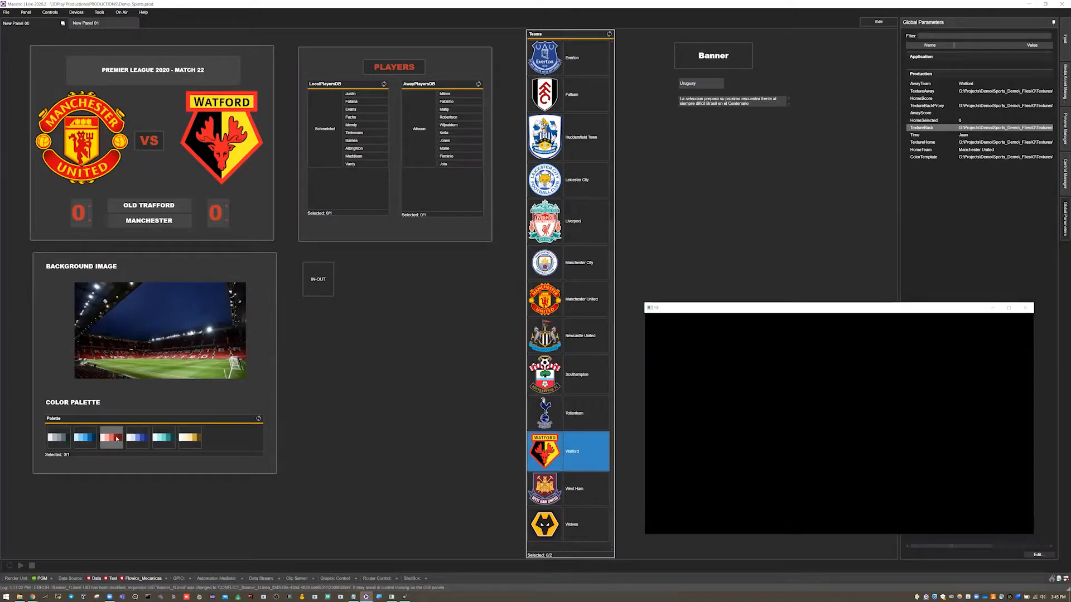
pyautogui.rightClick(323, 276)
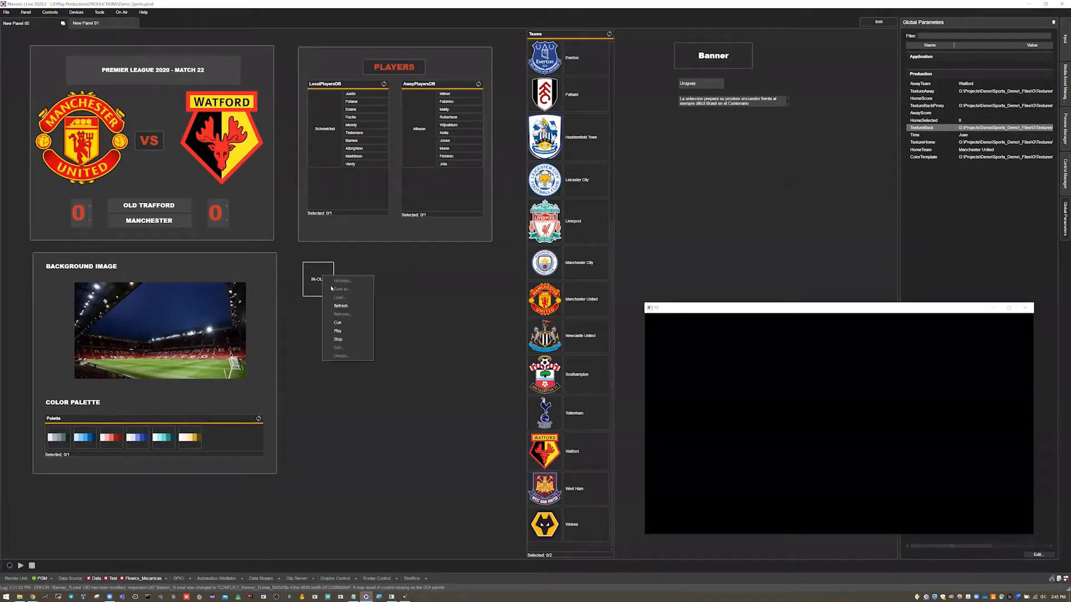
pyautogui.click(347, 330)
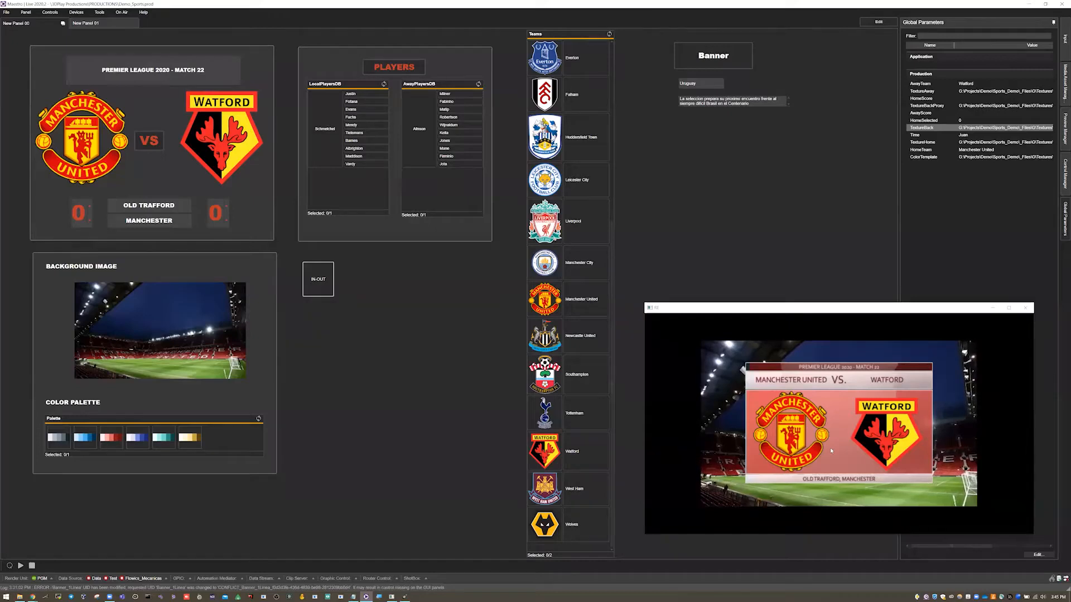
# - Apply all six colour palettes in turn to the playing match graphic, returning to the grey one and finally the red one
pyautogui.click(57, 437)
pyautogui.click(90, 444)
pyautogui.click(112, 442)
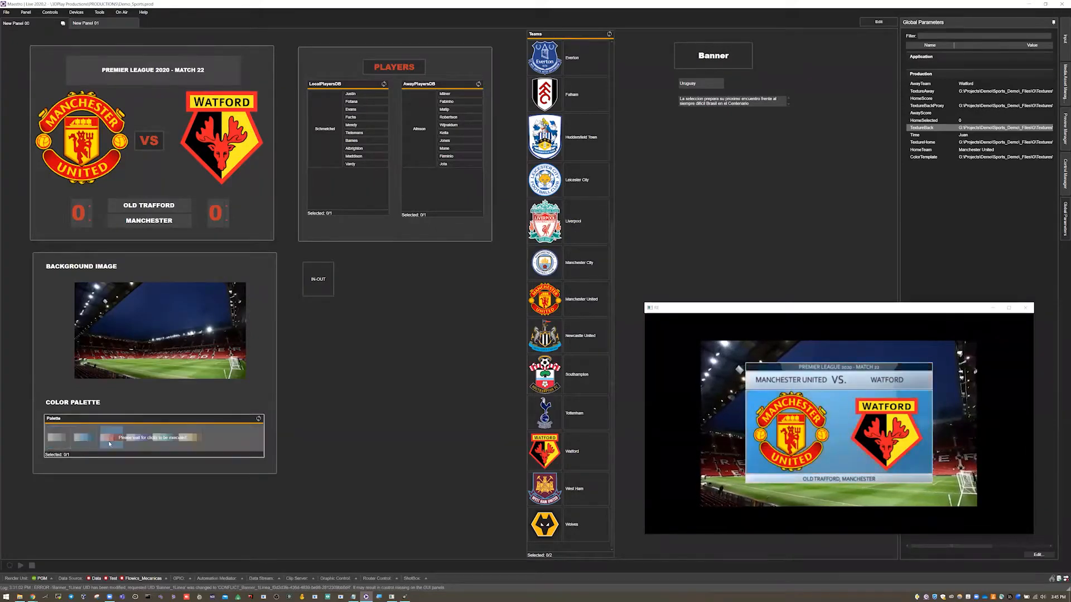
pyautogui.click(138, 442)
pyautogui.click(162, 440)
pyautogui.click(189, 440)
pyautogui.click(54, 435)
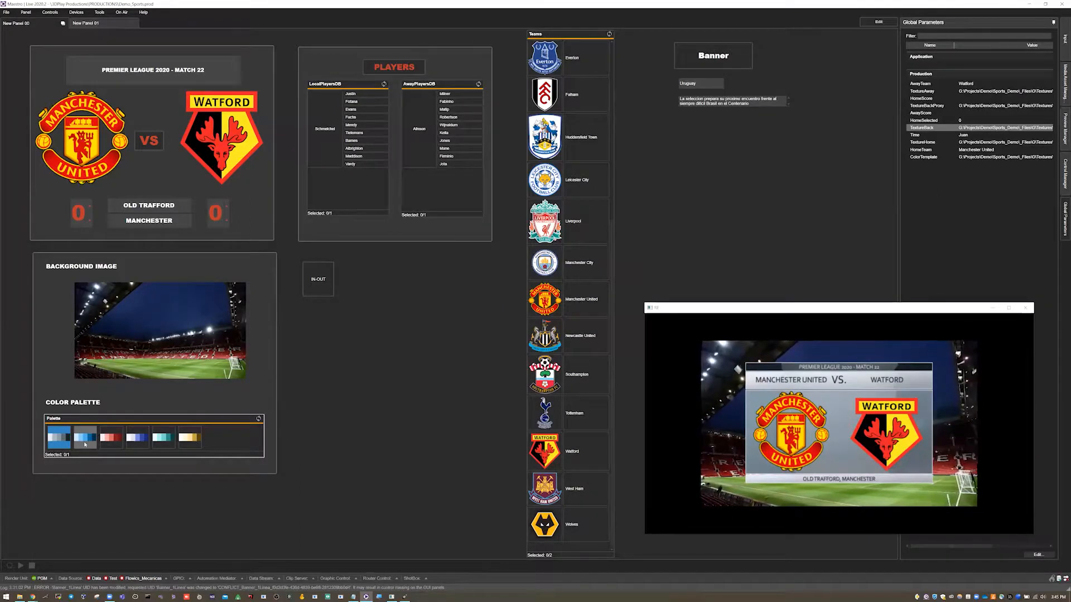
pyautogui.click(111, 438)
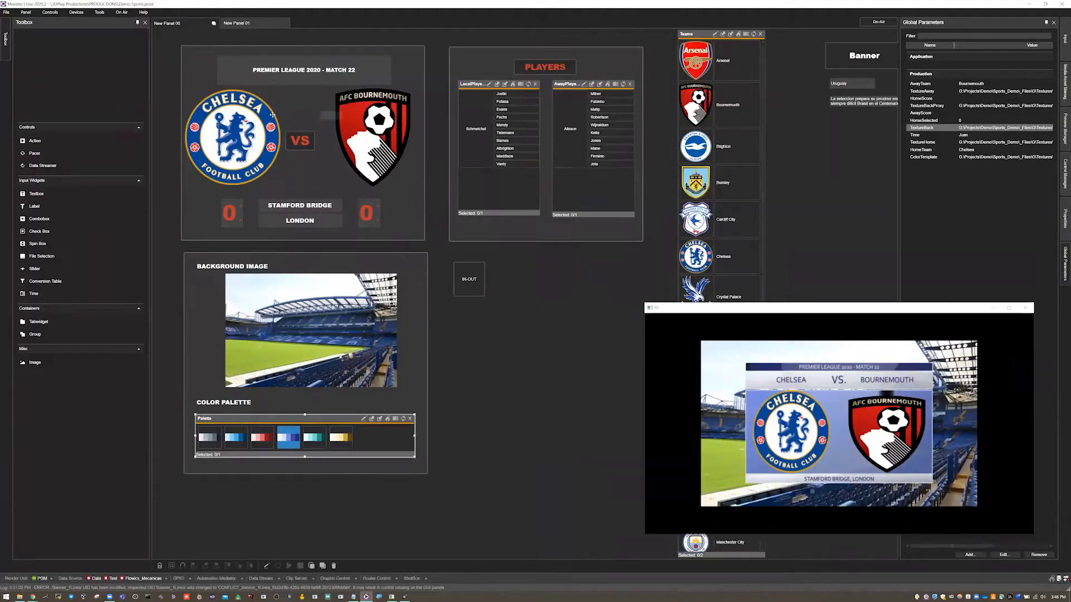
# - Switch the sports panel to edit mode and select the away team's crest and the home team's crest in turn
pyautogui.click(298, 122)
pyautogui.click(335, 126)
pyautogui.click(260, 124)
pyautogui.click(334, 127)
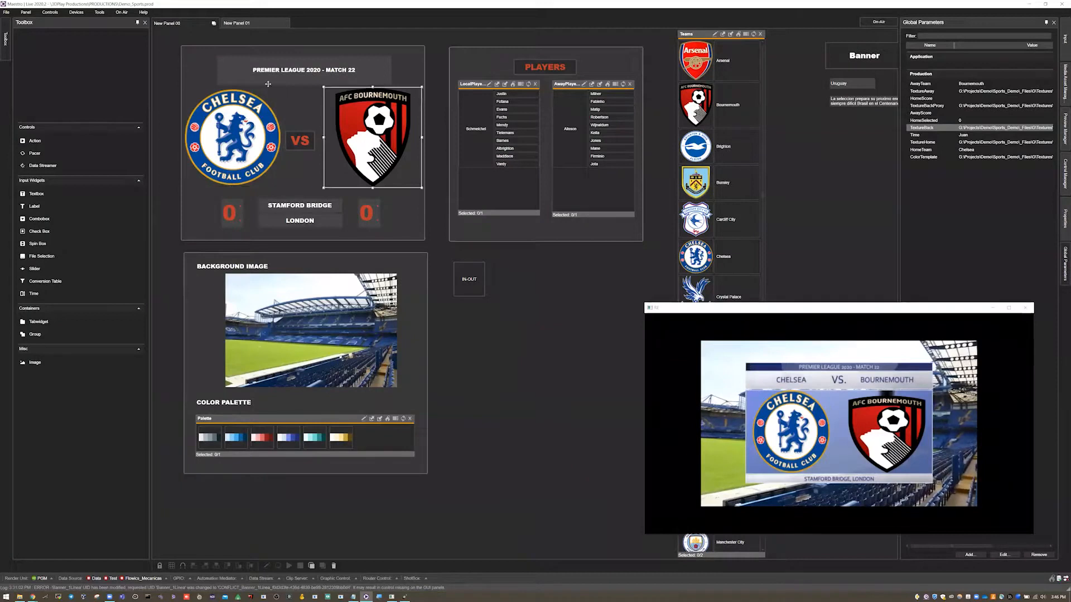
pyautogui.click(271, 109)
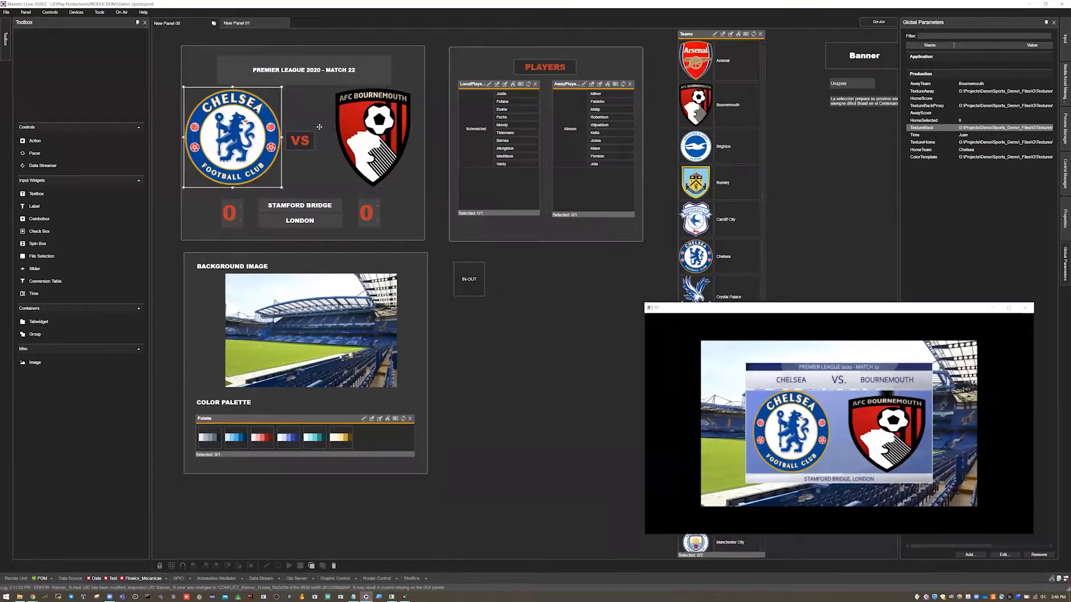
# - Examine the exported inputs of the two-line banner action on New Panel 01 and return to the sports panel
pyautogui.click(270, 21)
pyautogui.click(400, 151)
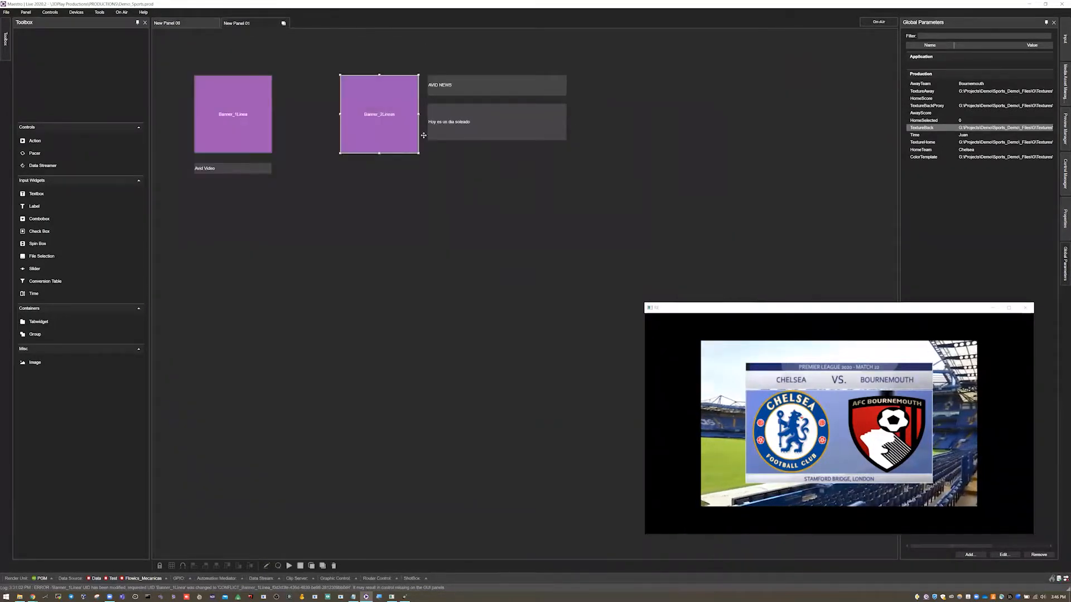
pyautogui.click(1066, 38)
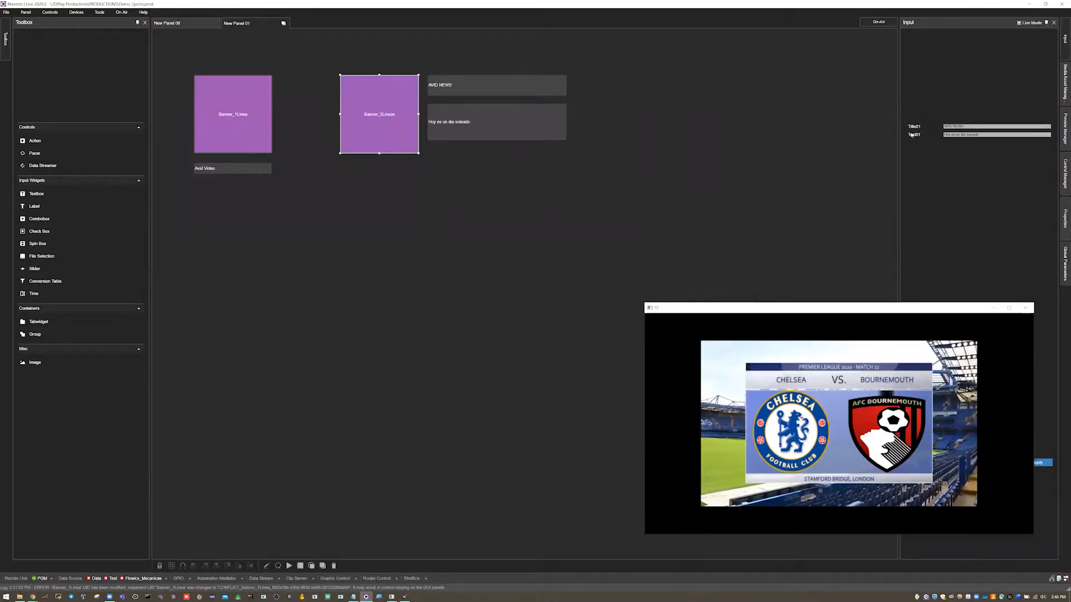
pyautogui.click(169, 25)
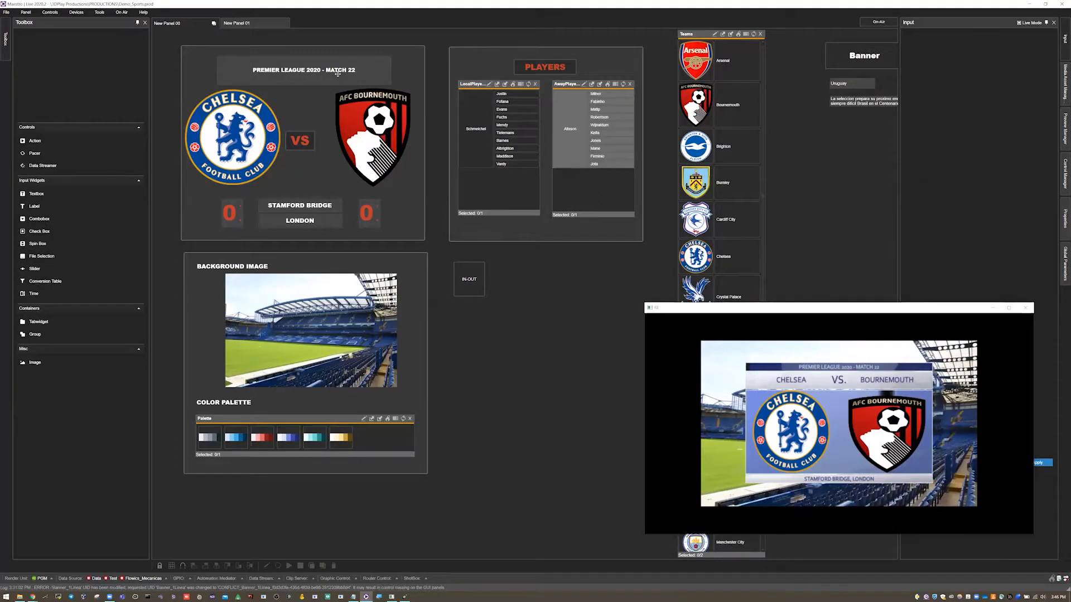
# - Add a production global parameter named HomeTeamEmblem with empty values
pyautogui.moveTo(822, 310); pyautogui.dragTo(795, 308)
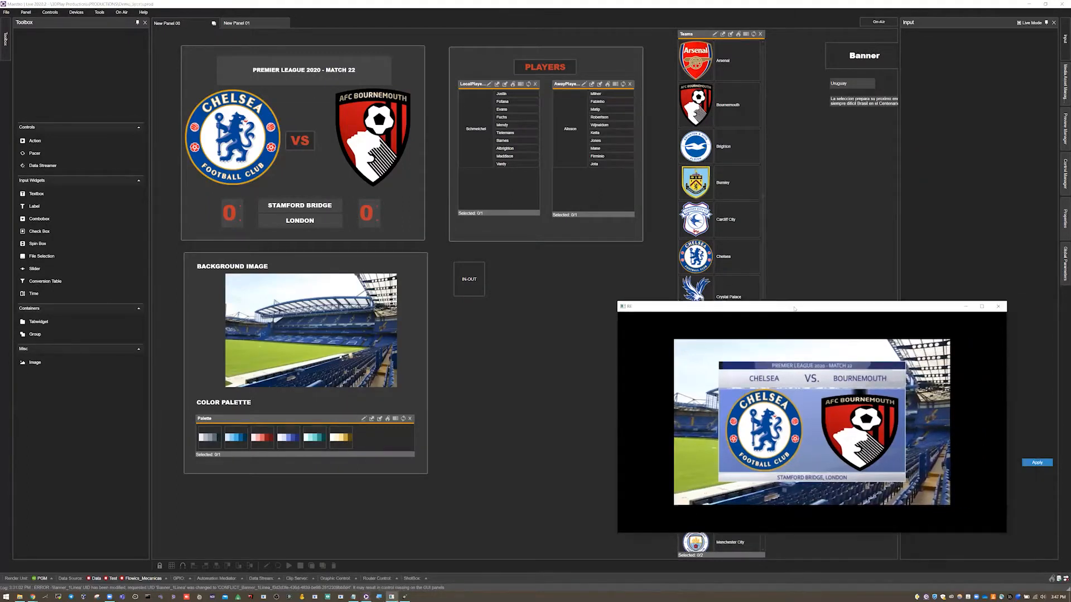
pyautogui.moveTo(594, 313); pyautogui.dragTo(456, 309)
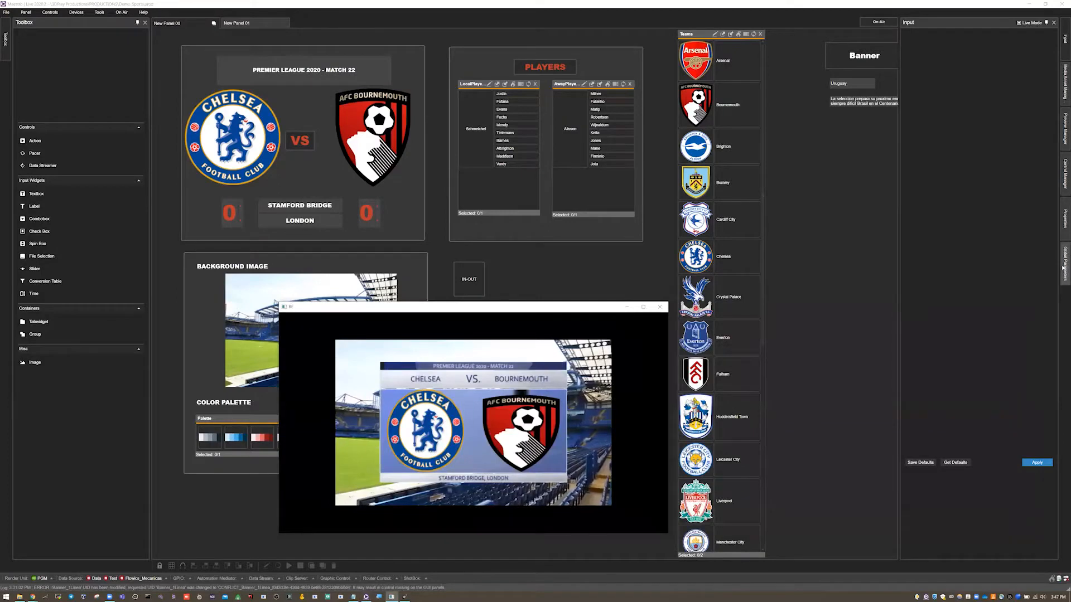
pyautogui.click(1064, 268)
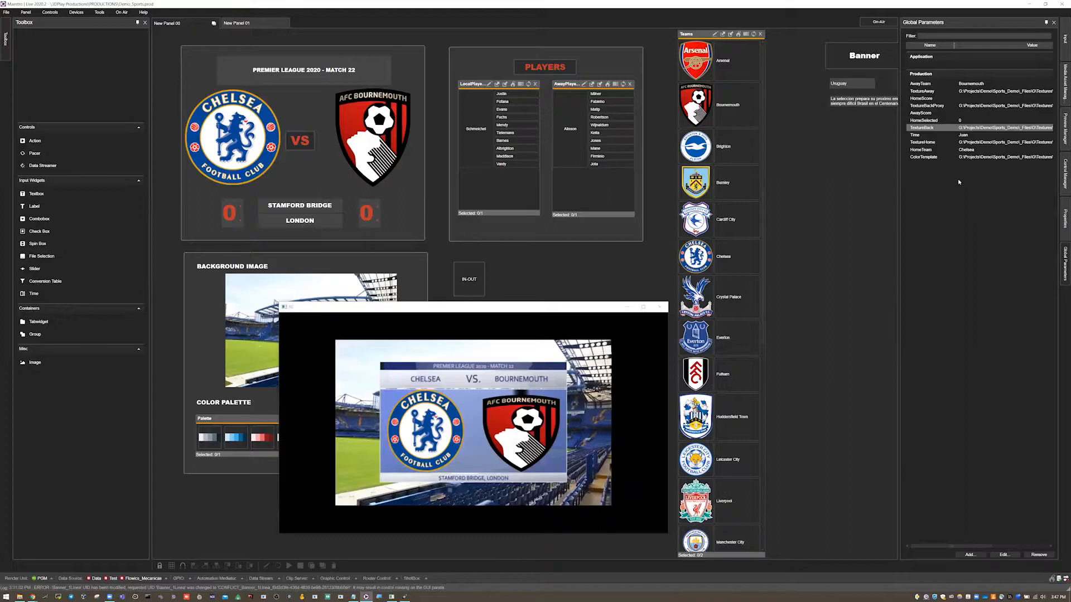
pyautogui.click(971, 555)
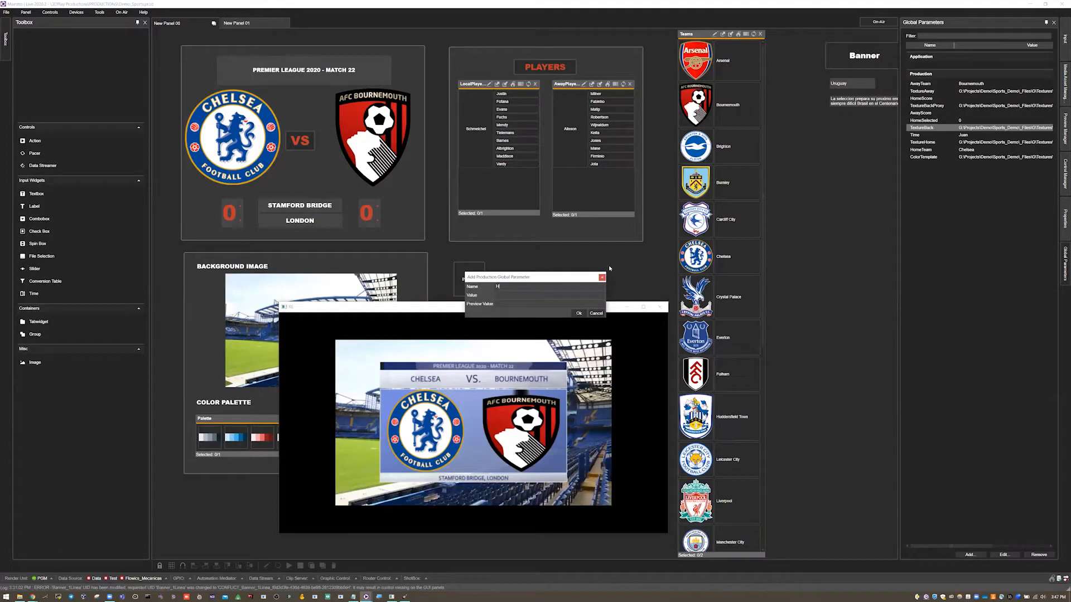
pyautogui.write('TeamEm')
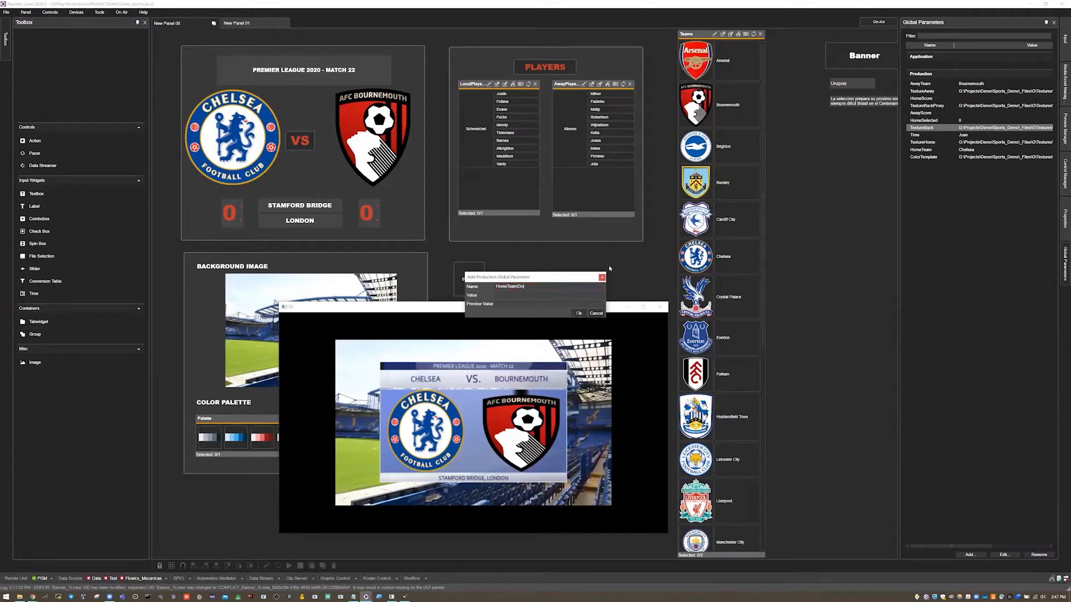
pyautogui.write('blem')
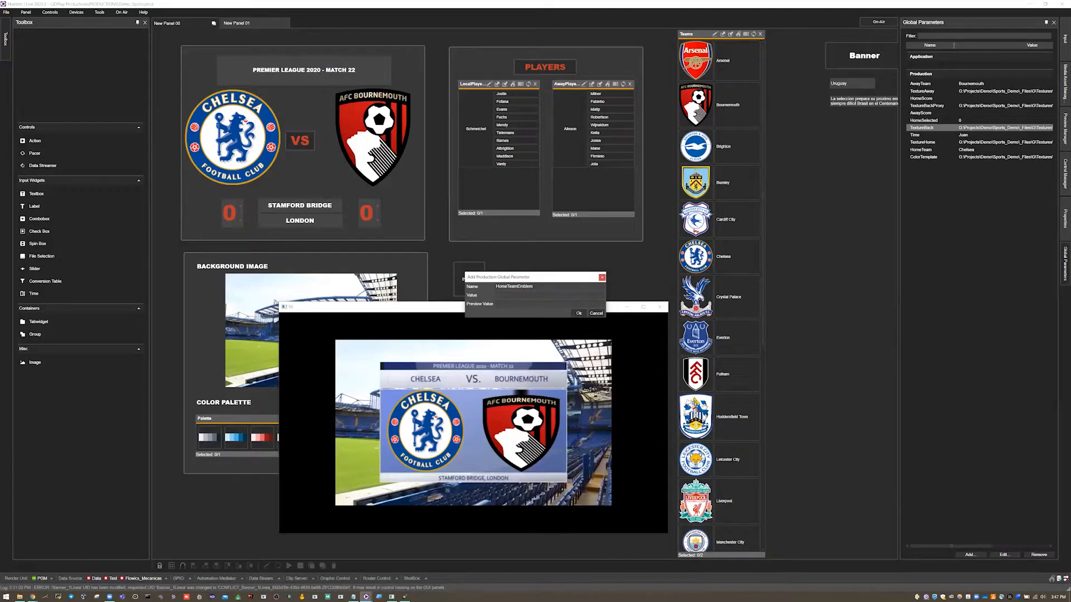
pyautogui.click(579, 314)
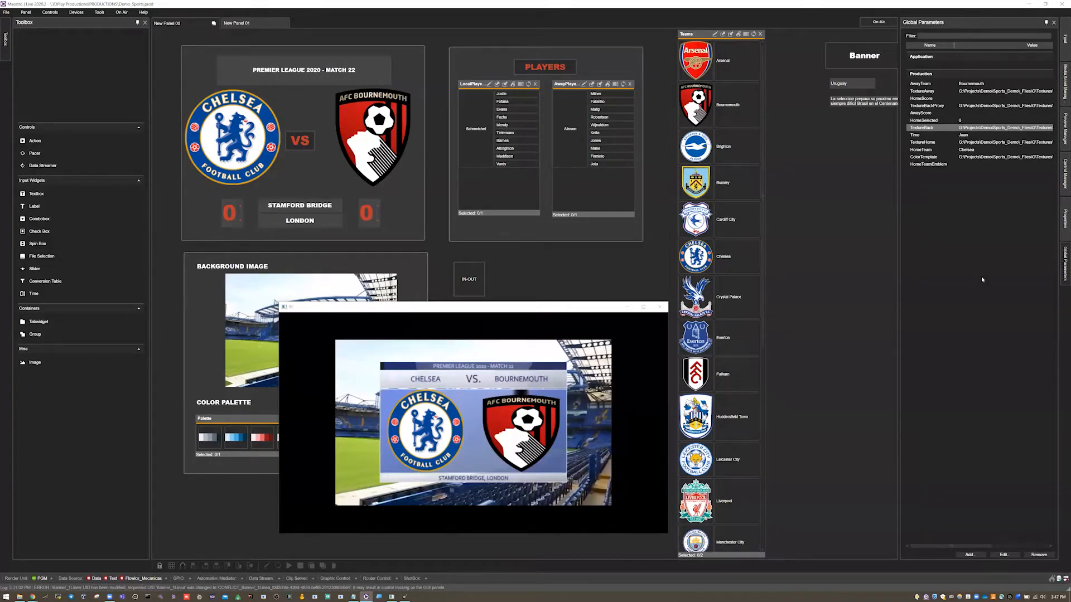
# - Place a File Selection widget below the IN-OUT action, widen it to nearly the Players group's width, and minimize the render window
pyautogui.moveTo(569, 307); pyautogui.dragTo(983, 303)
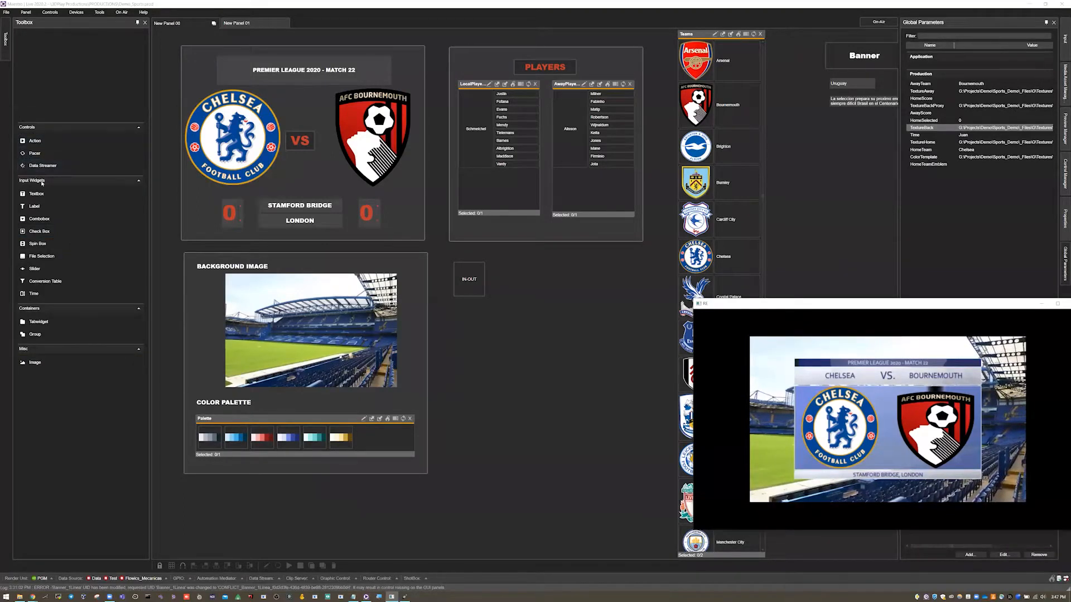
pyautogui.click(253, 24)
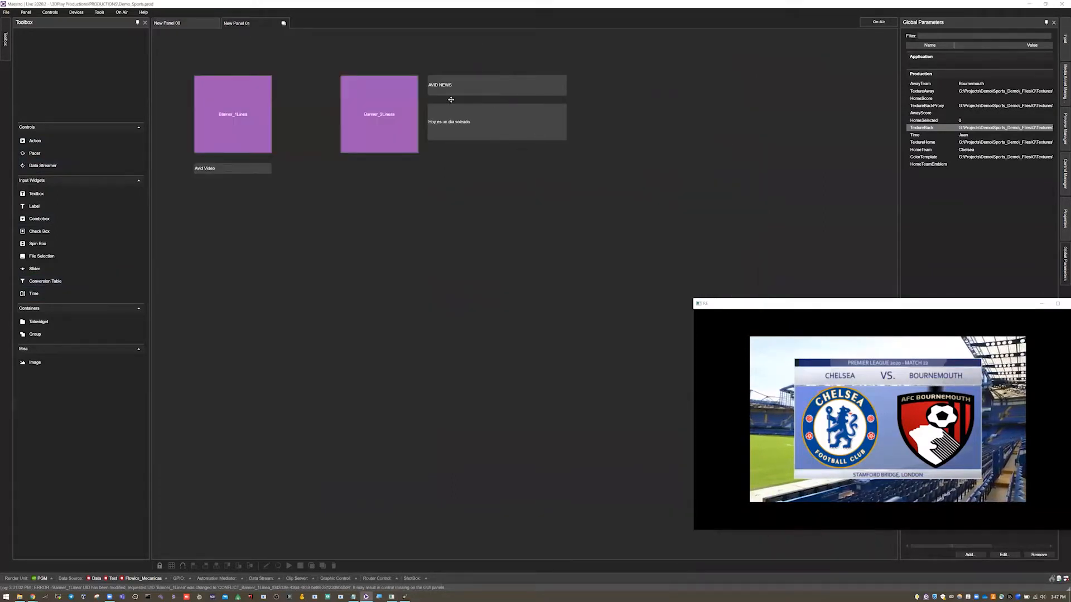
pyautogui.click(190, 23)
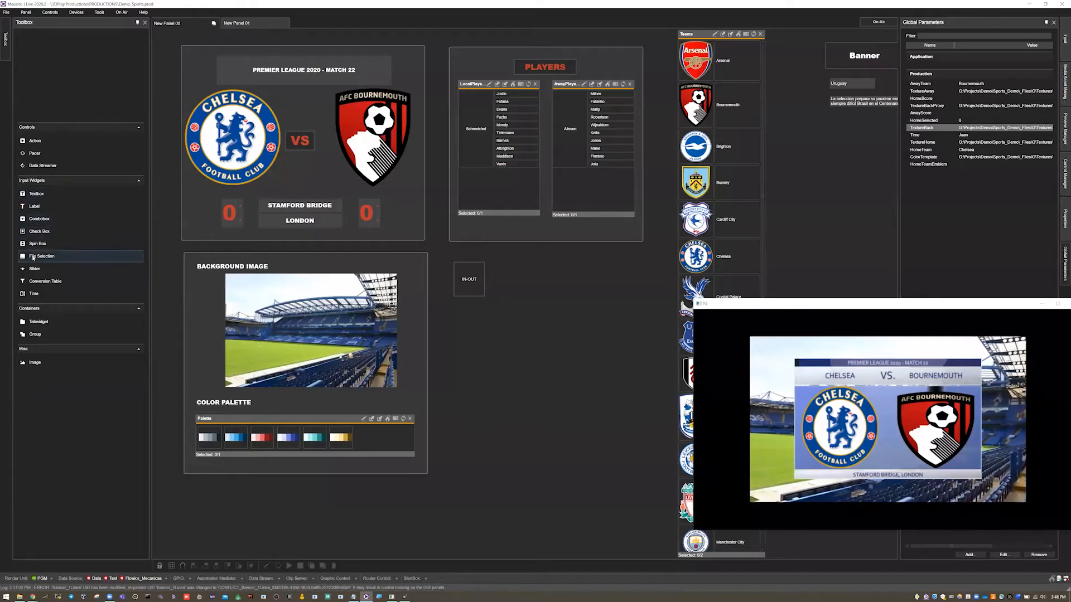
pyautogui.moveTo(52, 248); pyautogui.dragTo(512, 370)
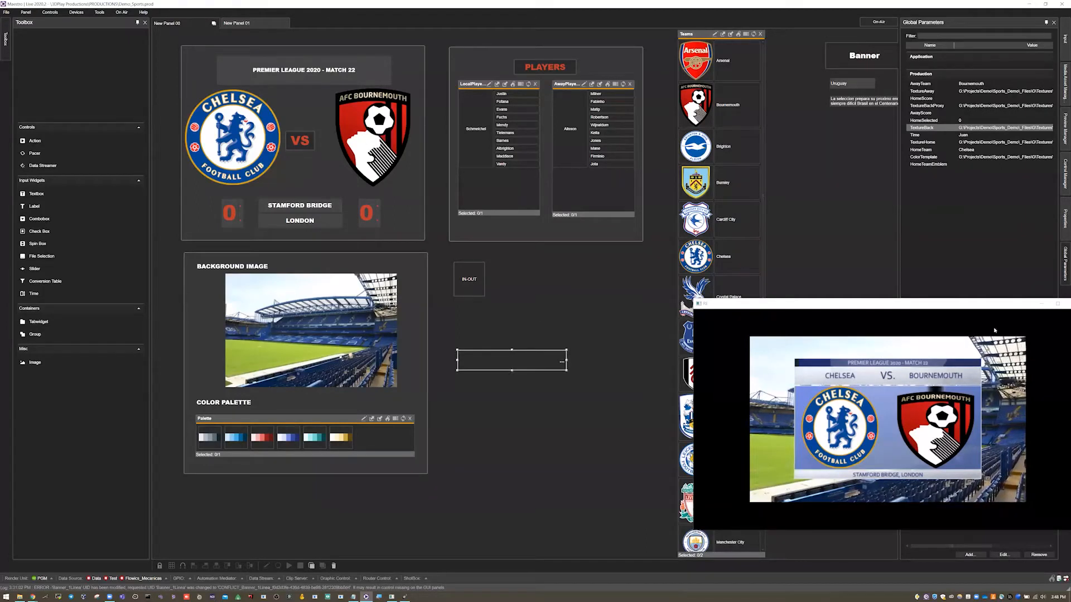
pyautogui.moveTo(959, 306); pyautogui.dragTo(905, 303)
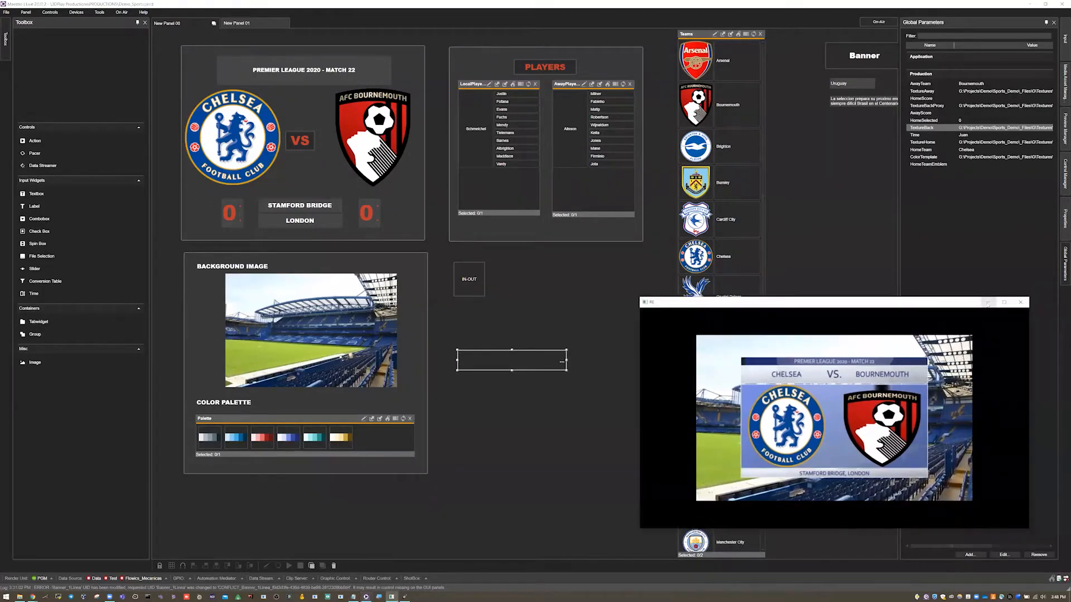
pyautogui.click(984, 301)
pyautogui.moveTo(542, 359); pyautogui.dragTo(603, 344)
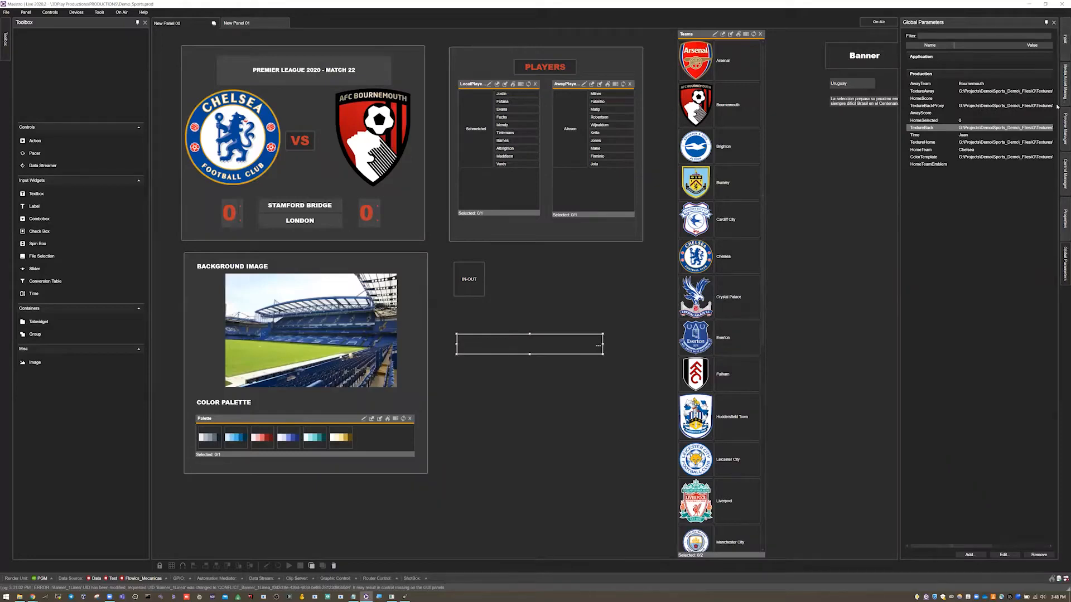
# - Examine the VS label's inputs, properties and appearance details, and close the details without changing anything
pyautogui.click(1062, 50)
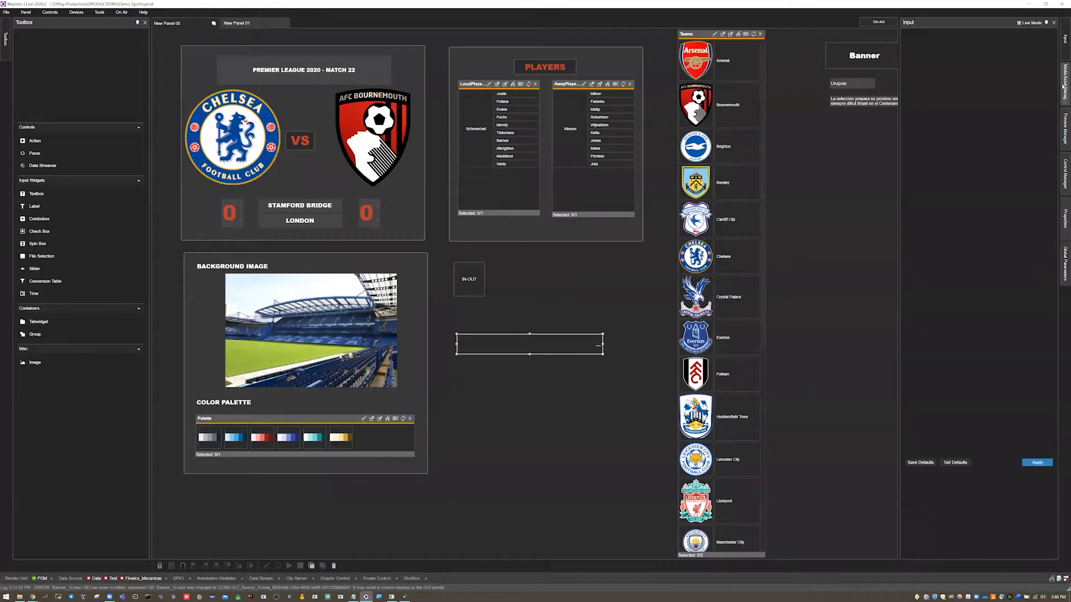
pyautogui.click(310, 138)
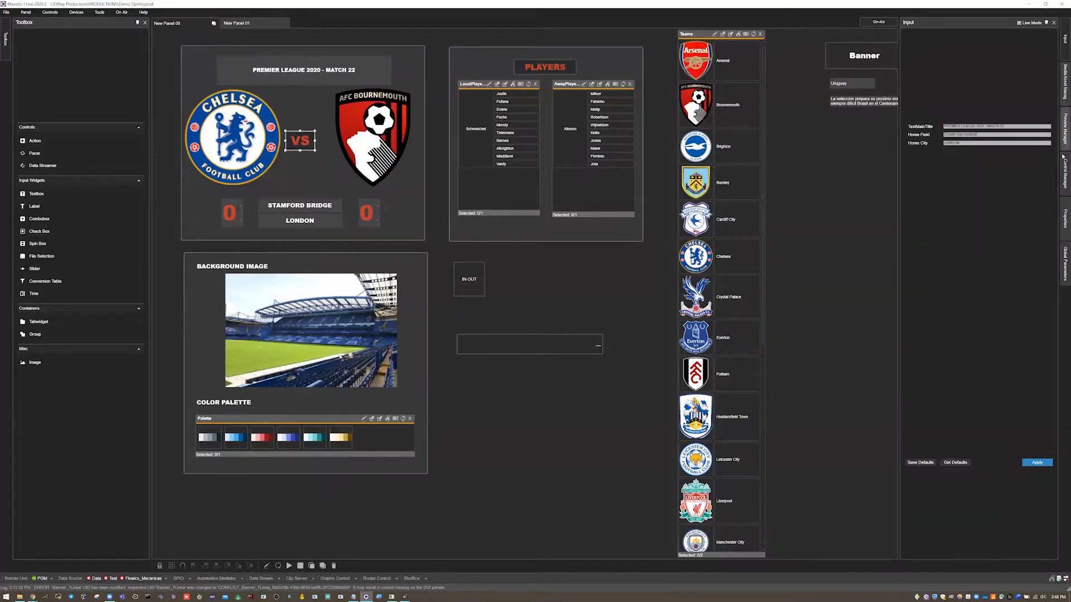
pyautogui.click(1064, 217)
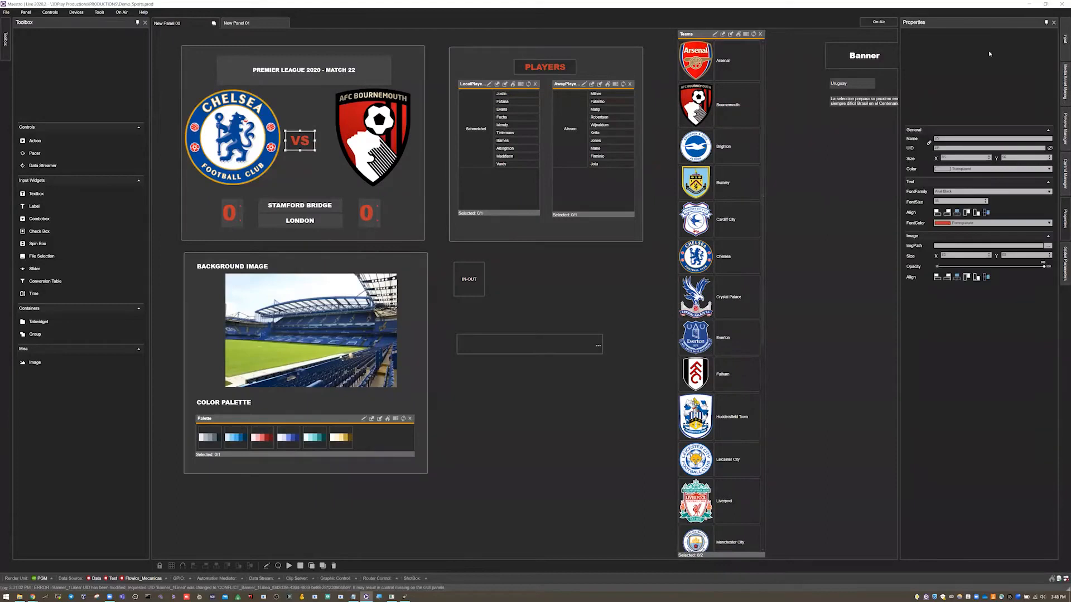
pyautogui.rightClick(287, 142)
pyautogui.click(324, 223)
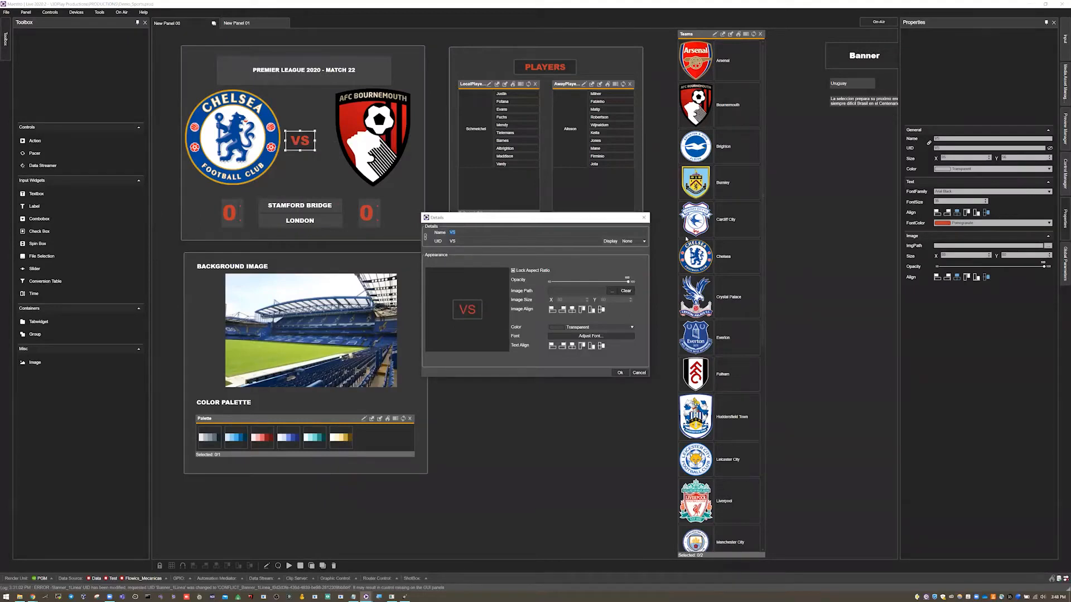
pyautogui.click(643, 218)
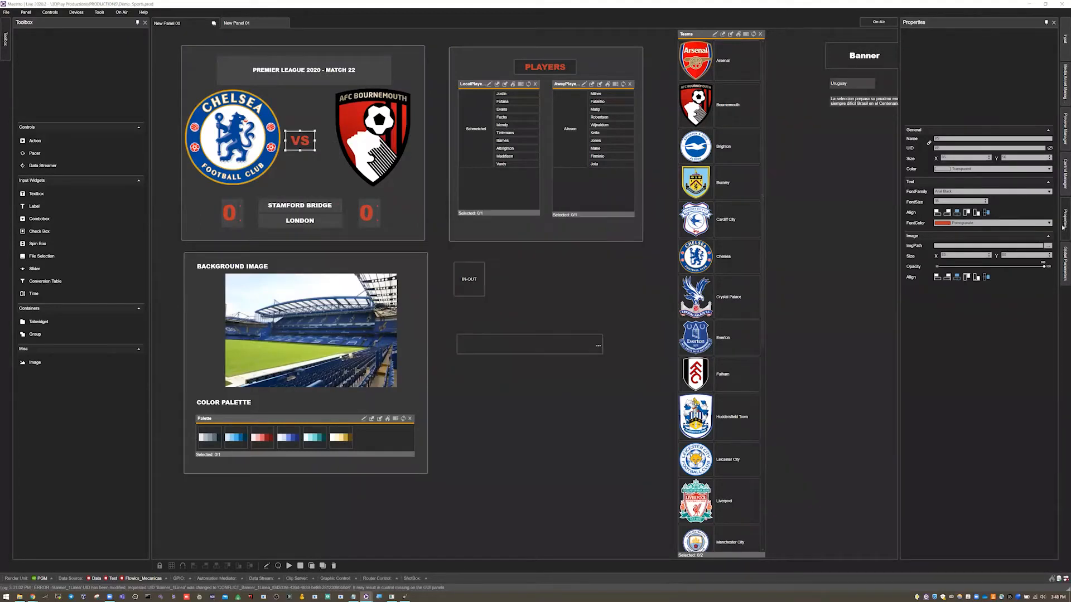
# - Set the File Selection widget's font to Arial Black, increase its font size, and link it to the HomeTeamEmblem global parameter
pyautogui.click(537, 345)
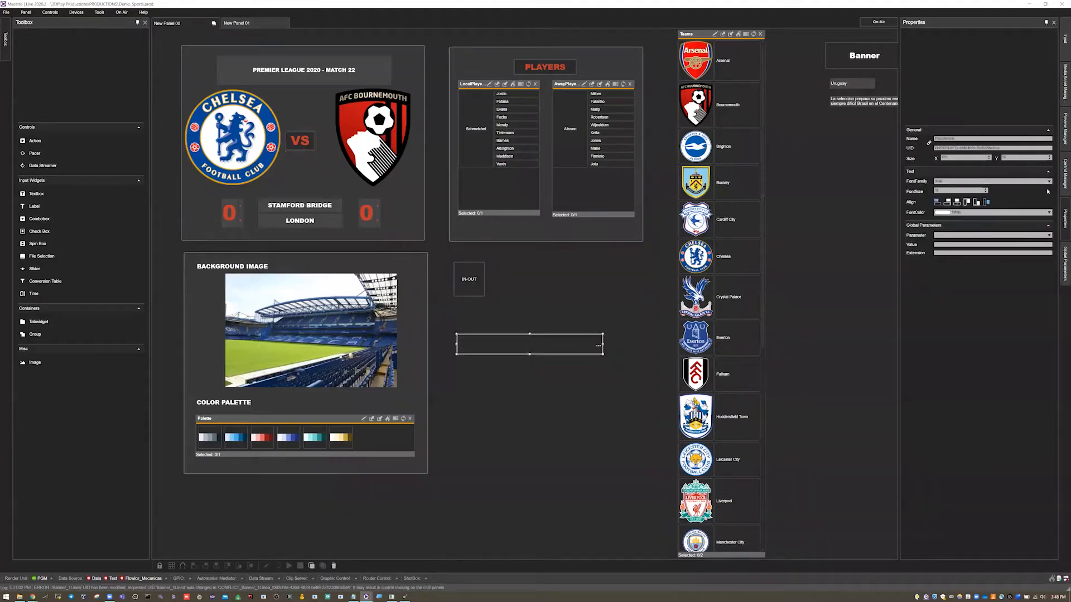
pyautogui.click(955, 182)
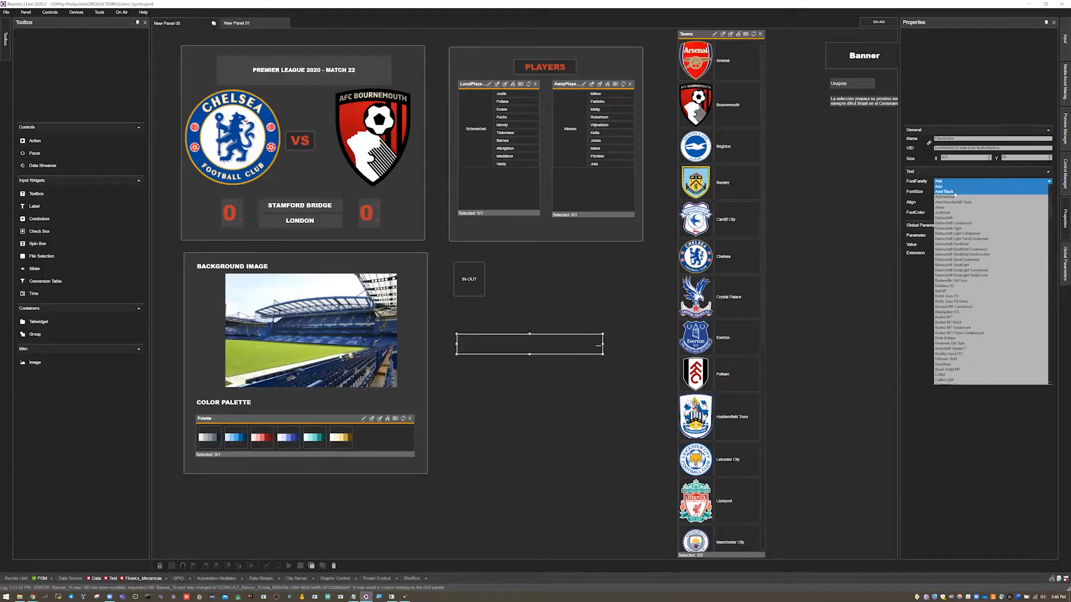
pyautogui.click(971, 192)
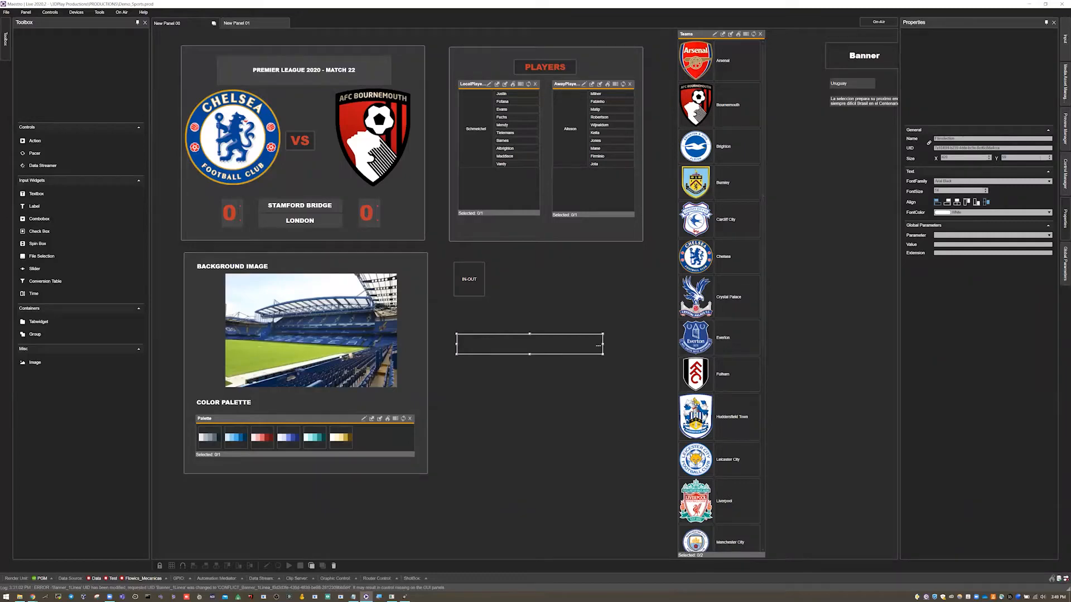
pyautogui.scroll(10, 1040, 158)
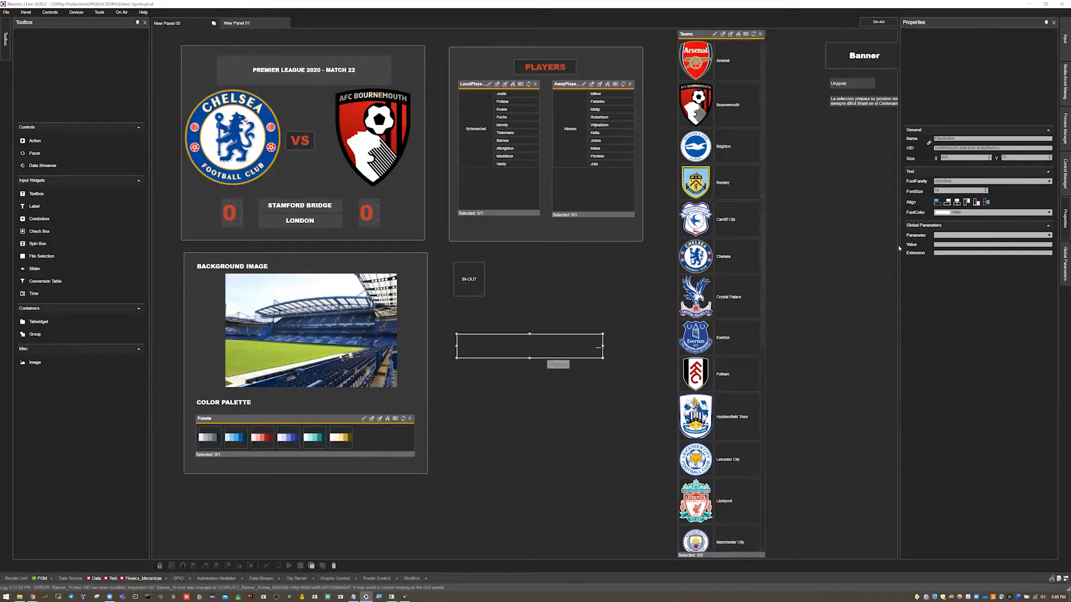
pyautogui.click(942, 236)
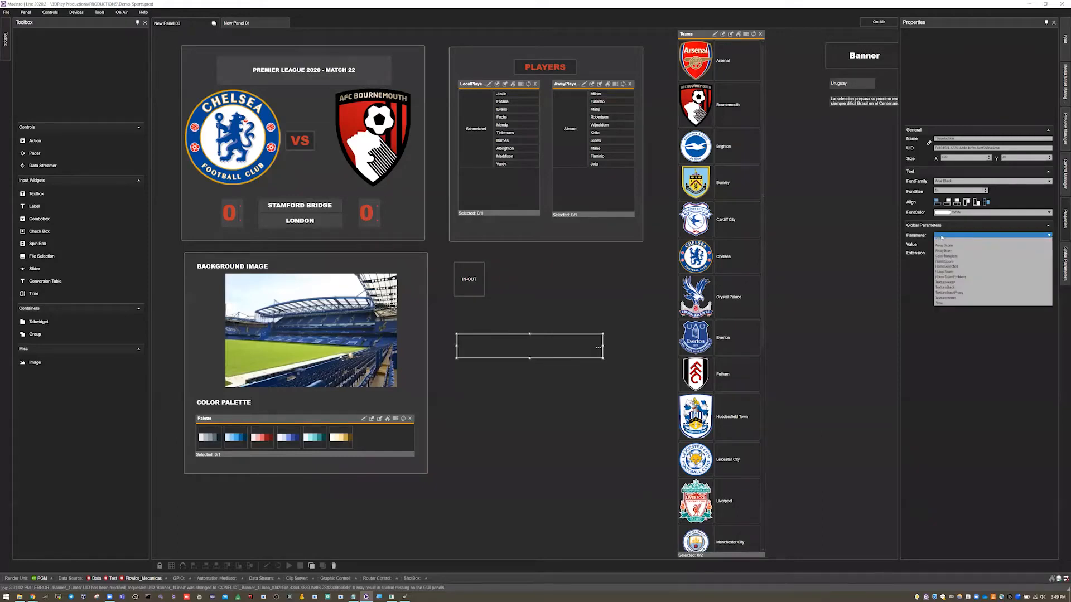
pyautogui.click(963, 277)
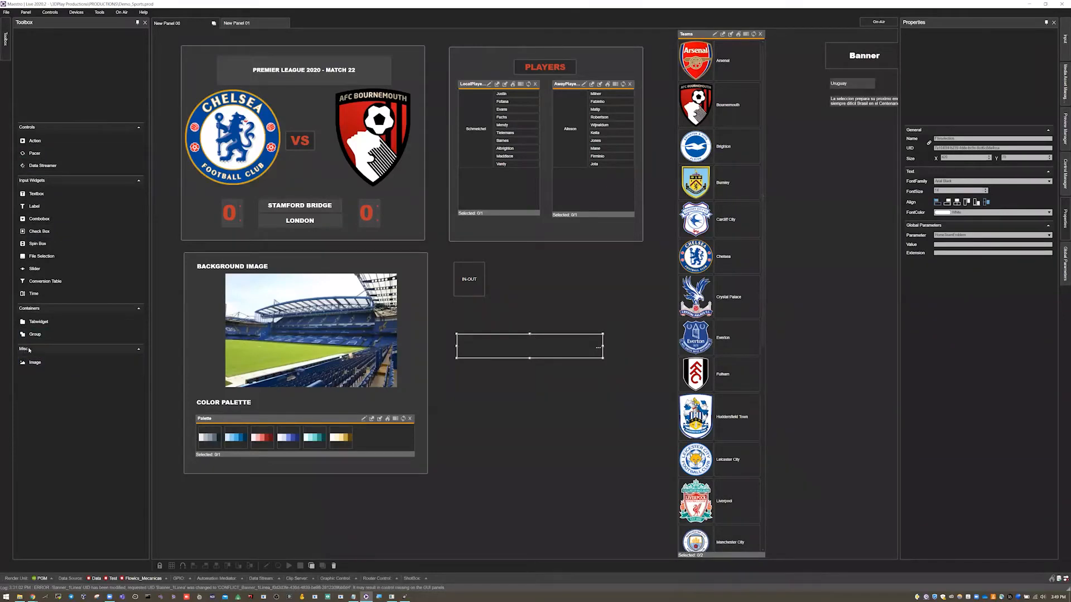
# - Place an Image widget below the File Selection widget and enlarge it to about the same width
pyautogui.moveTo(30, 364); pyautogui.dragTo(284, 525)
pyautogui.moveTo(382, 492); pyautogui.dragTo(458, 379)
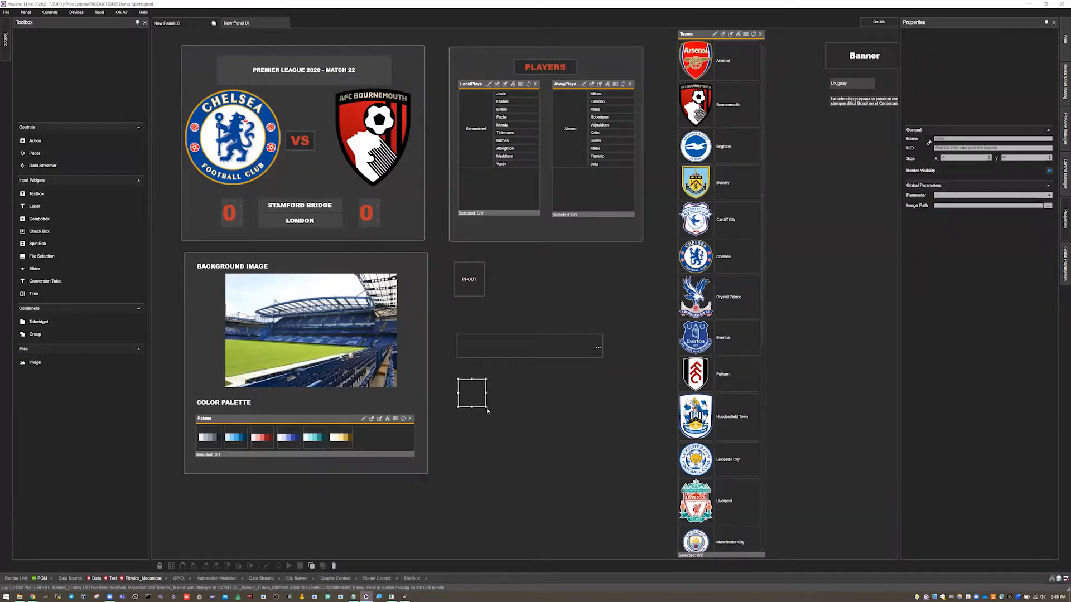
pyautogui.moveTo(486, 408); pyautogui.dragTo(608, 509)
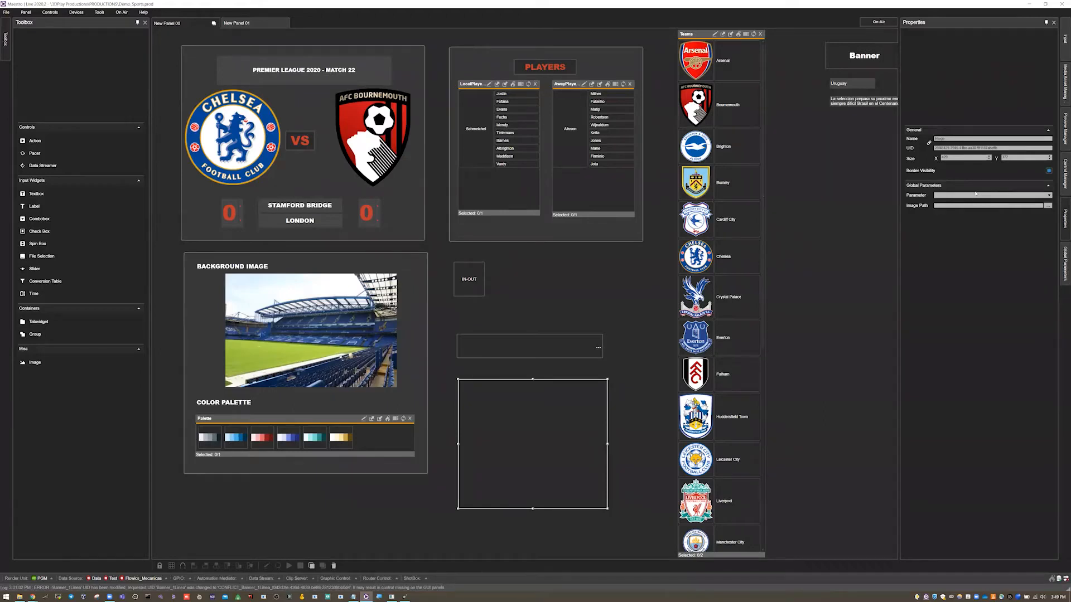
# - Link the new Image widget to the HomeTeamEmblem global parameter
pyautogui.click(539, 347)
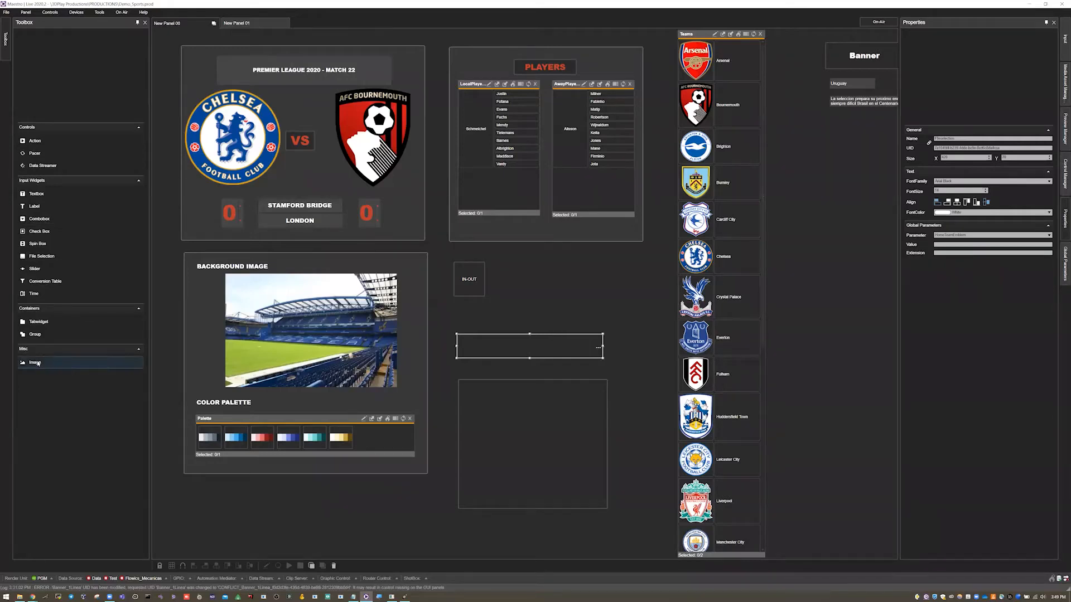
pyautogui.click(534, 440)
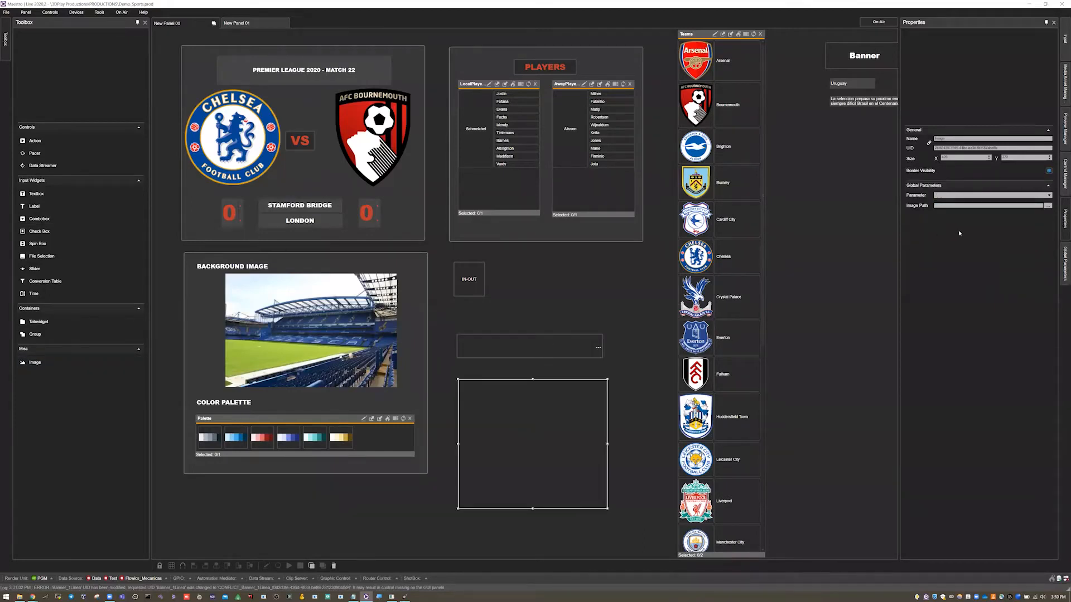
pyautogui.click(980, 197)
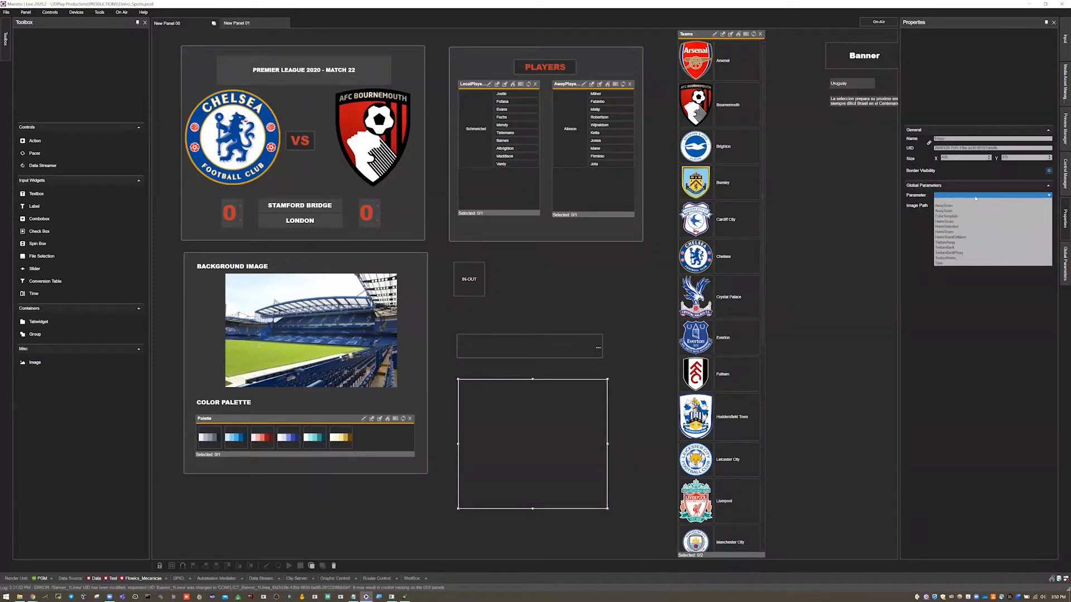
pyautogui.click(964, 237)
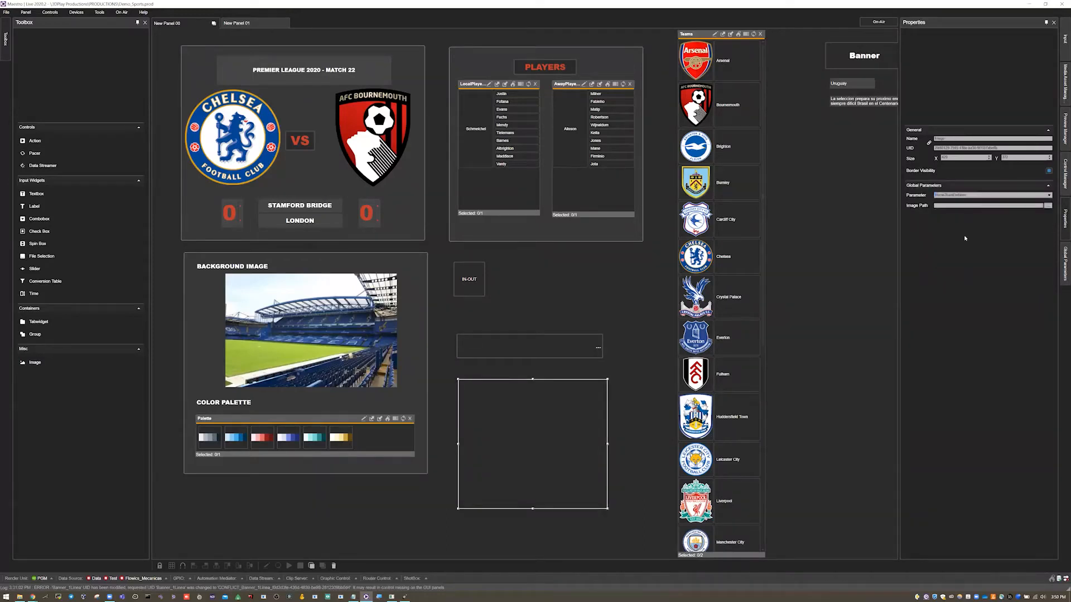
# - Switch the panel to On Air and load Everton's emblem from the Sports textures folder through the File Selection widget
pyautogui.click(641, 293)
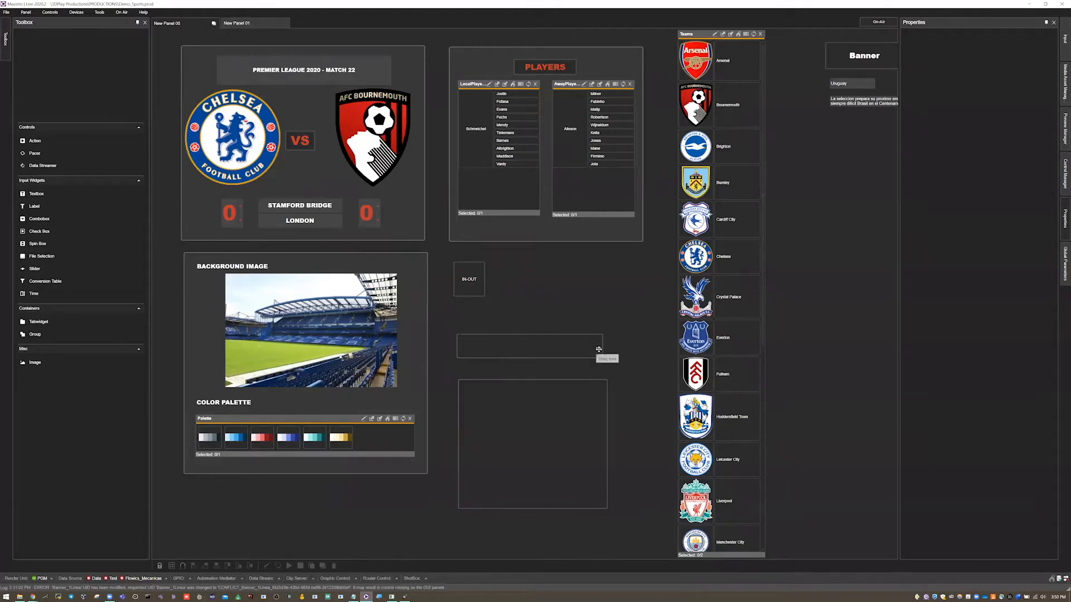
pyautogui.press('F12')
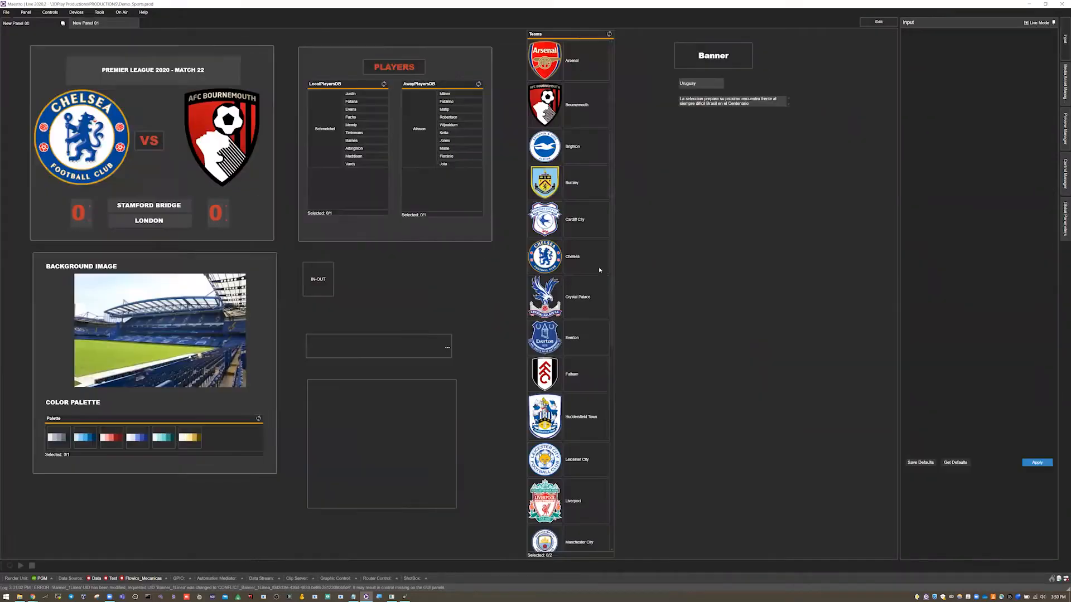
pyautogui.click(448, 349)
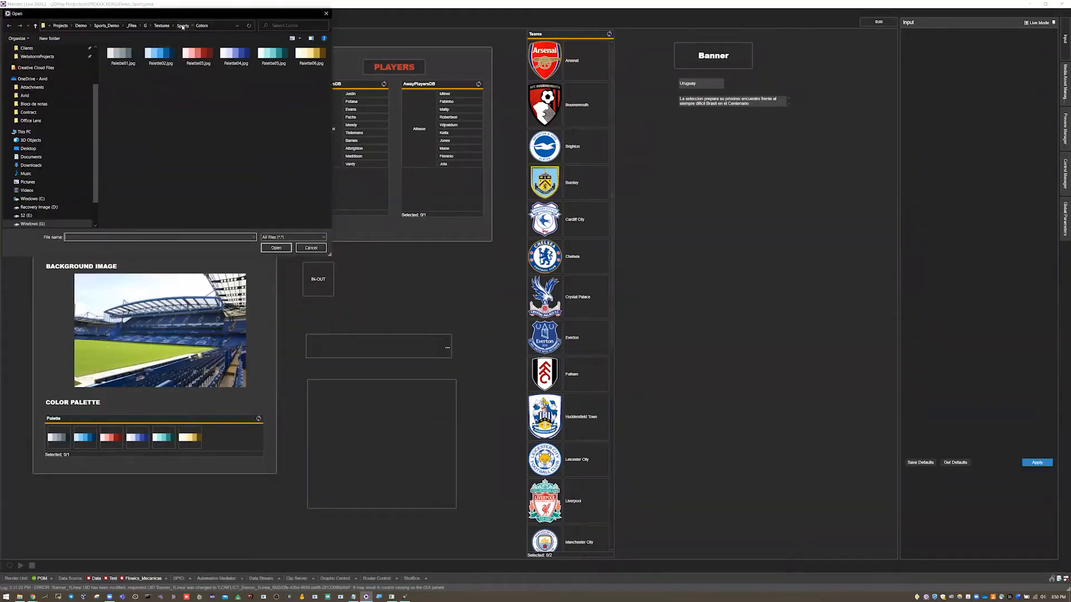
pyautogui.click(182, 26)
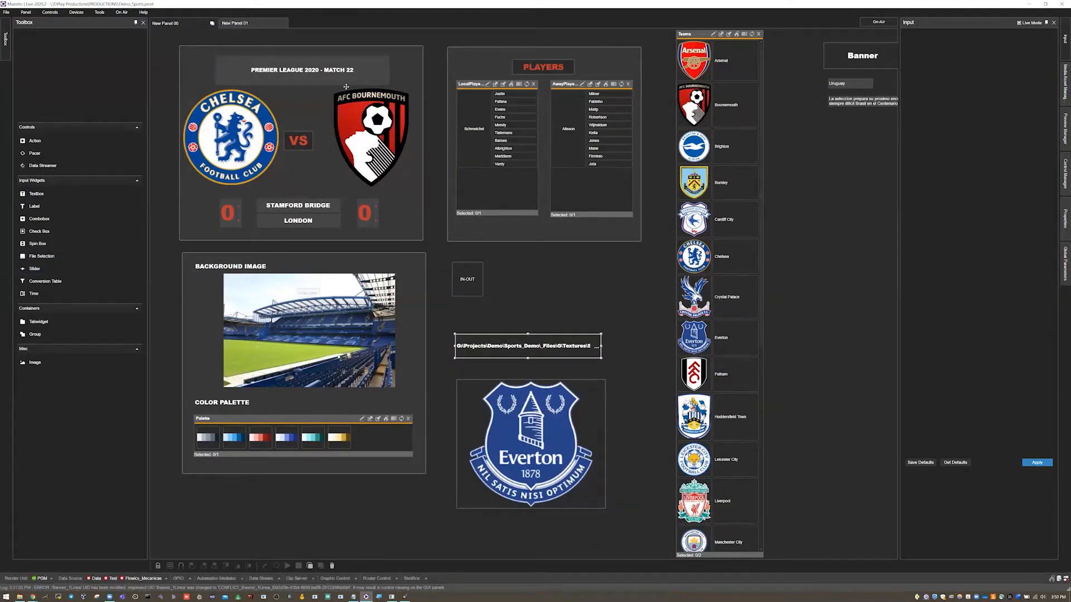
# - Nudge the match group sideways to line up with the background image group below it
pyautogui.moveTo(190, 64); pyautogui.dragTo(192, 63)
pyautogui.moveTo(226, 99); pyautogui.dragTo(226, 100)
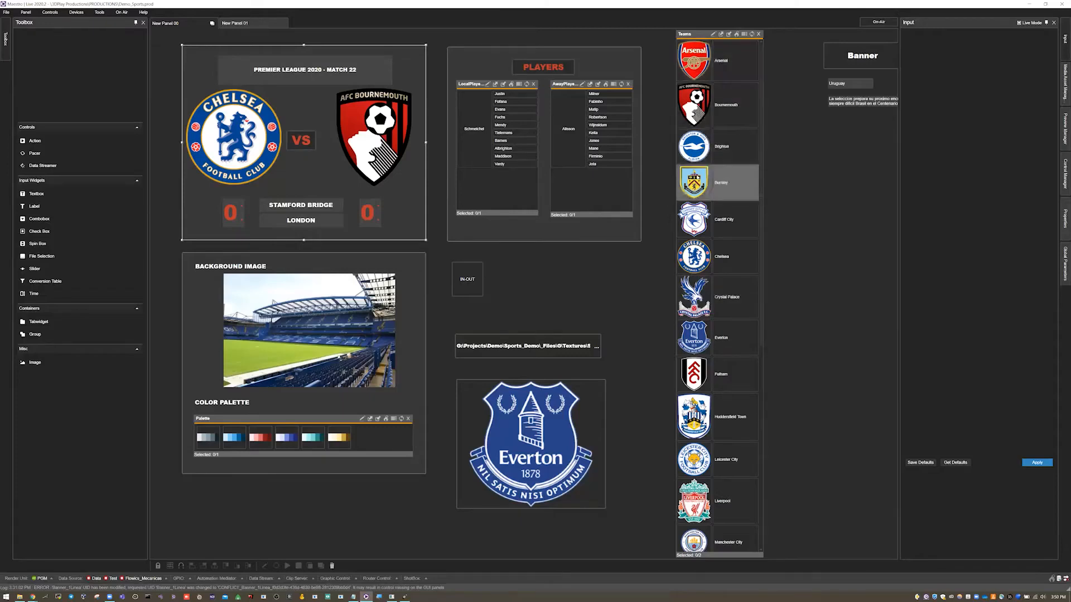
# - Open the Teams table's data editor and execute its query to examine the teams and player data
pyautogui.click(713, 35)
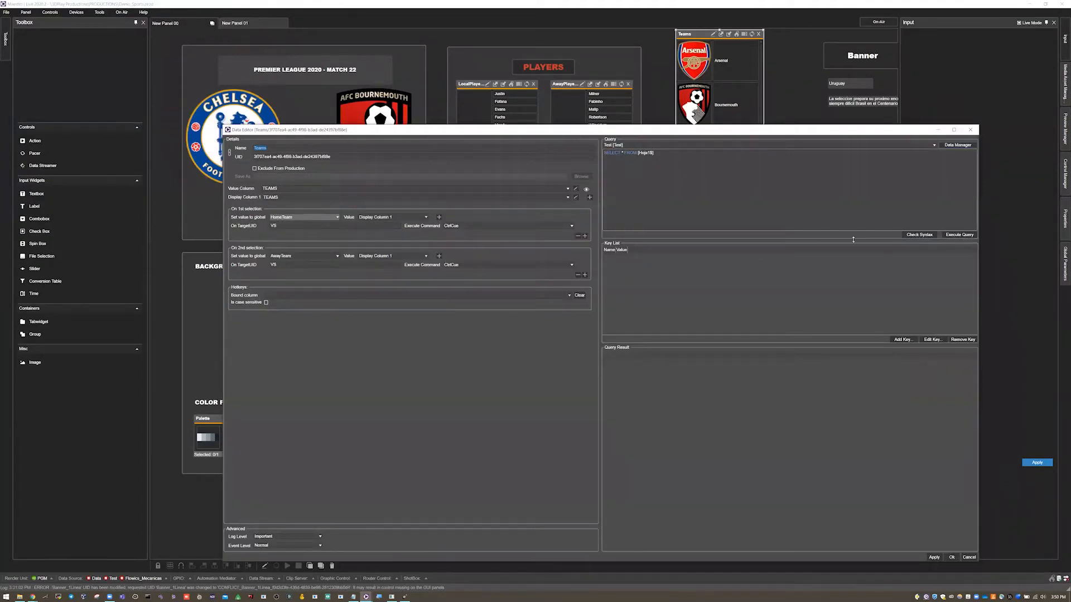
pyautogui.click(959, 235)
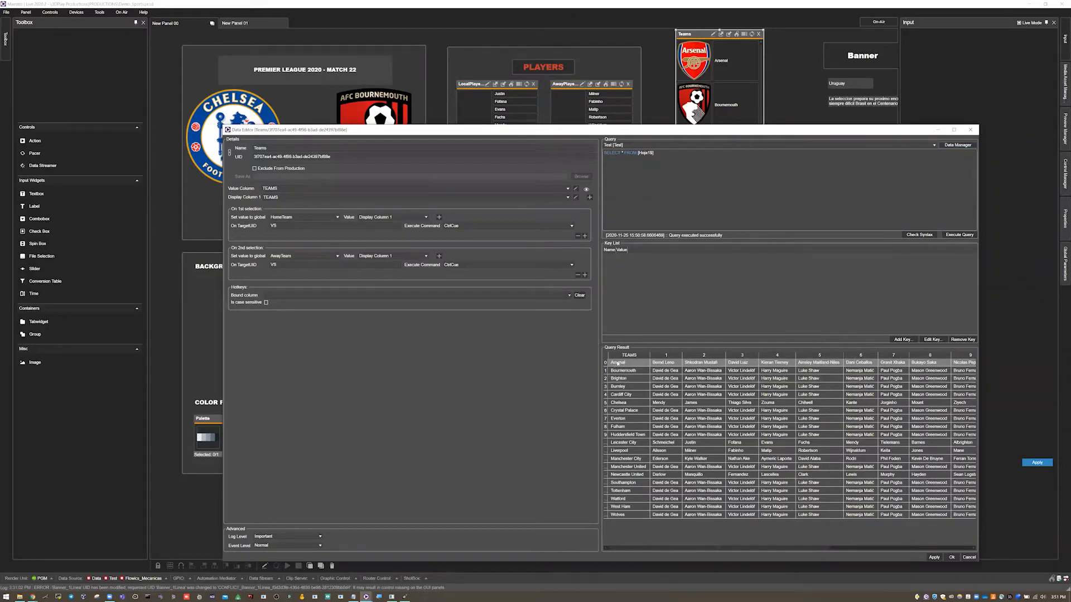
pyautogui.moveTo(19, 597)
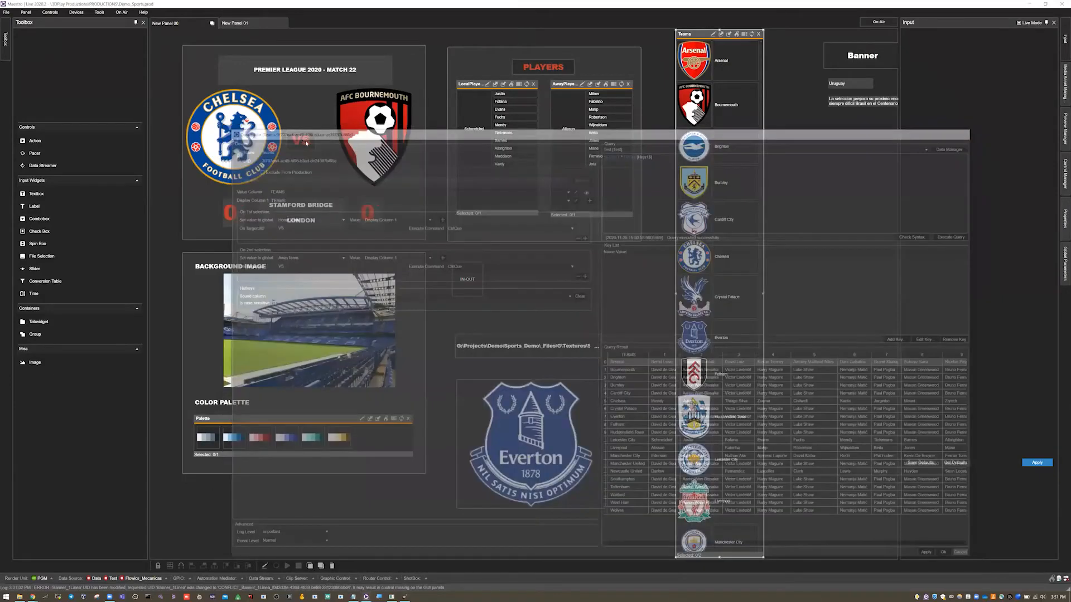
# - Open the VS action's graphic commands for editing and expand the HomeTeam group in its cue sequence
pyautogui.rightClick(314, 142)
pyautogui.click(313, 212)
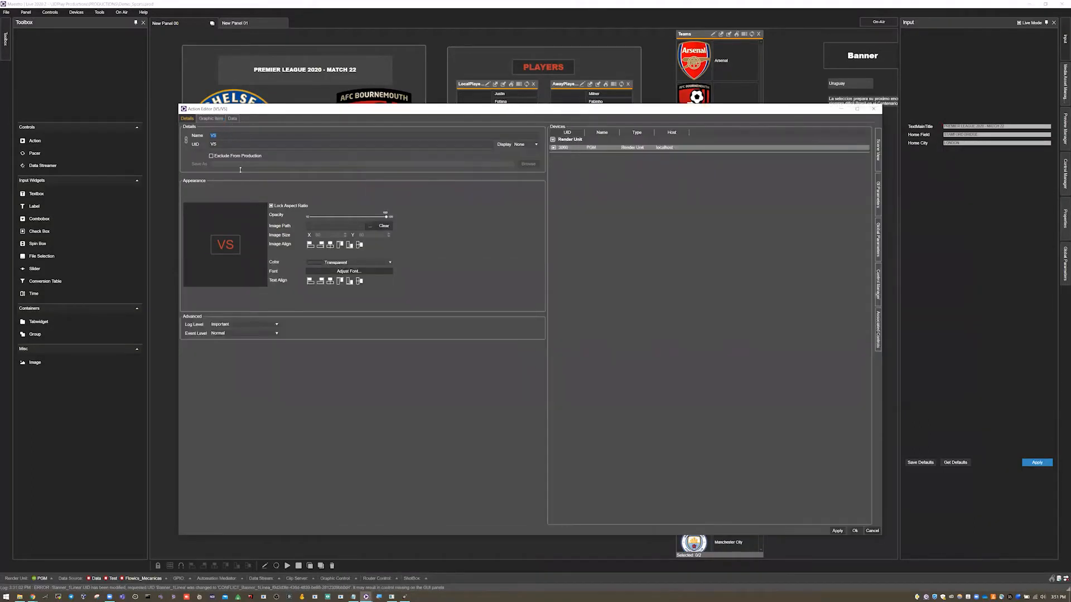
pyautogui.click(217, 119)
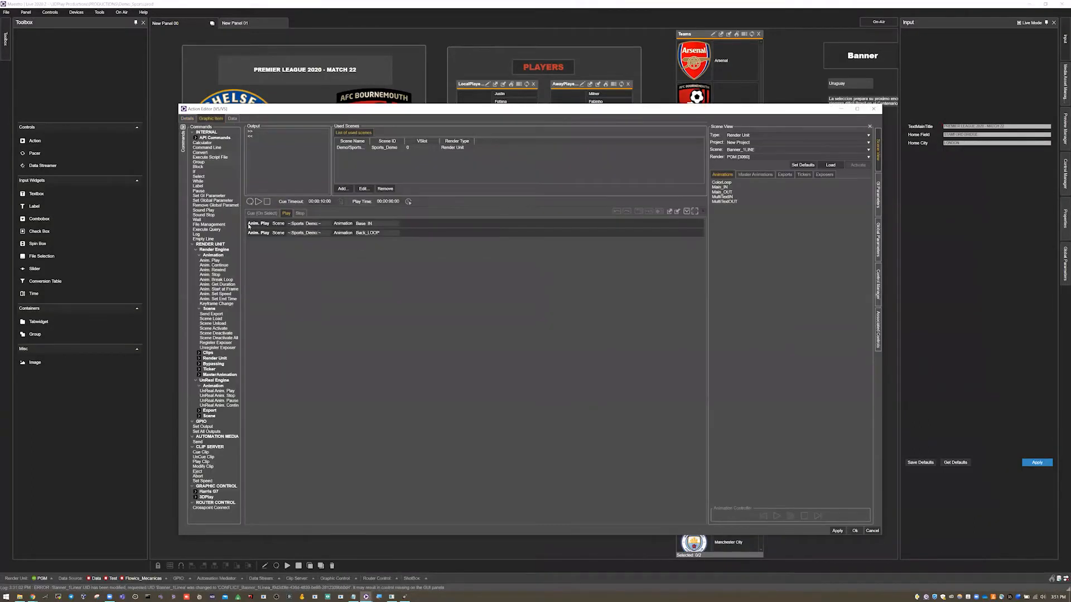
pyautogui.click(262, 213)
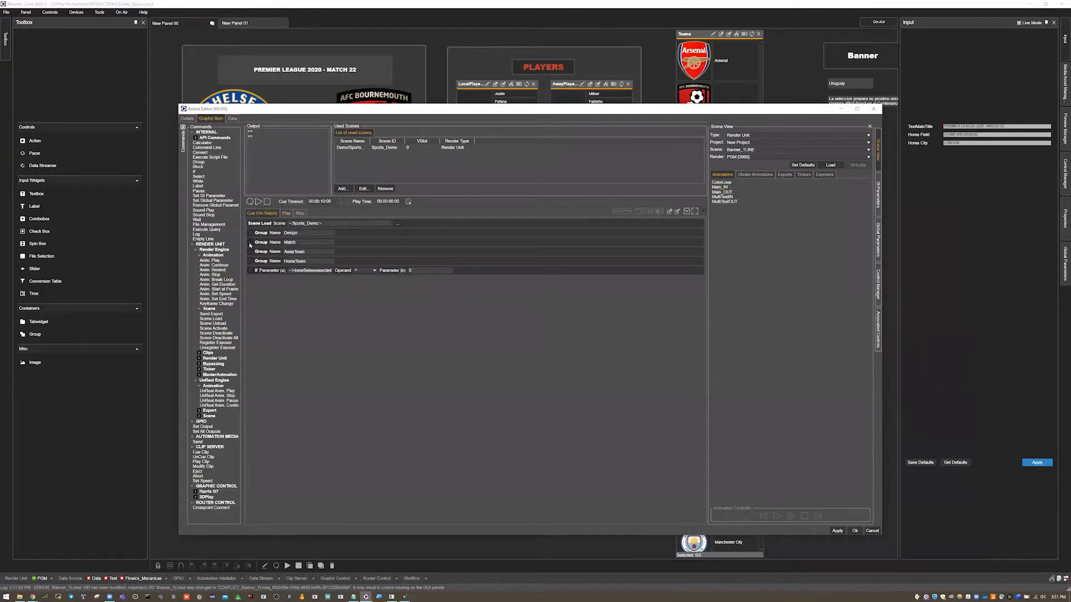
pyautogui.click(250, 261)
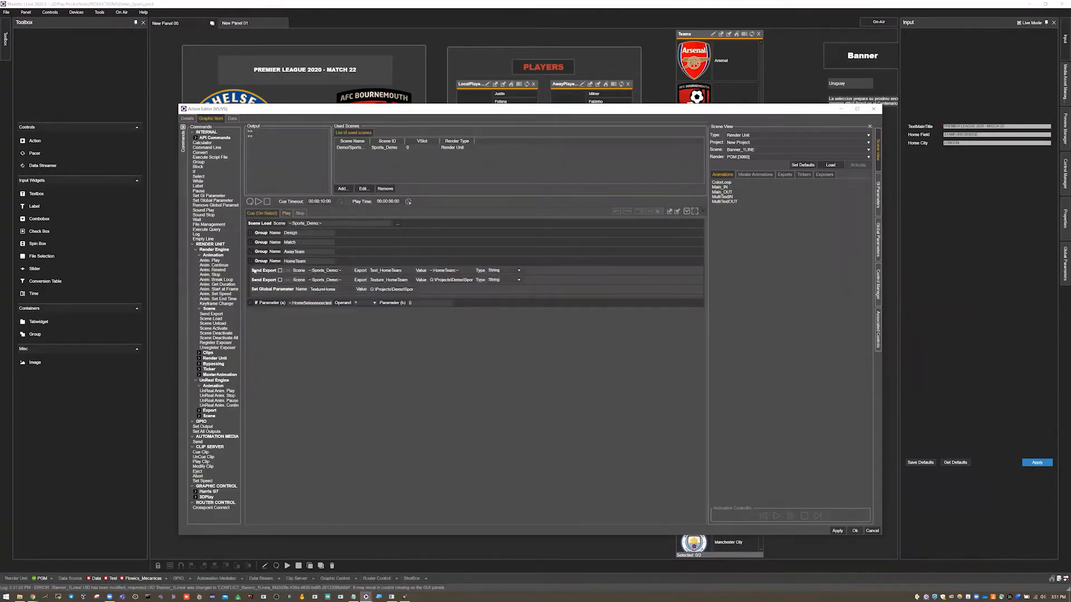
# - Examine the parameter name and emblem file path in the HomeTeam group's Set Global Parameter command, magnifying the screen, and close the Magnifier
pyautogui.click(263, 290)
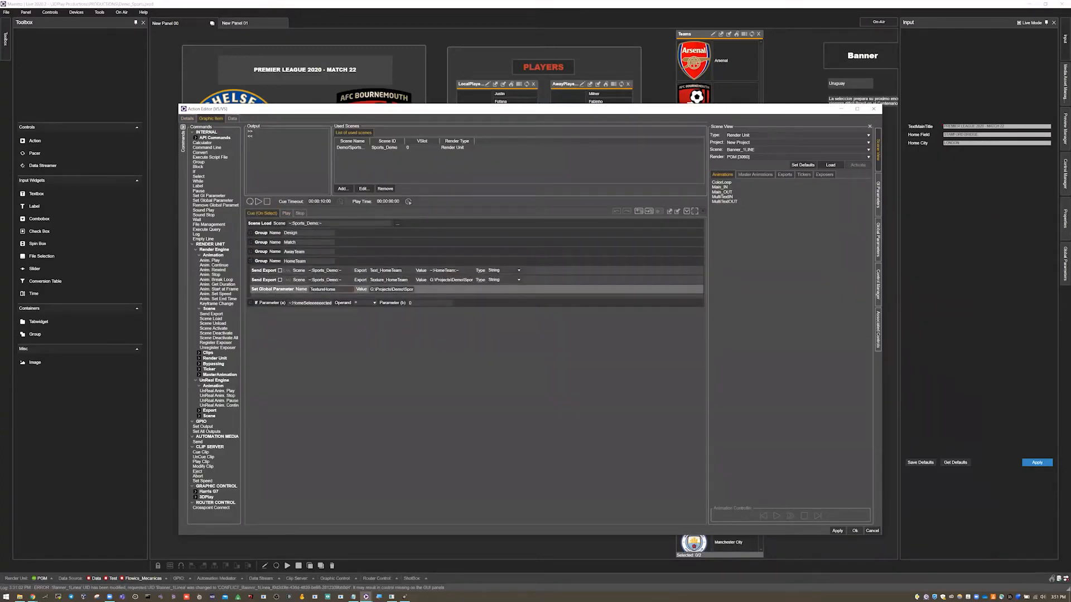
pyautogui.doubleClick(319, 290)
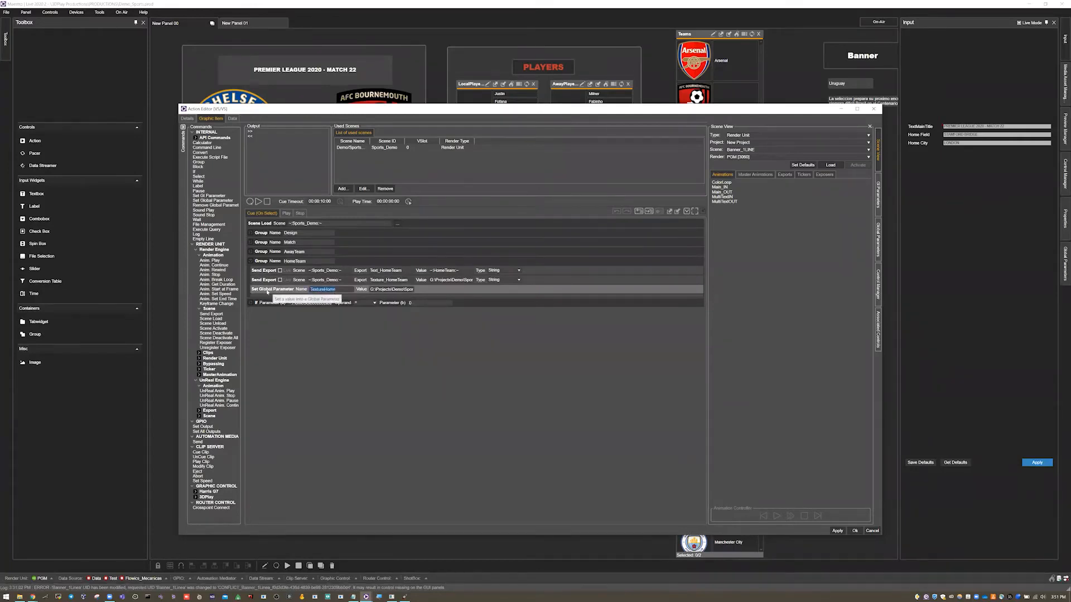
pyautogui.press('Tab')
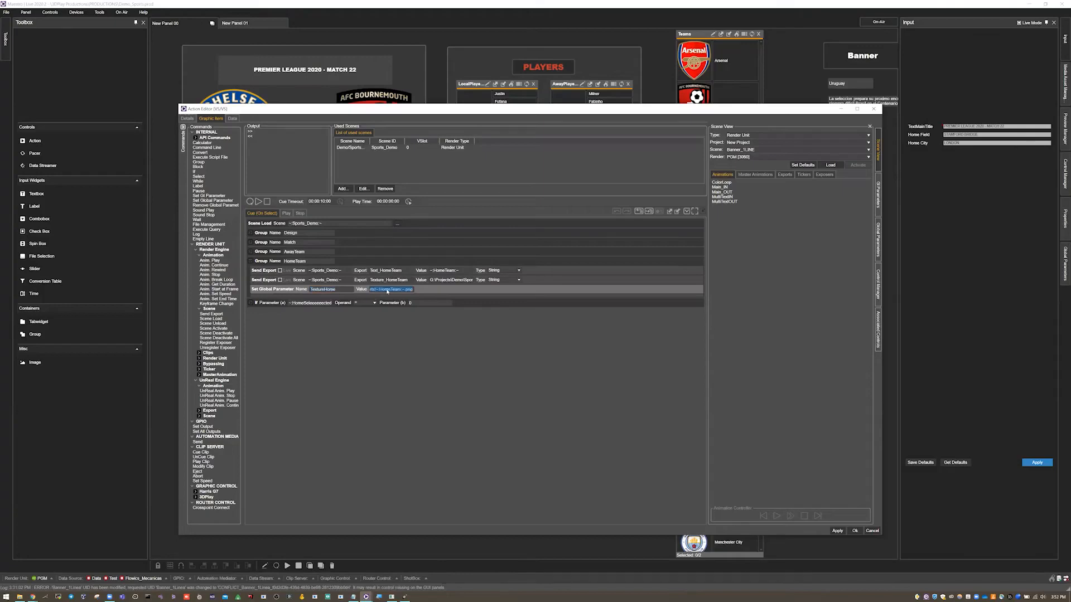
pyautogui.moveTo(414, 290); pyautogui.dragTo(364, 293)
pyautogui.moveTo(396, 290); pyautogui.dragTo(414, 290)
pyautogui.click(379, 597)
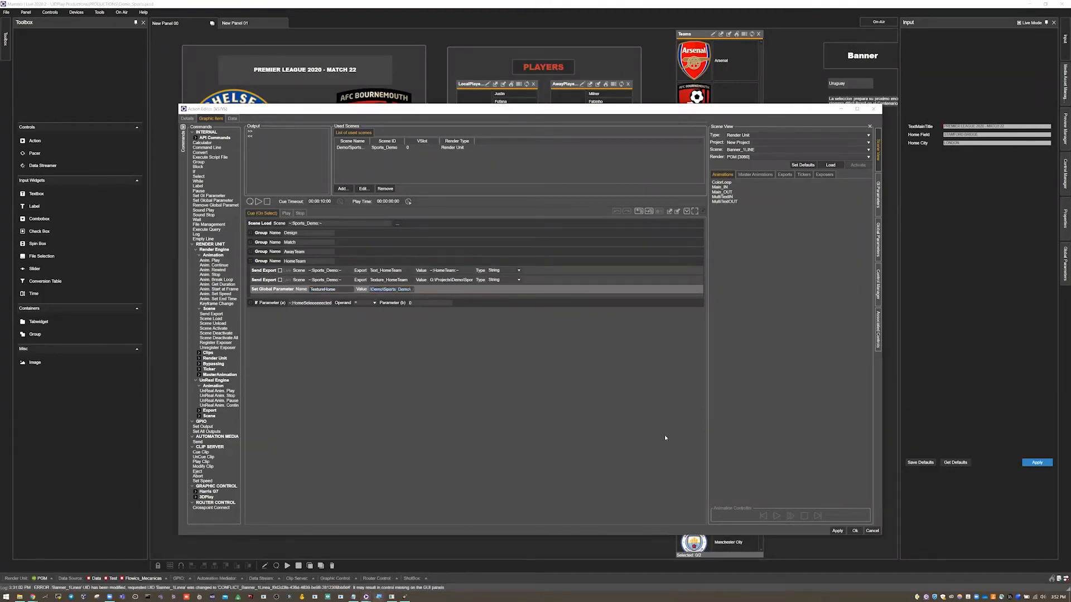
pyautogui.moveTo(373, 289); pyautogui.dragTo(415, 292)
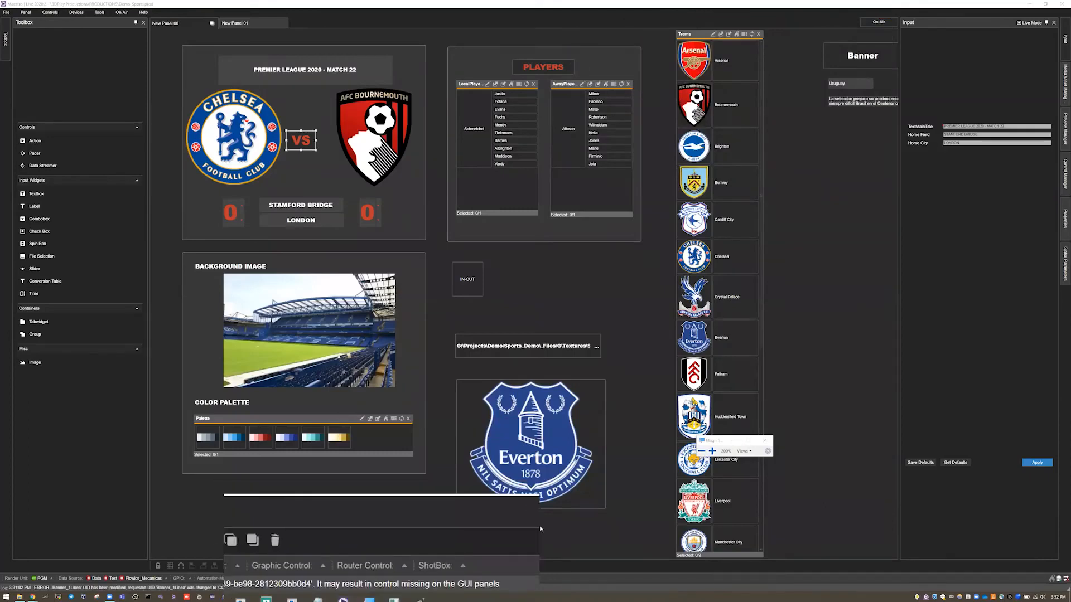
pyautogui.click(765, 441)
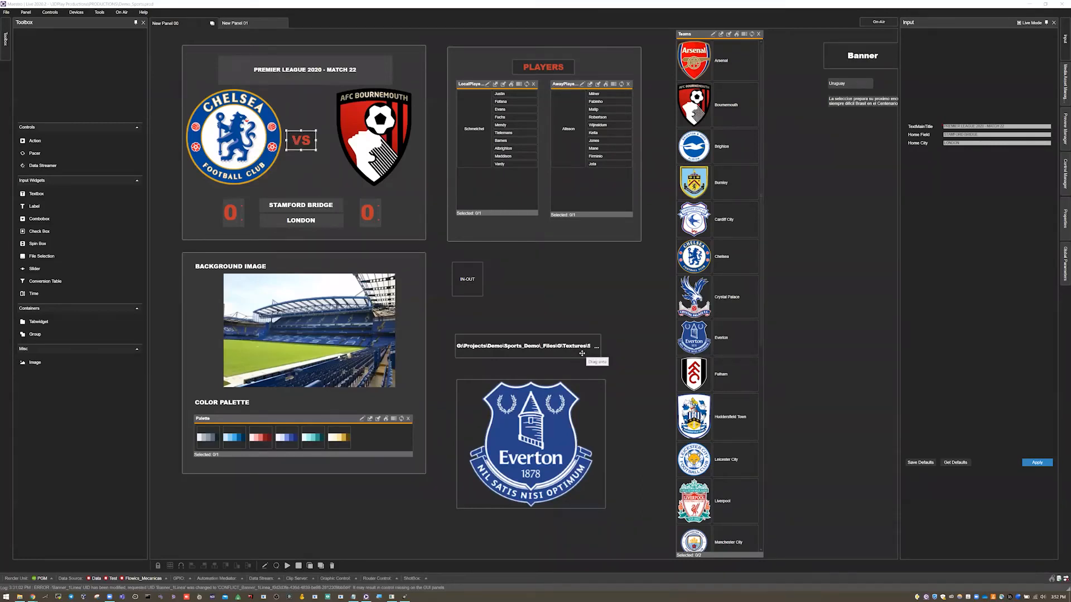
# - Widen the File Selection widget and reduce its font size to fit more of the emblem's file path
pyautogui.click(601, 352)
pyautogui.moveTo(601, 346); pyautogui.dragTo(629, 346)
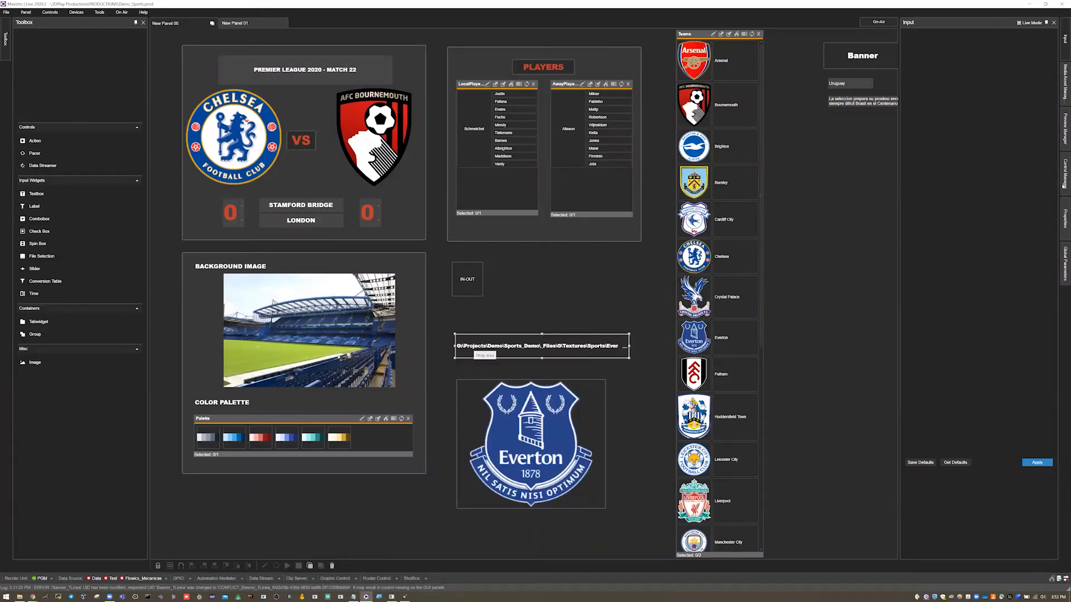
pyautogui.click(1063, 210)
pyautogui.click(986, 192)
pyautogui.click(986, 192)
pyautogui.click(986, 192)
pyautogui.click(986, 192)
pyautogui.click(986, 190)
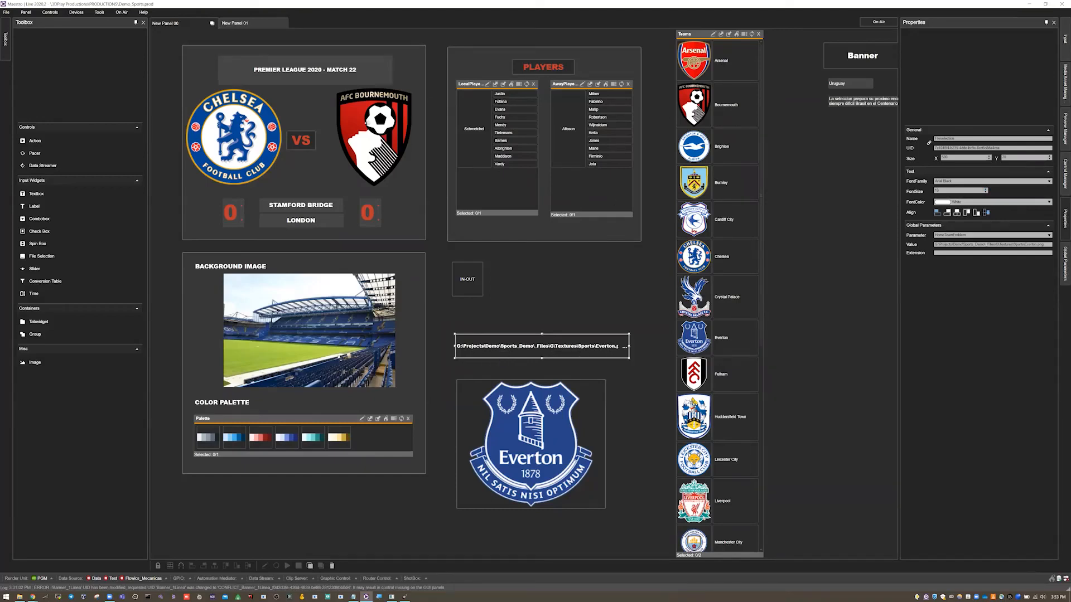
# - Select the Chelsea emblem image in the match group to examine its linked global parameter and image path
pyautogui.click(237, 127)
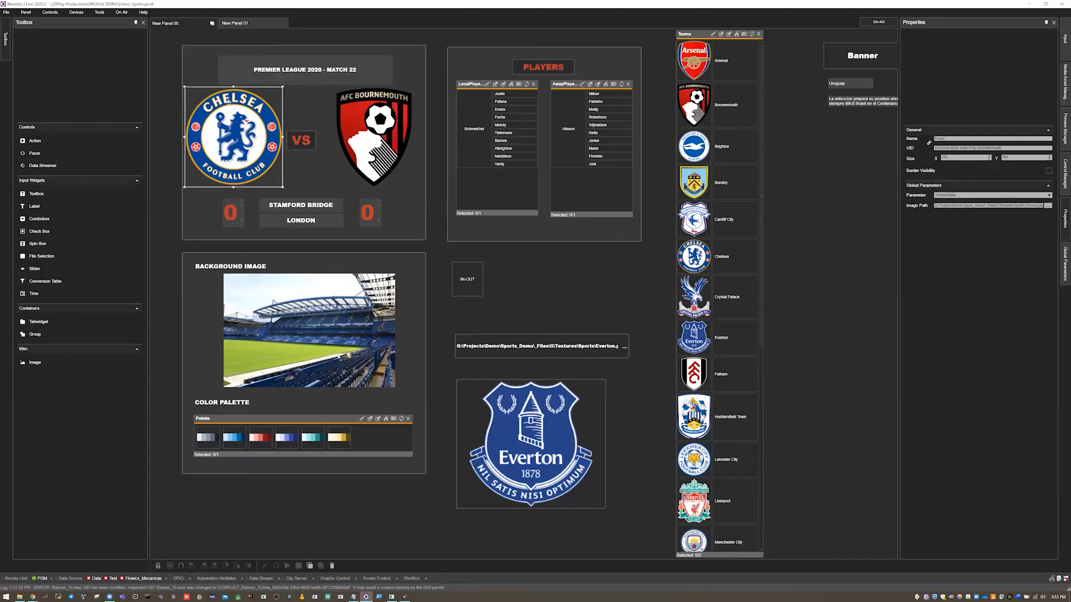